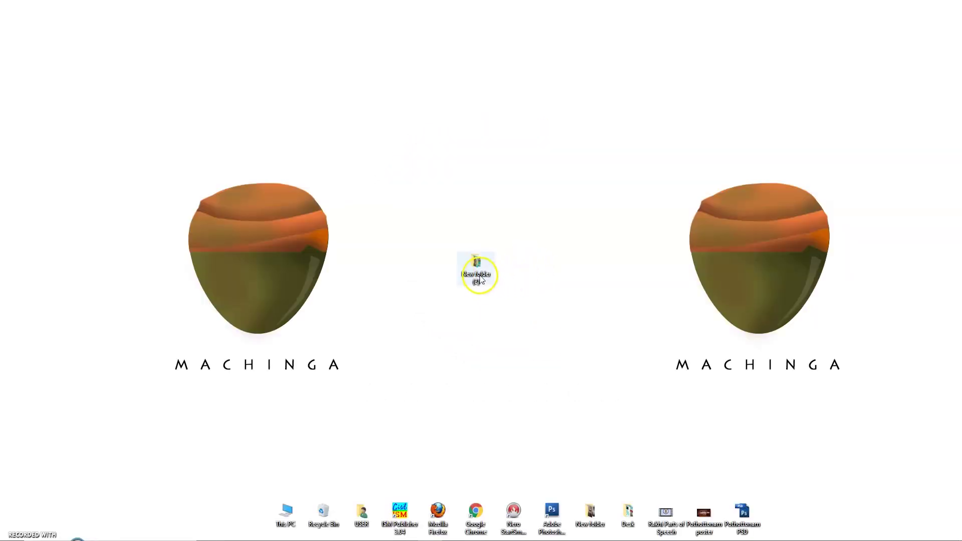
Open New folder (2) and examine the TYPES OF MOBILE BUYERS and GYM boys! poster images as design references
double_click(479, 279)
click(668, 88)
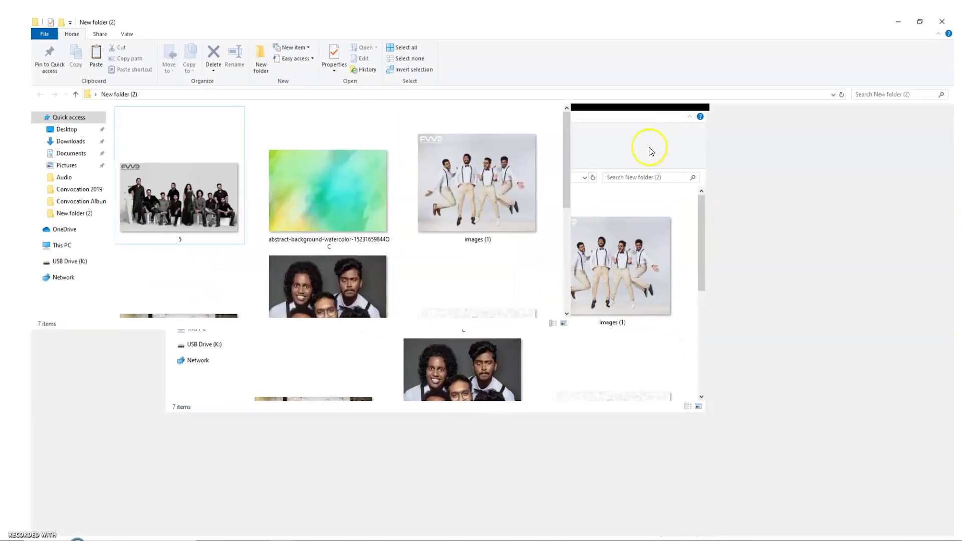
click(897, 233)
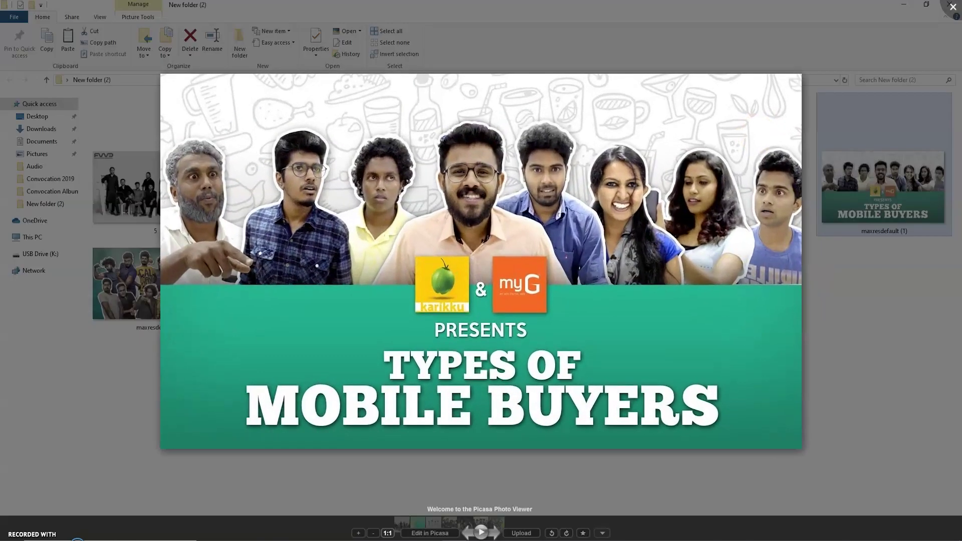
key(Escape)
double_click(185, 278)
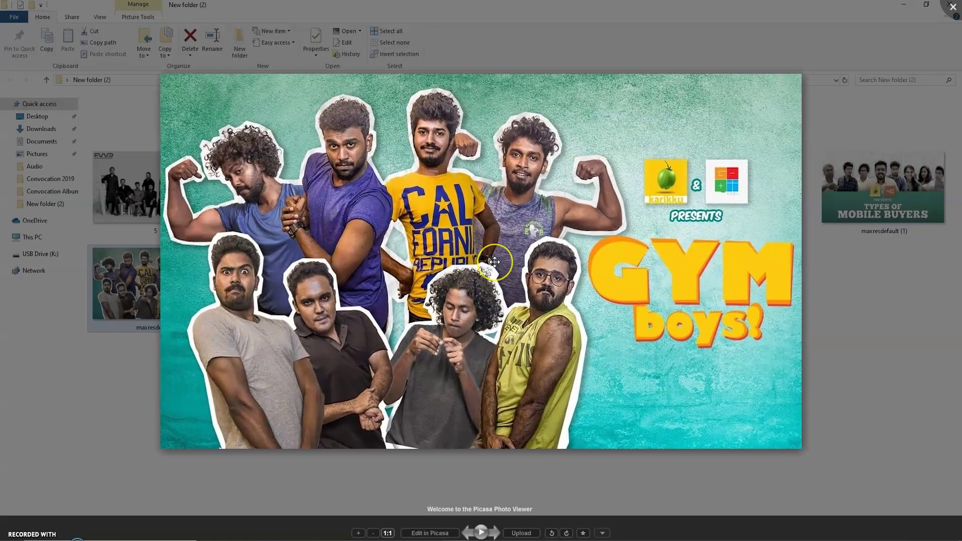
click(931, 26)
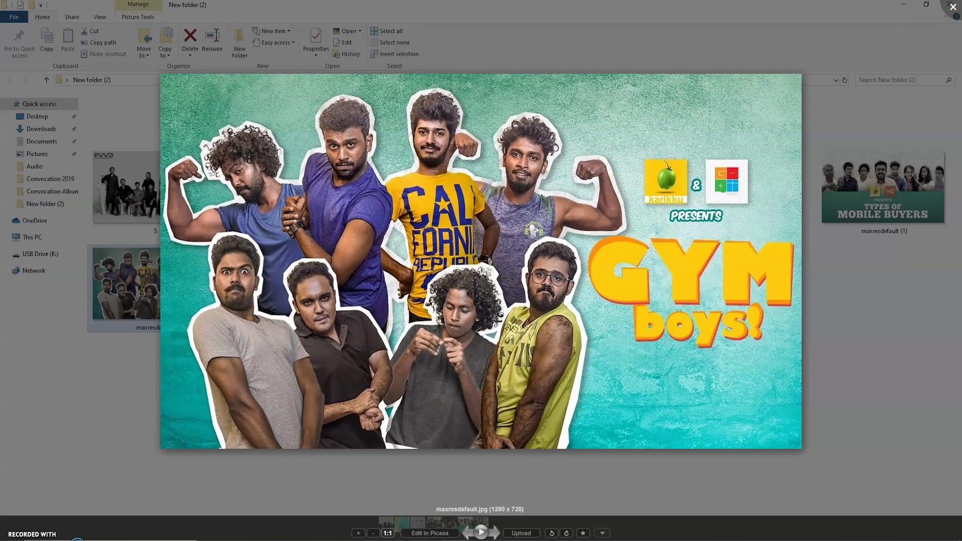
click(410, 365)
click(670, 269)
Preview the group photos 5, images and images (1) in the folder
double_click(161, 206)
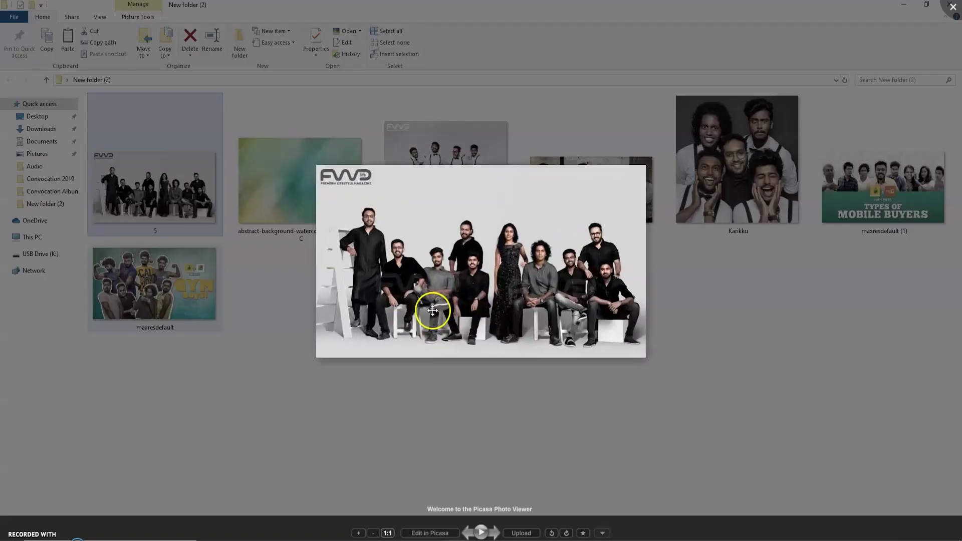
click(952, 7)
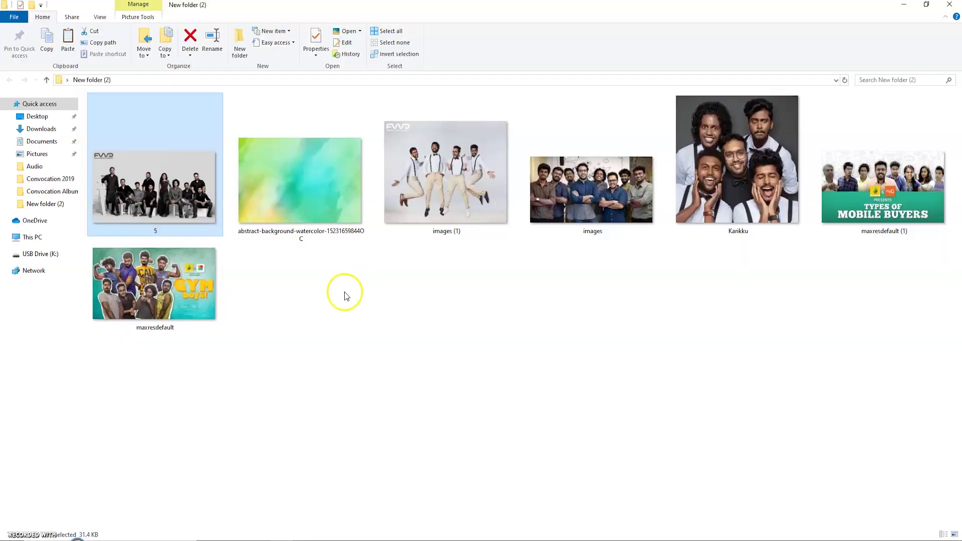
double_click(583, 193)
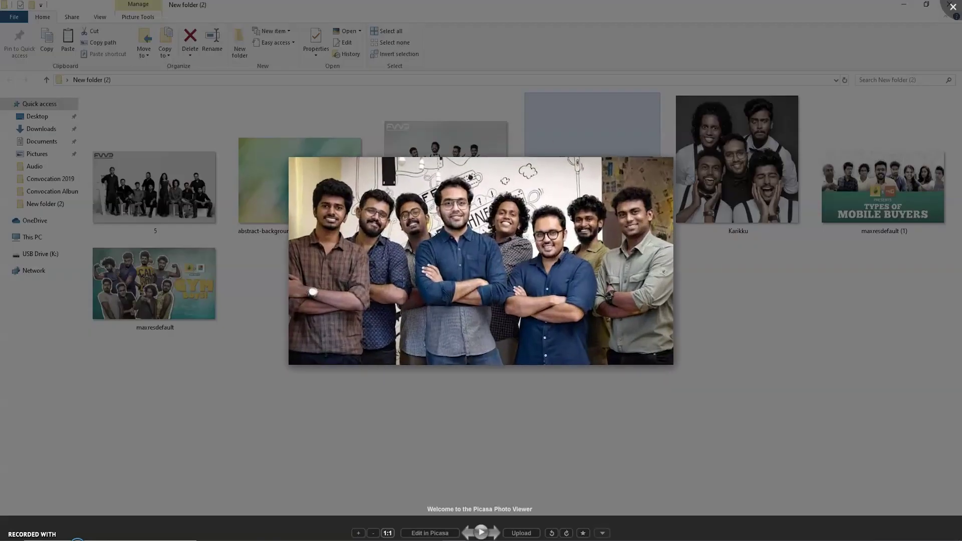
key(Escape)
double_click(422, 203)
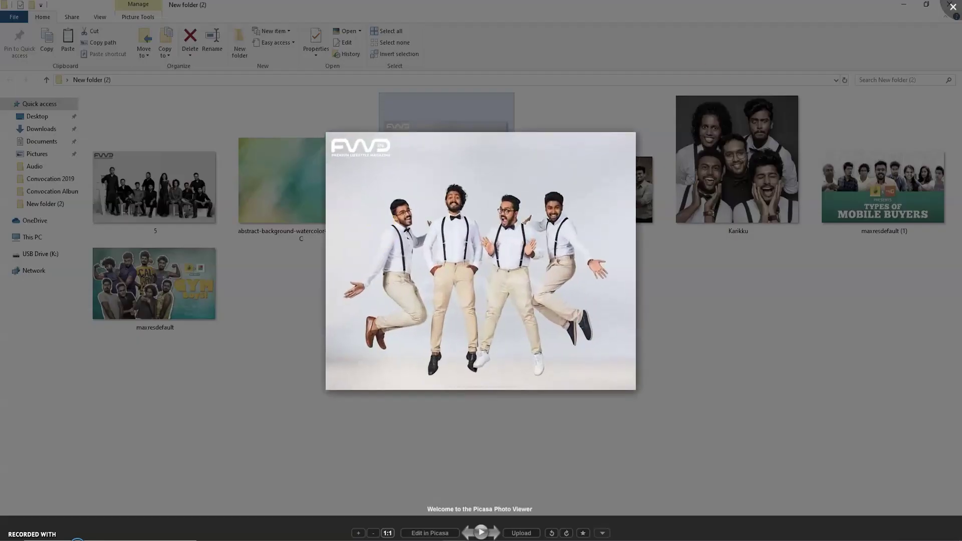
key(Escape)
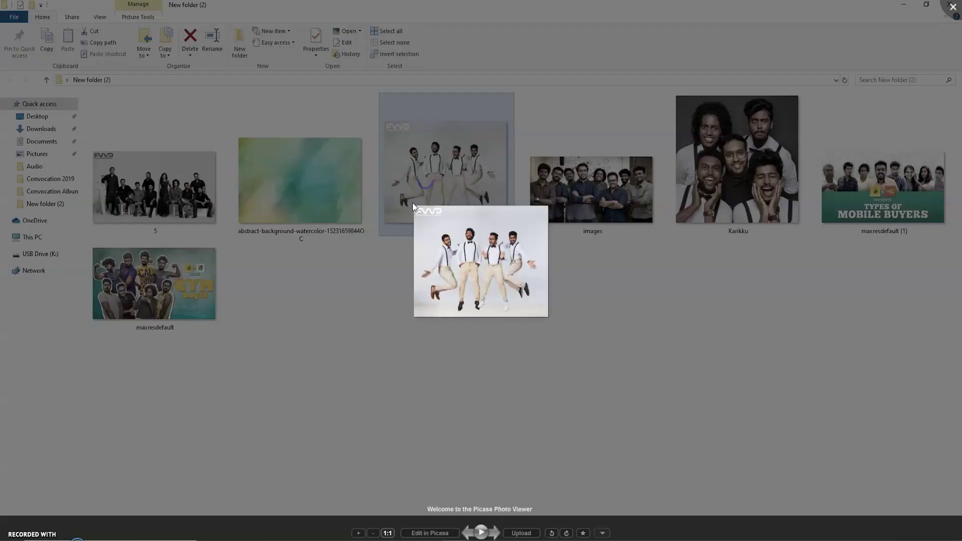
key(Escape)
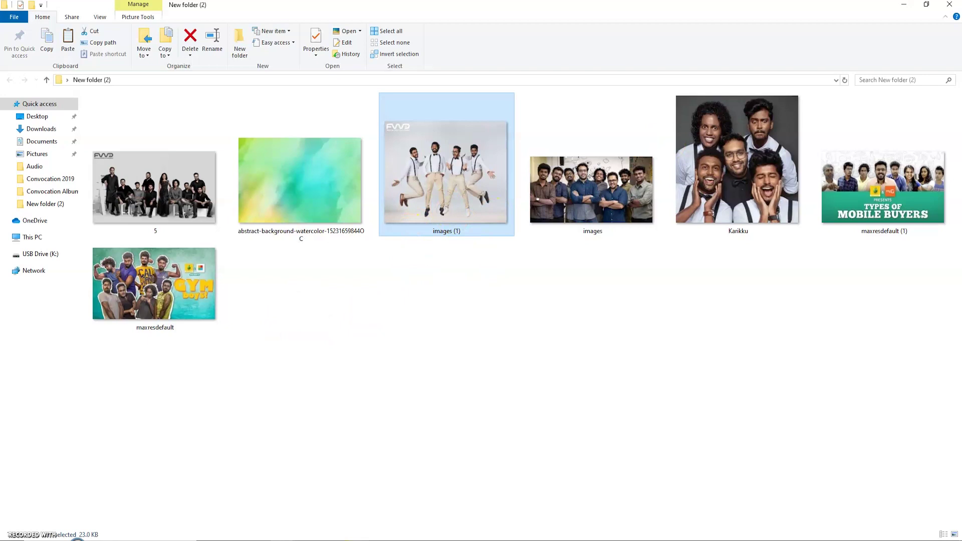
Switch to Photoshop and open the images (1) photo from New folder (2) on the desktop
click(381, 539)
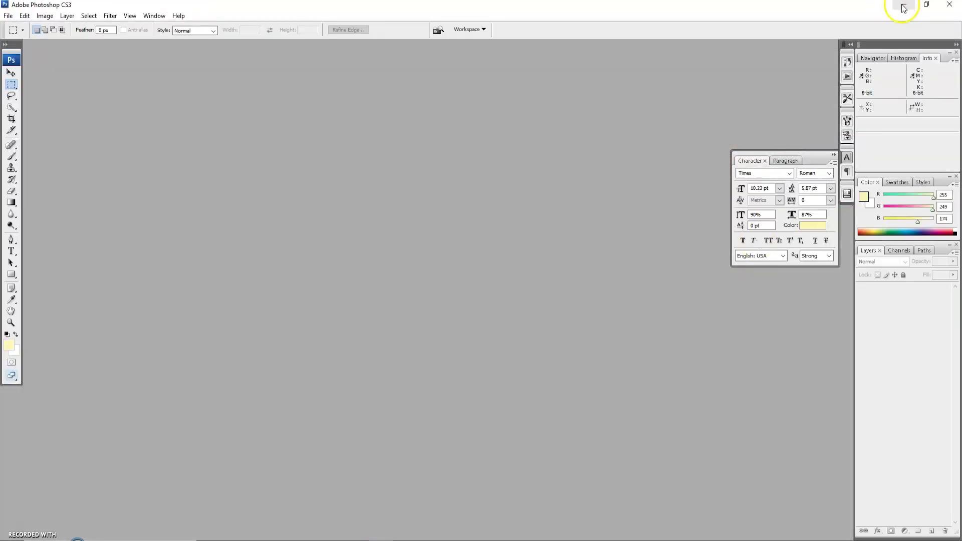
double_click(370, 147)
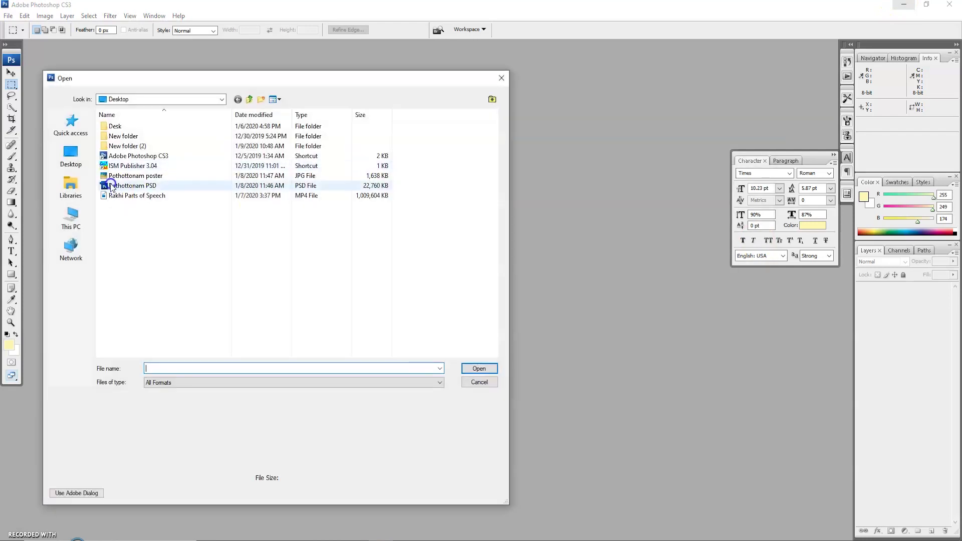
click(71, 156)
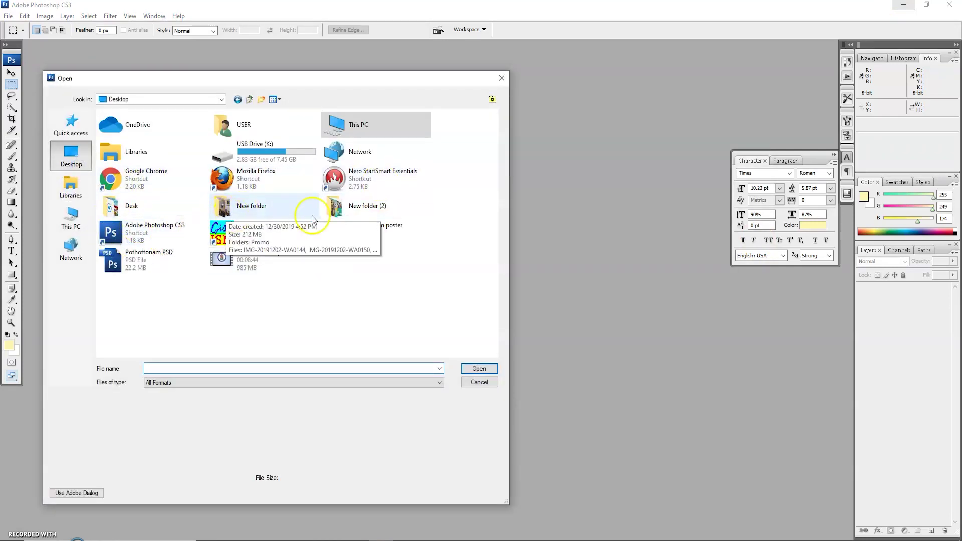
double_click(369, 205)
right_click(183, 230)
mouse_move(223, 239)
click(314, 248)
click(201, 326)
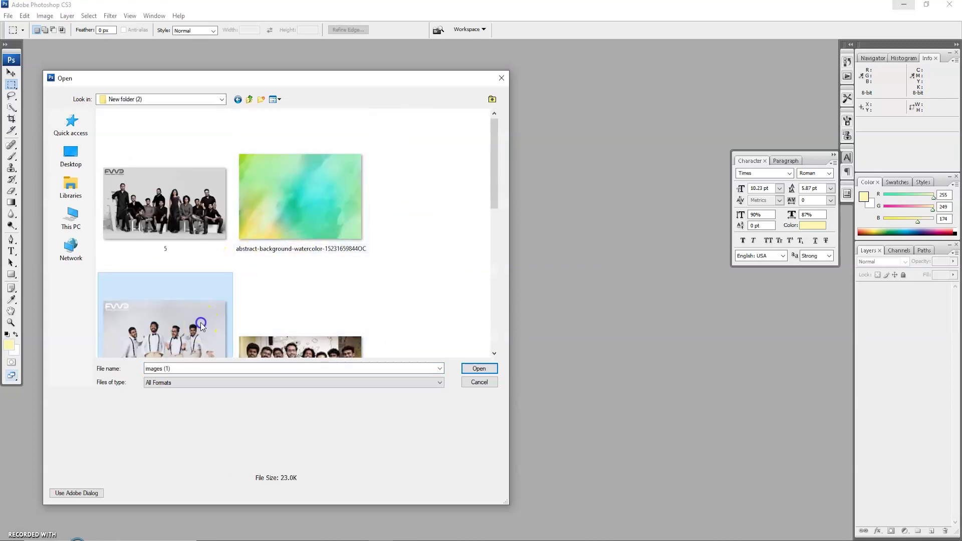
click(479, 369)
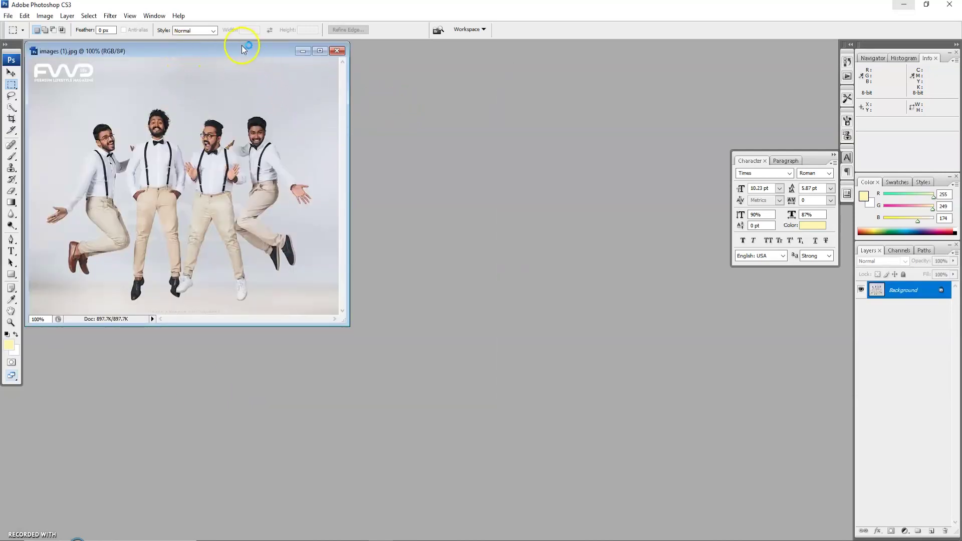
Activate the Move tool and show the photo in full-screen mode with the menu bar
click(11, 74)
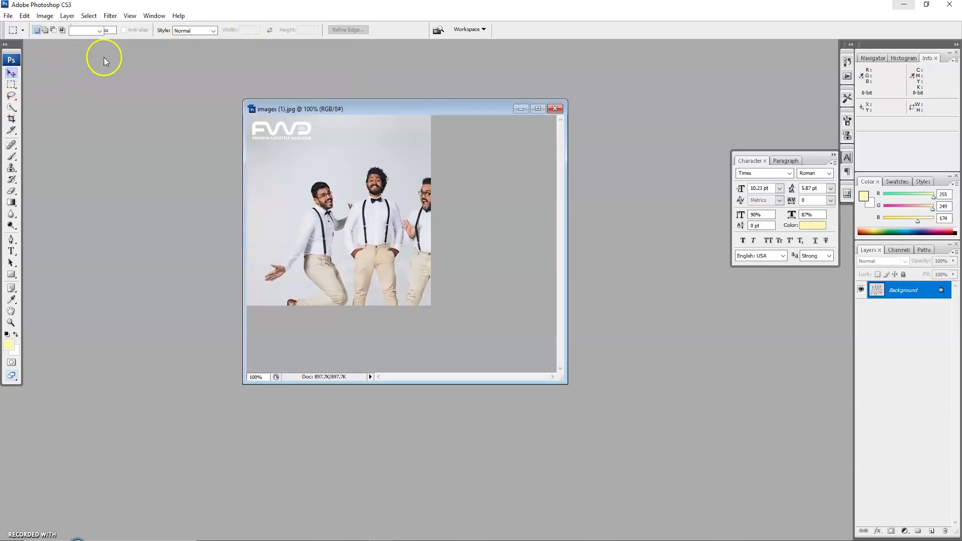
drag(385, 106, 381, 139)
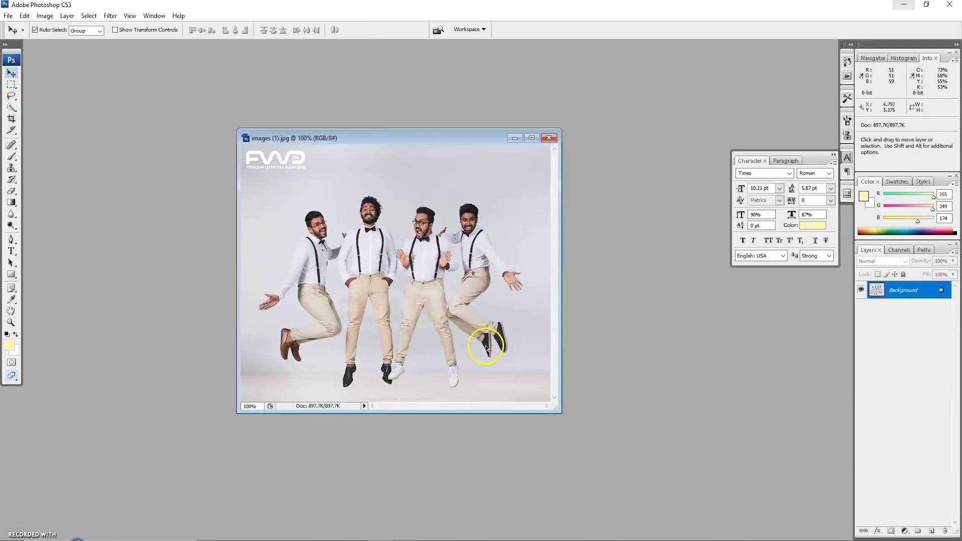
key(f)
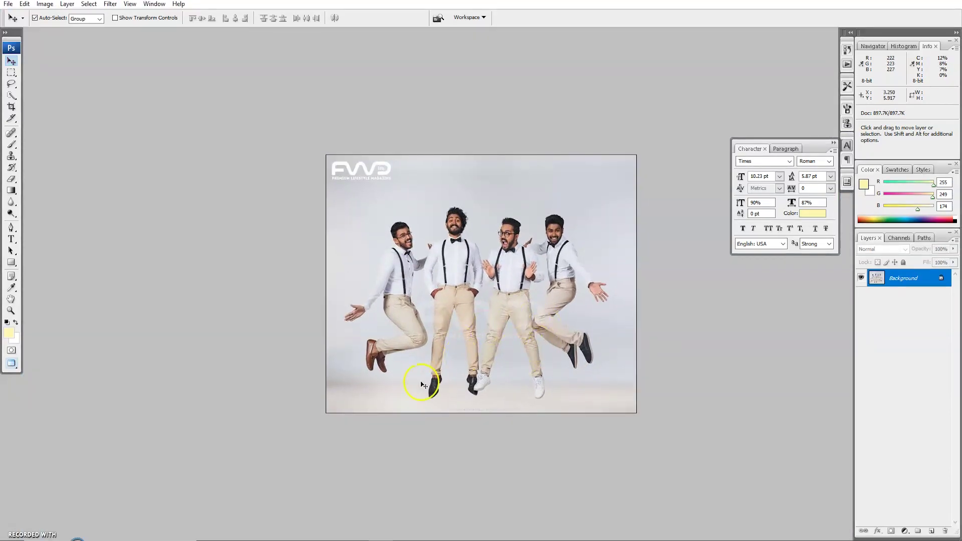
key(ctrl+plus)
drag(558, 371, 514, 351)
key(ctrl+minus)
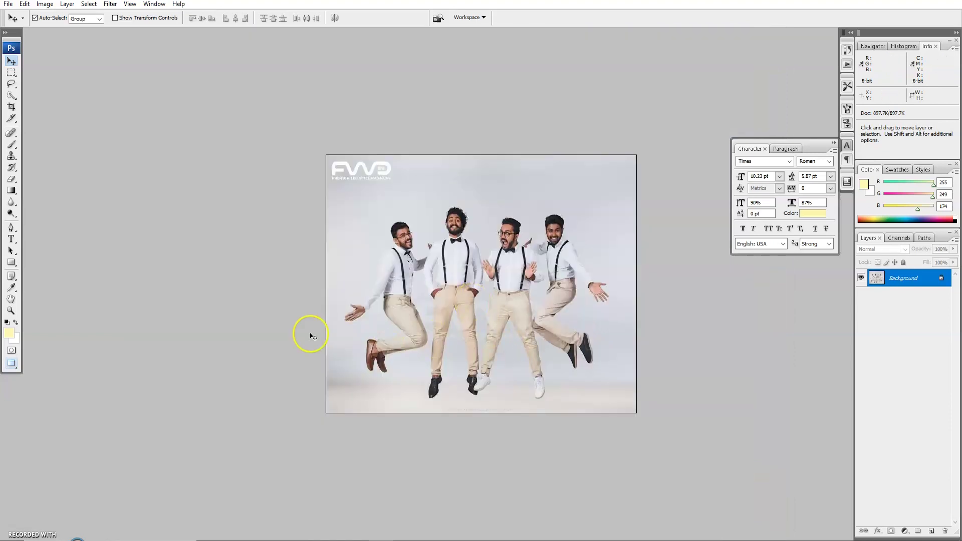
Start a Pen tool outline of the group in Paths mode, tracing around the leftmost man's brown shoes
click(12, 229)
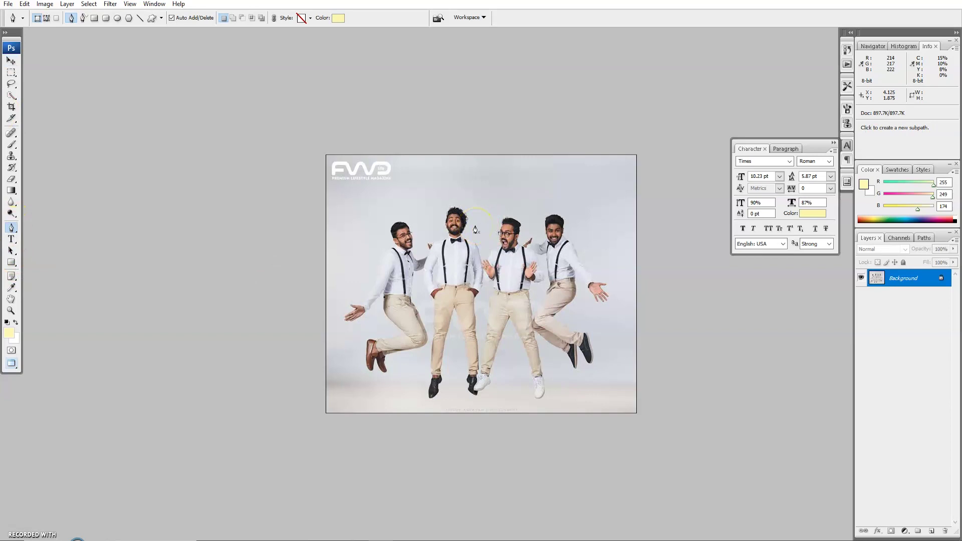
key(ctrl+plus)
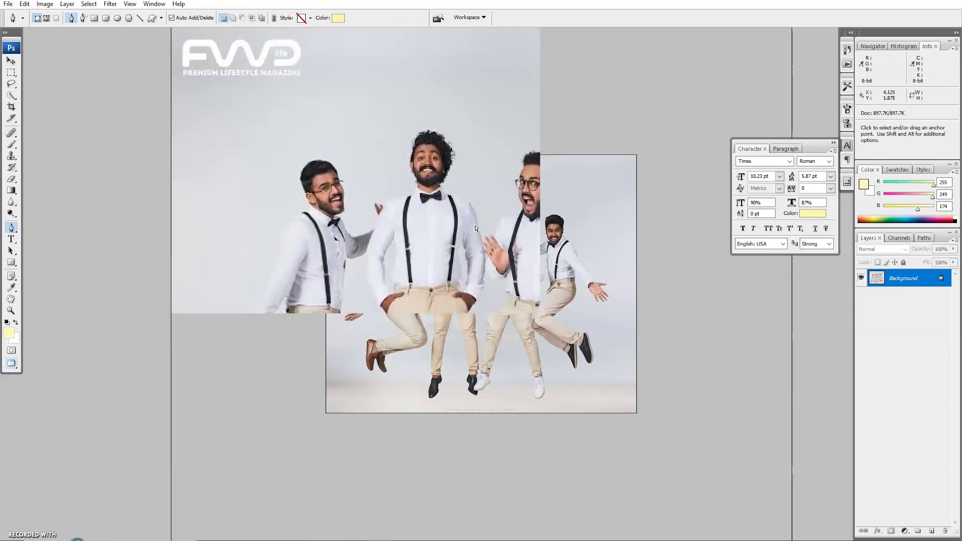
key(ctrl+plus)
key(ctrl+plus)
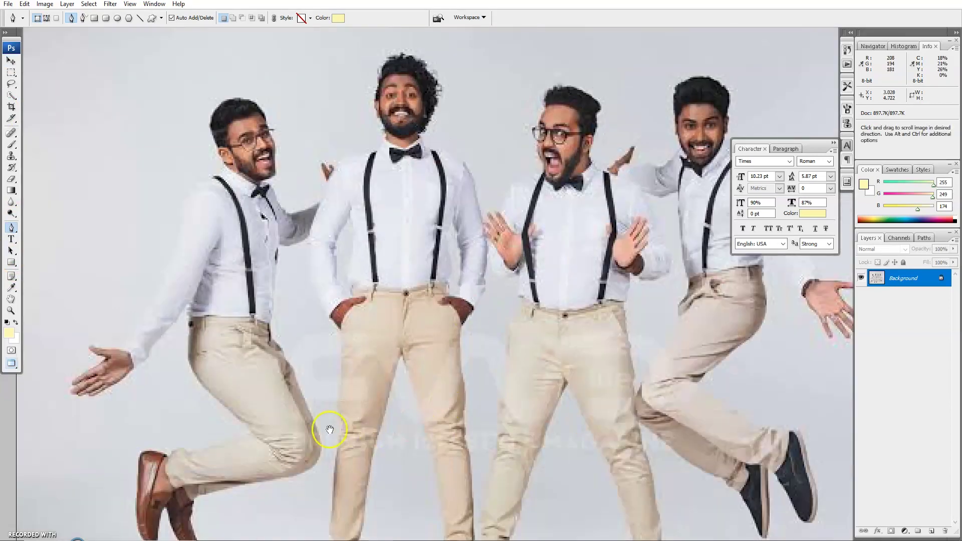
key(ctrl+plus)
key(ctrl+plus)
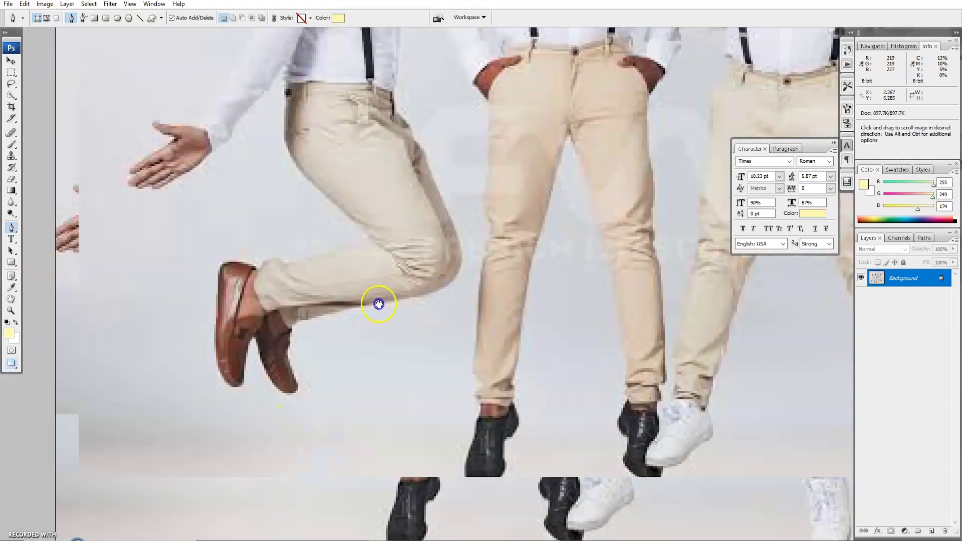
drag(318, 307, 273, 393)
key(Delete)
key(Delete)
click(46, 18)
click(305, 315)
click(311, 408)
drag(255, 338, 253, 331)
click(246, 323)
drag(233, 373, 205, 401)
drag(191, 304, 194, 254)
click(199, 224)
Continue the pen outline along the leftmost man's trousers from the cuff up to his waist
drag(270, 212, 284, 209)
drag(350, 272, 430, 250)
click(430, 243)
click(393, 259)
drag(415, 287, 368, 287)
click(420, 233)
Extend the pen outline around the leftmost man's outstretched hand and up his sleeve
click(237, 410)
drag(220, 412, 190, 397)
drag(186, 385, 232, 356)
drag(233, 310, 274, 369)
click(303, 396)
click(276, 382)
drag(340, 374, 358, 368)
drag(431, 214, 363, 386)
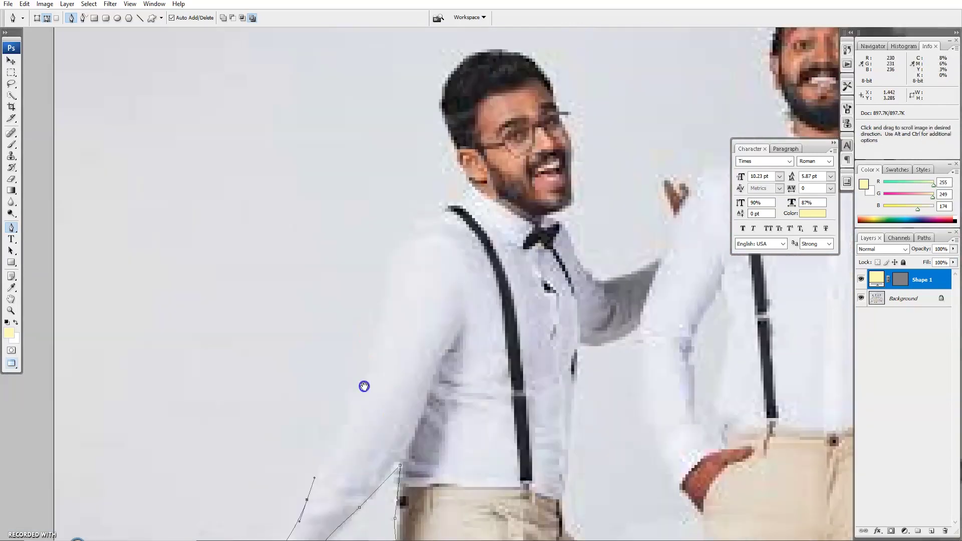
Trace around the third man's outer white shoe and up the inside of that trouser leg to the crotch
drag(450, 272, 455, 283)
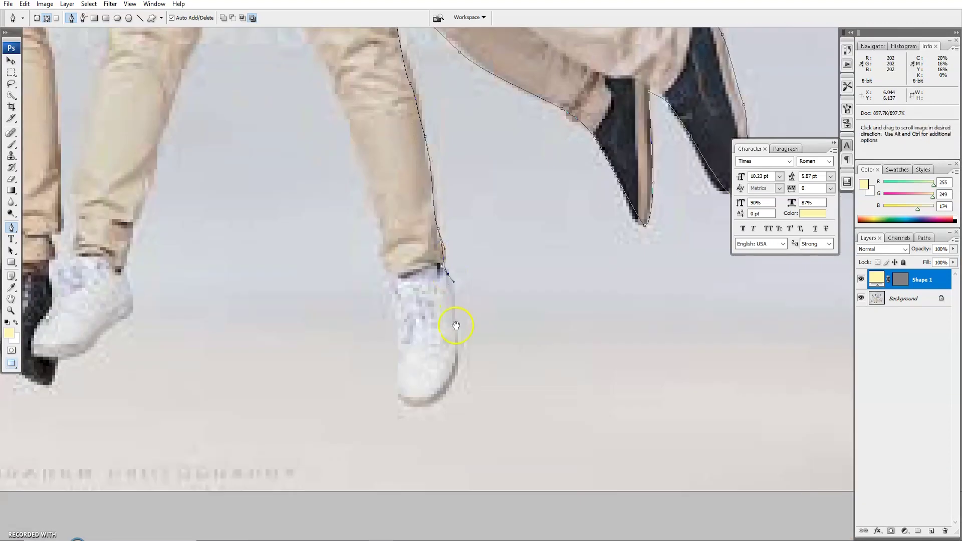
drag(456, 323, 461, 255)
drag(463, 277, 461, 302)
drag(438, 333, 405, 300)
drag(402, 227, 398, 210)
drag(388, 128, 451, 296)
drag(331, 39, 378, 97)
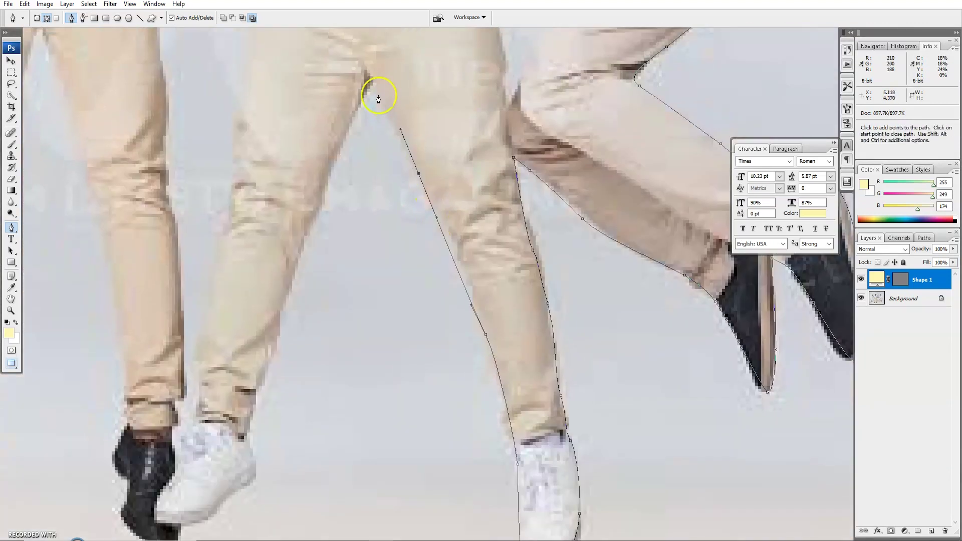
drag(296, 227, 332, 161)
Trace down the third man's other leg, around his white shoe and the second man's adjoining black shoe
drag(321, 216, 309, 252)
drag(299, 301, 295, 321)
drag(290, 329, 309, 272)
drag(310, 301, 351, 256)
drag(354, 264, 306, 299)
drag(272, 337, 261, 337)
drag(227, 310, 220, 297)
drag(226, 153, 222, 122)
Carry the pen outline through the second man's crotch, down his other inner leg and around that black shoe
drag(209, 45, 321, 346)
click(299, 225)
drag(299, 234, 333, 118)
drag(293, 292, 322, 160)
drag(314, 250, 314, 261)
drag(320, 280, 372, 216)
drag(359, 246, 324, 266)
drag(315, 215, 321, 199)
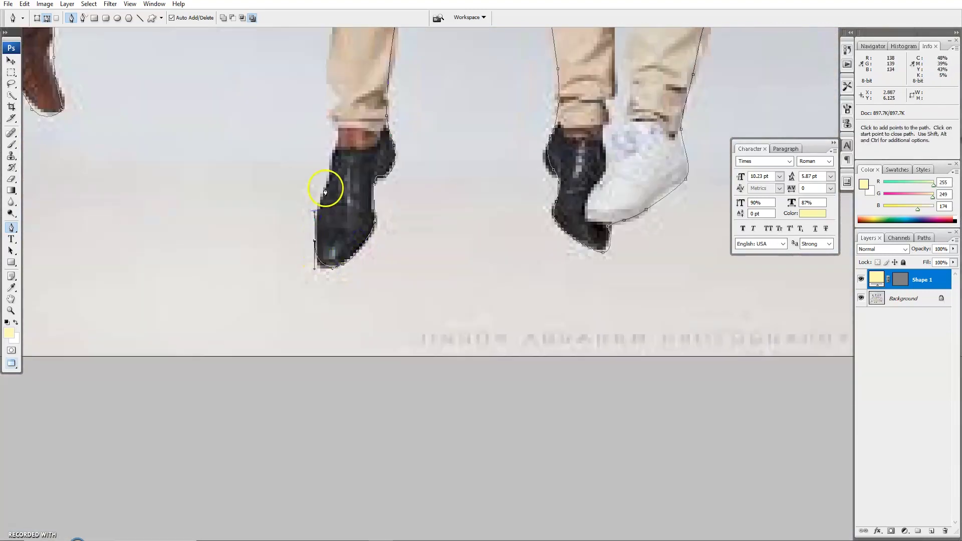
Trace up the second man's outer trouser leg, past his pocketed hand and along his sleeve
drag(335, 166, 360, 371)
drag(358, 206, 362, 184)
drag(369, 145, 349, 411)
drag(358, 332, 358, 309)
drag(357, 180, 356, 166)
drag(357, 144, 413, 323)
click(410, 313)
drag(353, 166, 350, 154)
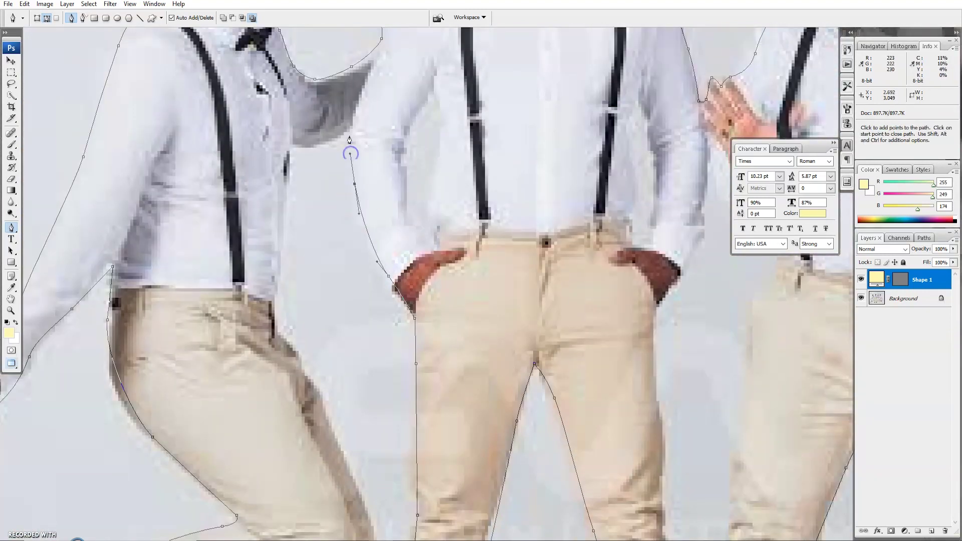
Trace down the leftmost man's front and bent leg, closing the pen path at his shoes
drag(396, 108, 387, 110)
drag(353, 249, 352, 263)
drag(372, 305, 339, 128)
drag(398, 179, 412, 194)
drag(426, 245, 430, 278)
drag(396, 260, 446, 208)
drag(332, 269, 301, 277)
click(225, 301)
key(ctrl+minus)
drag(583, 155, 323, 307)
key(ctrl+minus)
key(ctrl+minus)
drag(548, 238, 505, 260)
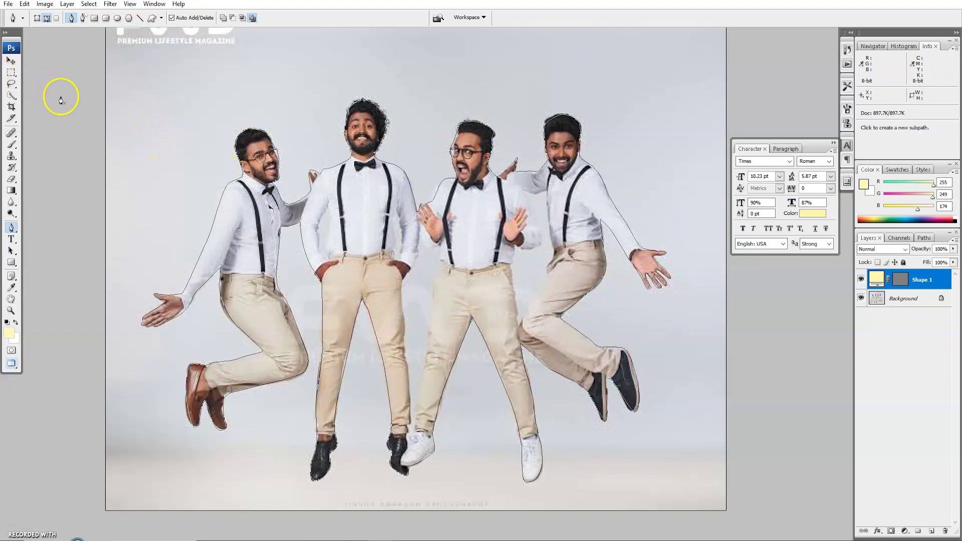
Load the pen path as a selection and copy the four men from the Background onto a new layer
key(ctrl+Return)
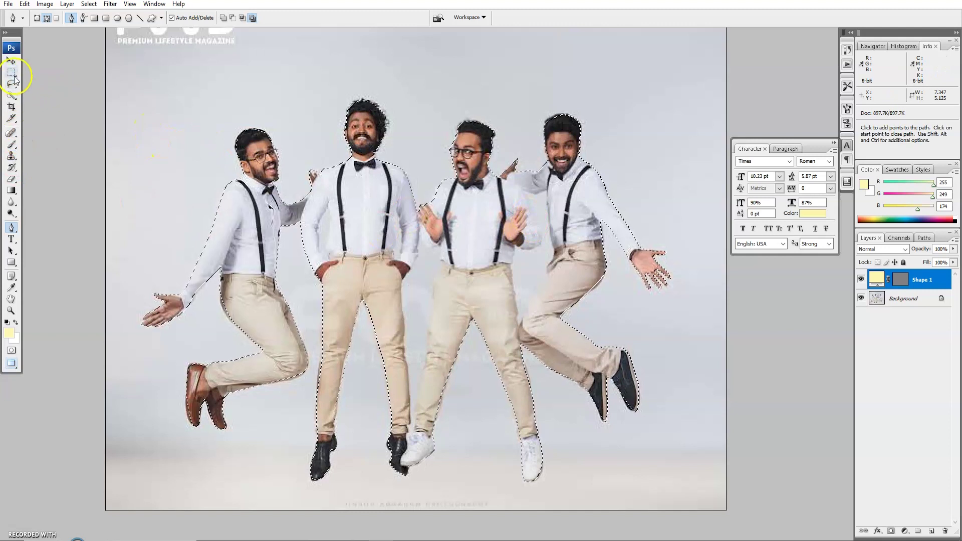
click(11, 60)
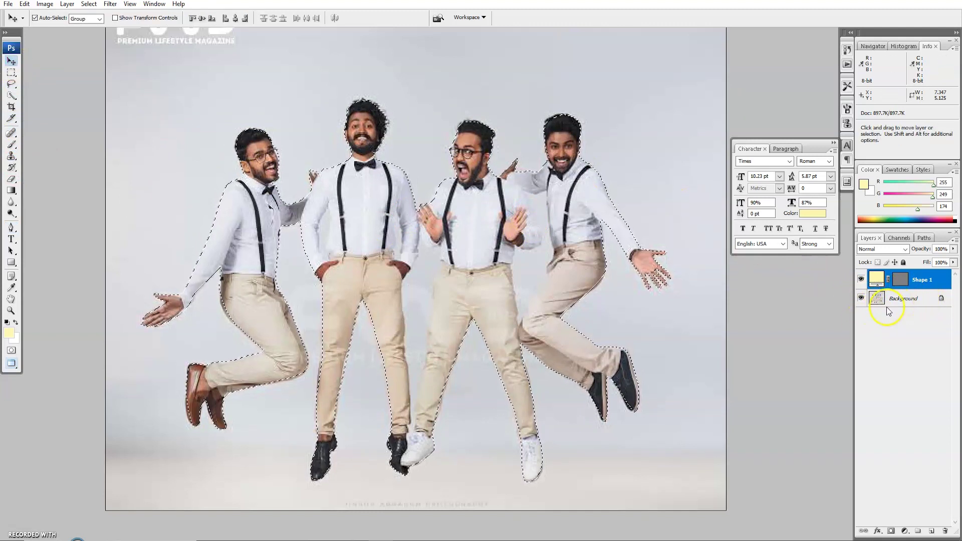
click(905, 300)
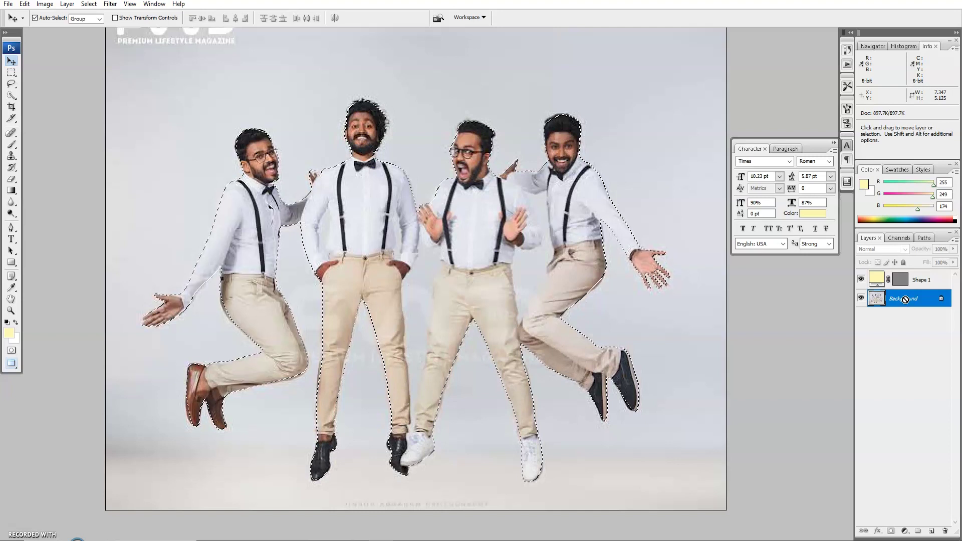
key(ctrl+j)
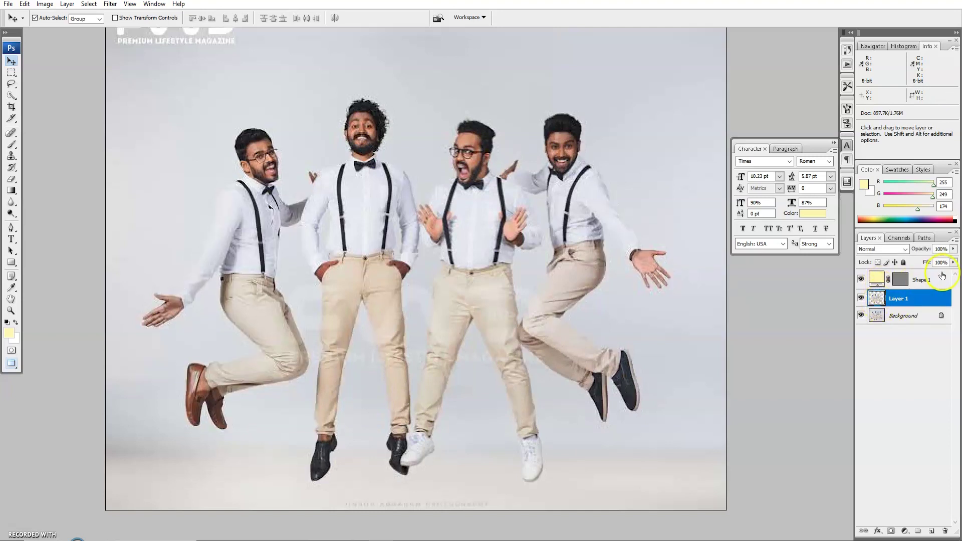
Delete the Shape 1 layer and make the cut-out Layer 1 active
click(933, 285)
key(Delete)
click(901, 282)
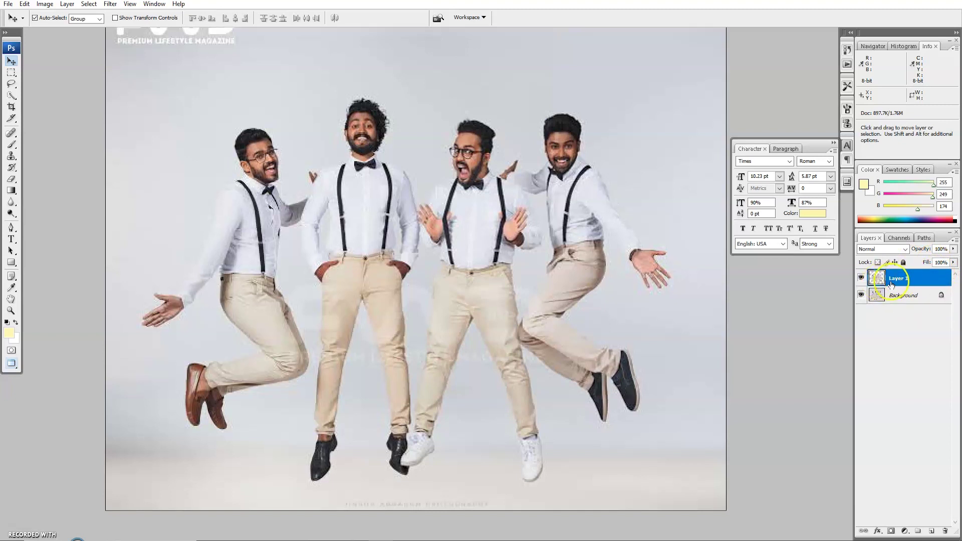
click(371, 220)
drag(371, 220, 496, 227)
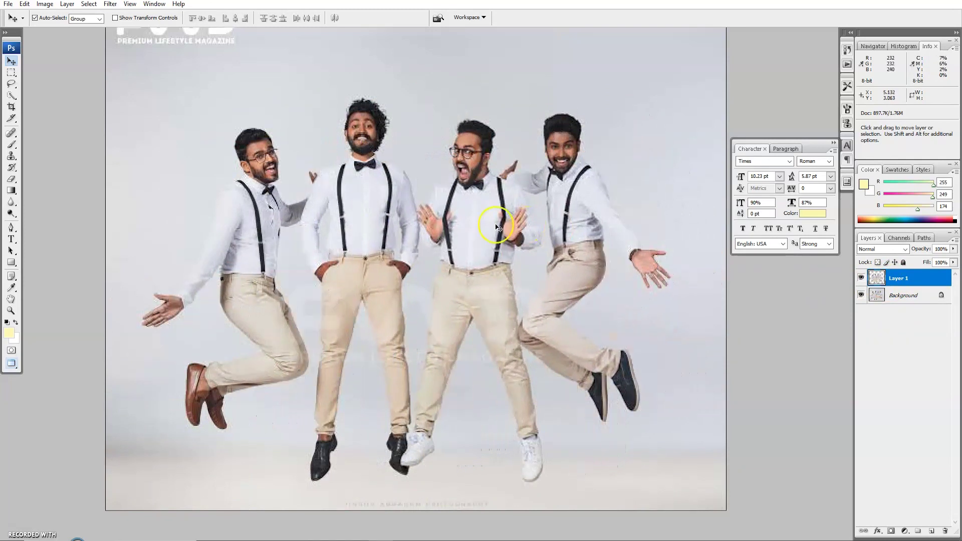
Hide the Background layer so only the cut-out men on Layer 1 are displayed
drag(374, 237, 385, 229)
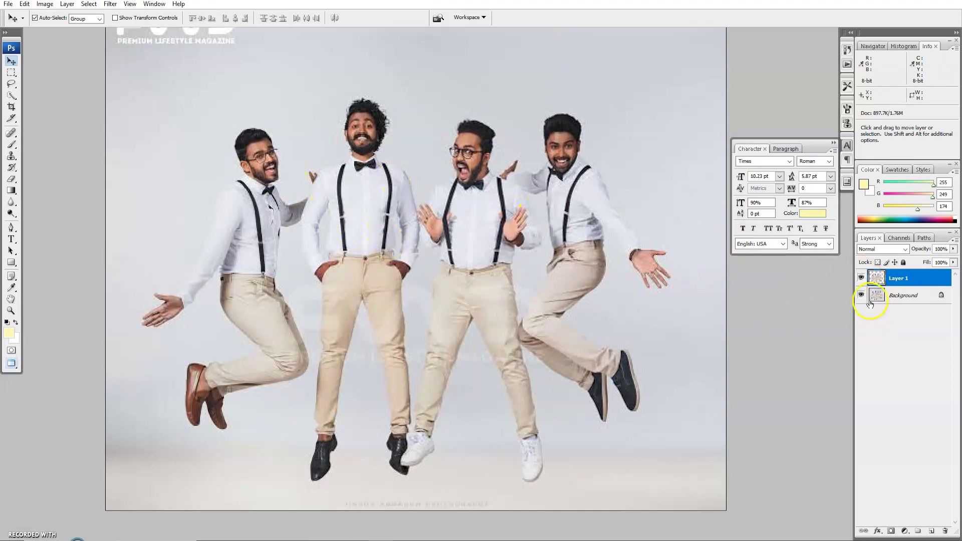
drag(498, 242, 494, 257)
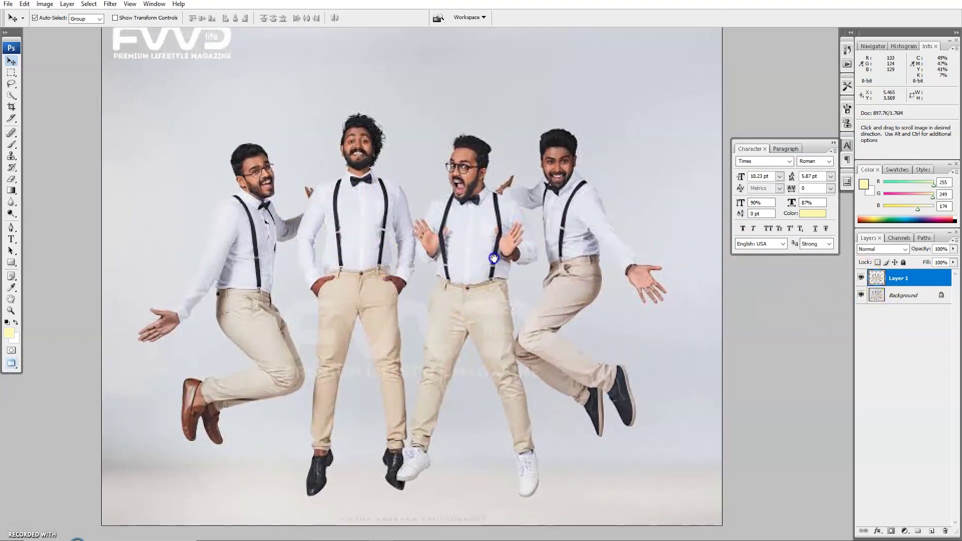
click(861, 296)
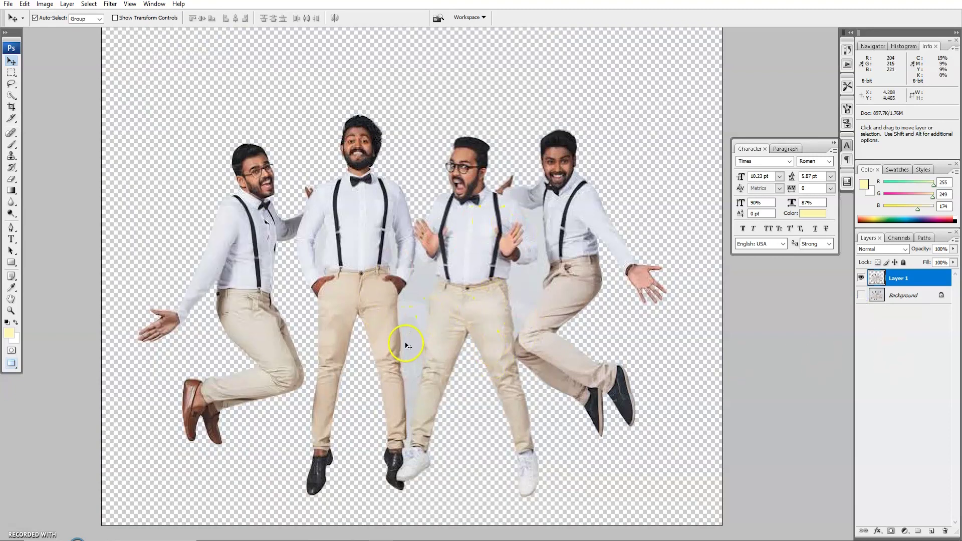
With the Pen tool, trace the gap edge up the third man's trouser leg from his ankle to his raised hand
key(p)
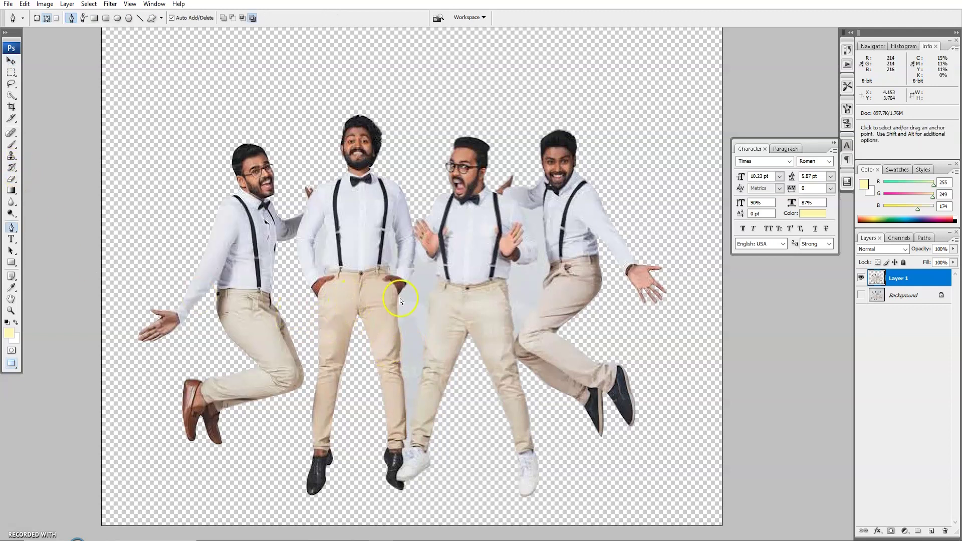
key(ctrl+plus)
drag(390, 286, 382, 196)
key(ctrl+plus)
drag(393, 369, 385, 339)
key(ctrl+plus)
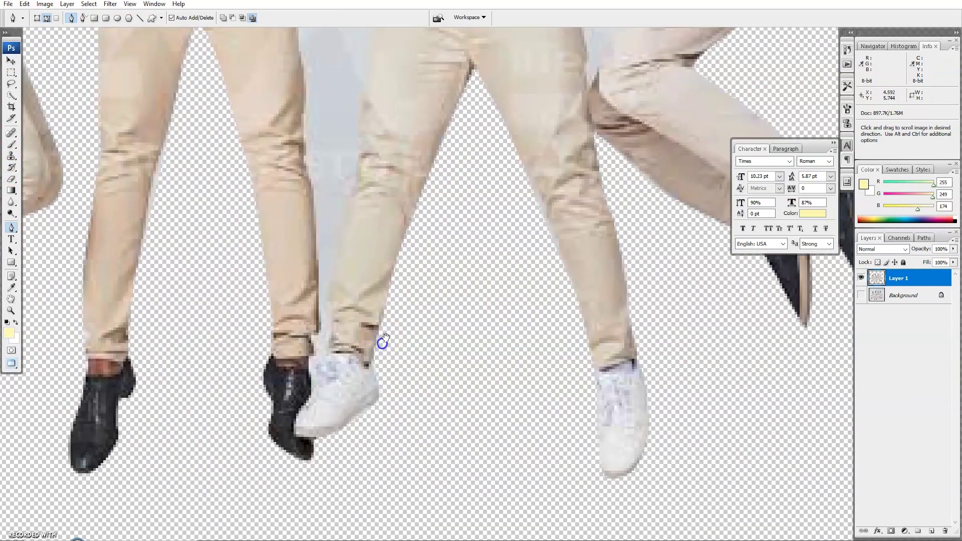
click(324, 354)
click(334, 304)
click(340, 266)
click(346, 229)
scroll(360, 340, up, 3)
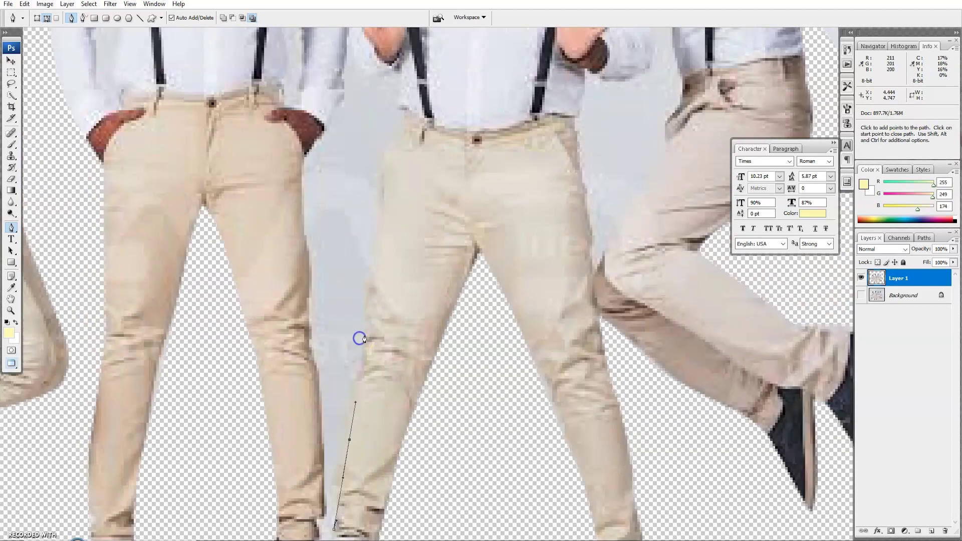
drag(371, 290, 374, 272)
drag(385, 131, 409, 284)
click(355, 200)
Trace down the second man's cuff, pocketed hand and trouser leg, closing the path around the gap beside the third man
drag(314, 310, 270, 369)
drag(331, 304, 350, 90)
drag(337, 235, 340, 256)
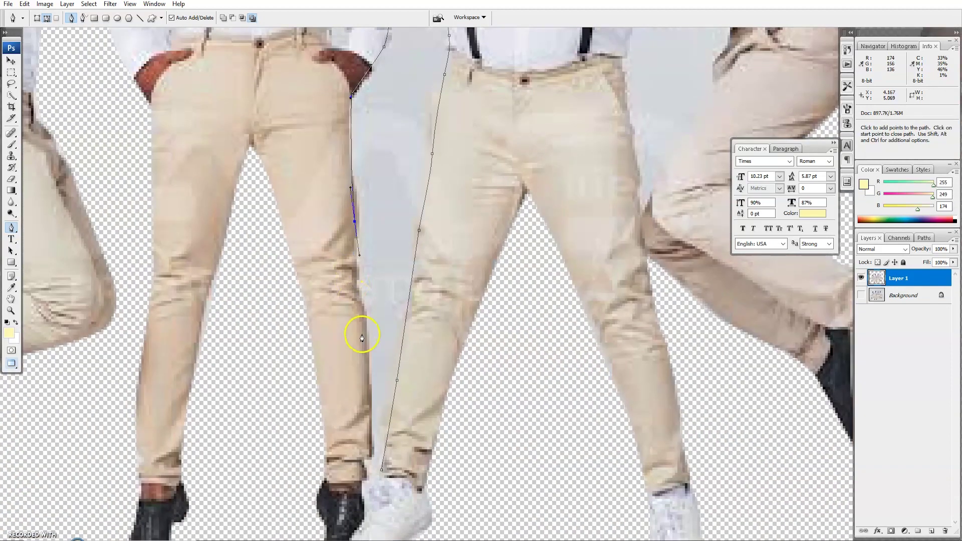
drag(354, 296, 366, 138)
click(381, 314)
Trace a closed path around the backdrop gap between the third man and the rightmost man, from their arms to their knees
drag(651, 37, 430, 360)
click(418, 364)
drag(461, 296, 469, 279)
drag(480, 239, 515, 293)
click(490, 202)
drag(497, 199, 463, 171)
click(496, 165)
click(424, 309)
scroll(428, 304, down, 2)
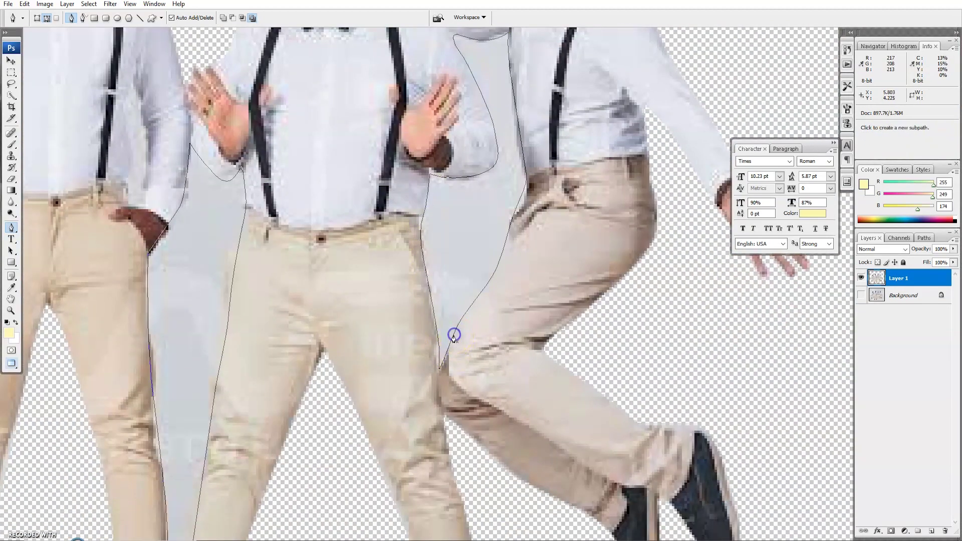
Trace closed paths around the two small backdrop gaps between the second man's arms and torso
scroll(381, 280, up, 2)
scroll(361, 261, left, 3)
drag(346, 270, 463, 251)
click(211, 187)
click(216, 322)
mouse_move(217, 235)
mouse_down()
mouse_move(213, 272)
mouse_move(187, 228)
mouse_up()
click(211, 187)
click(388, 205)
drag(398, 248, 399, 271)
click(389, 206)
Load the gap paths as a selection, delete the enclosed backdrop from Layer 1 and deselect
drag(567, 255, 439, 212)
key(ctrl+minus)
key(ctrl+minus)
key(ctrl+minus)
drag(491, 308, 506, 304)
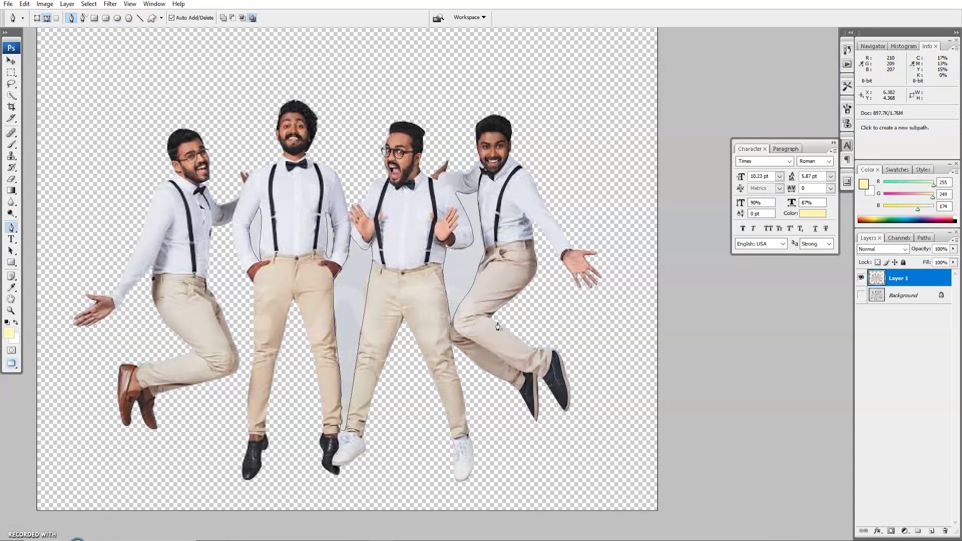
key(ctrl+Return)
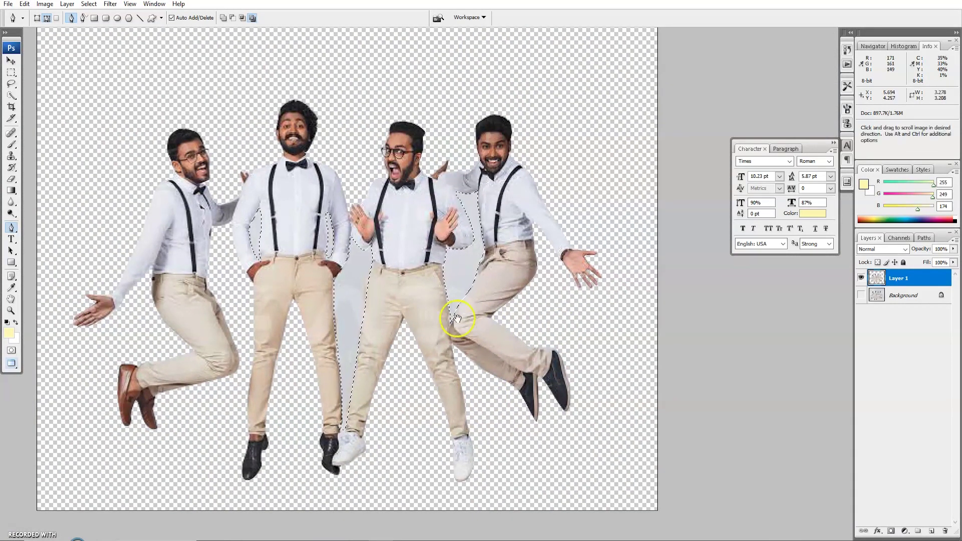
drag(410, 284, 415, 297)
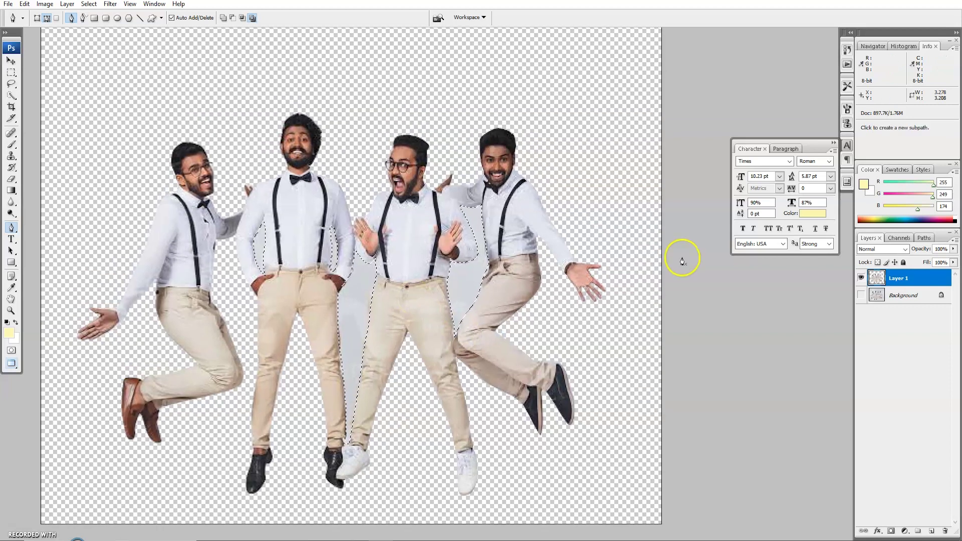
click(10, 59)
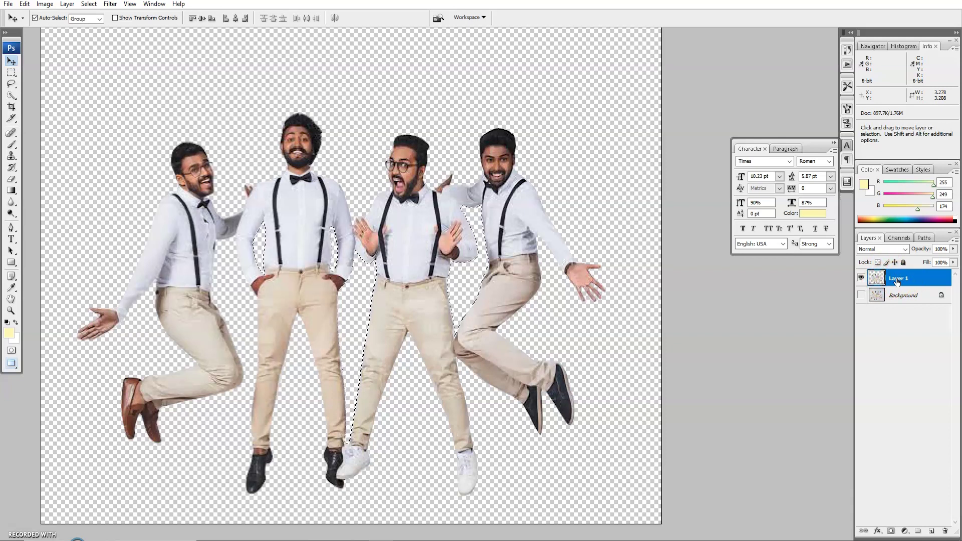
drag(546, 267, 578, 266)
drag(452, 251, 474, 249)
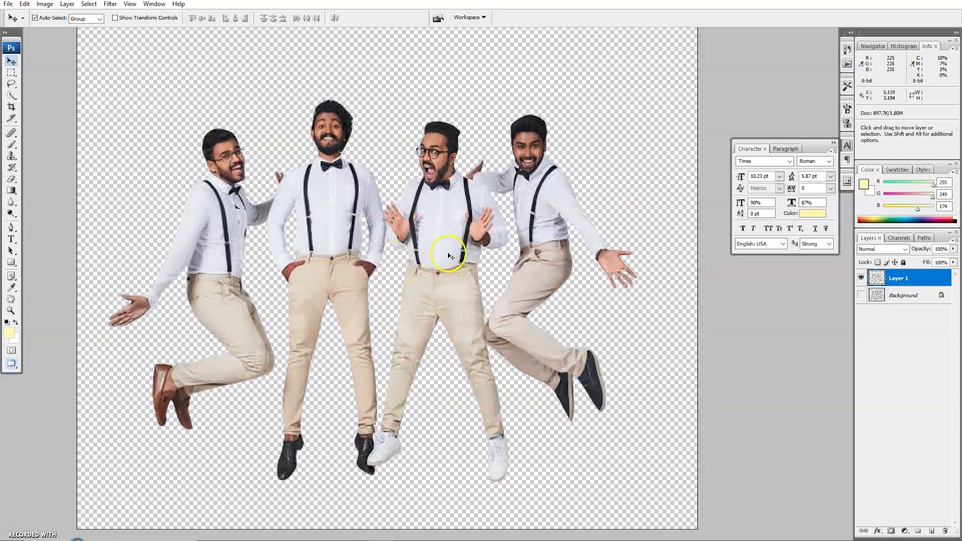
Return the images (1) document to a floating window at 100% zoom
key(f)
key(f)
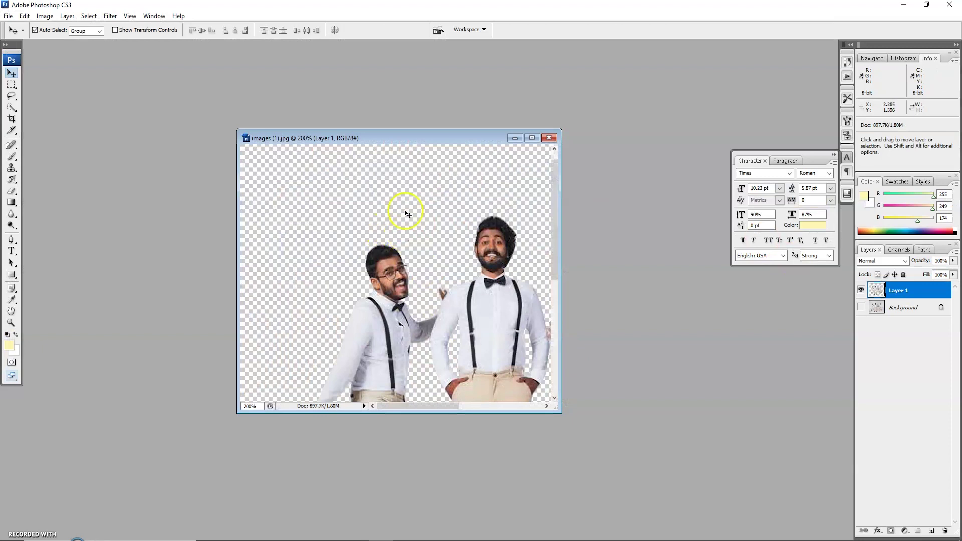
key(ctrl+minus)
drag(407, 137, 351, 127)
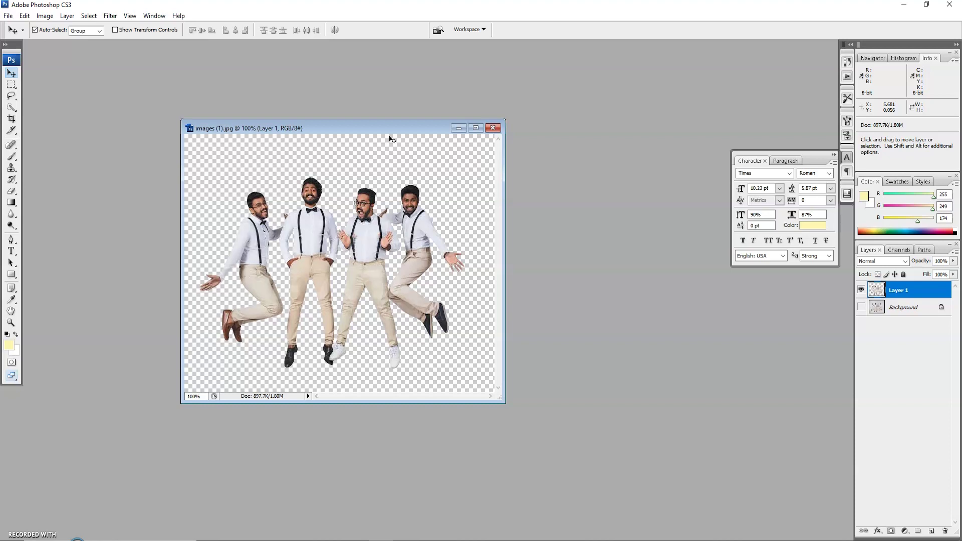
Create a new 1280 × 720 pixel RGB document at 300 pixels/inch with a white background
key(ctrl+n)
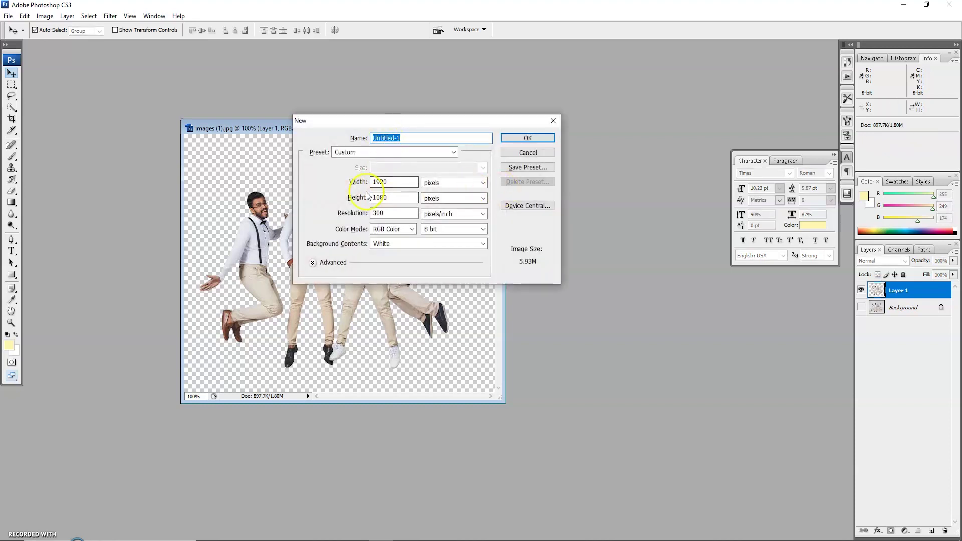
click(434, 184)
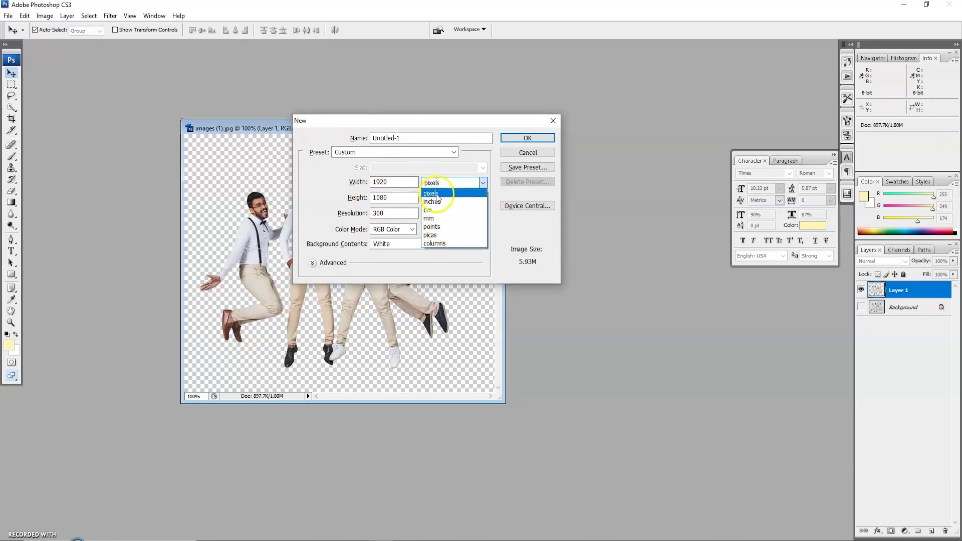
click(440, 196)
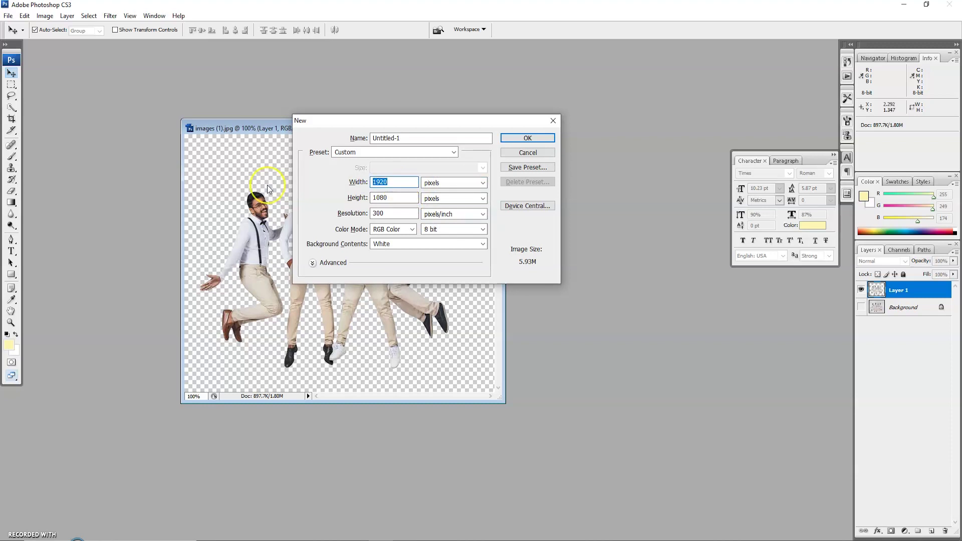
text(1280)
key(Tab)
text(720)
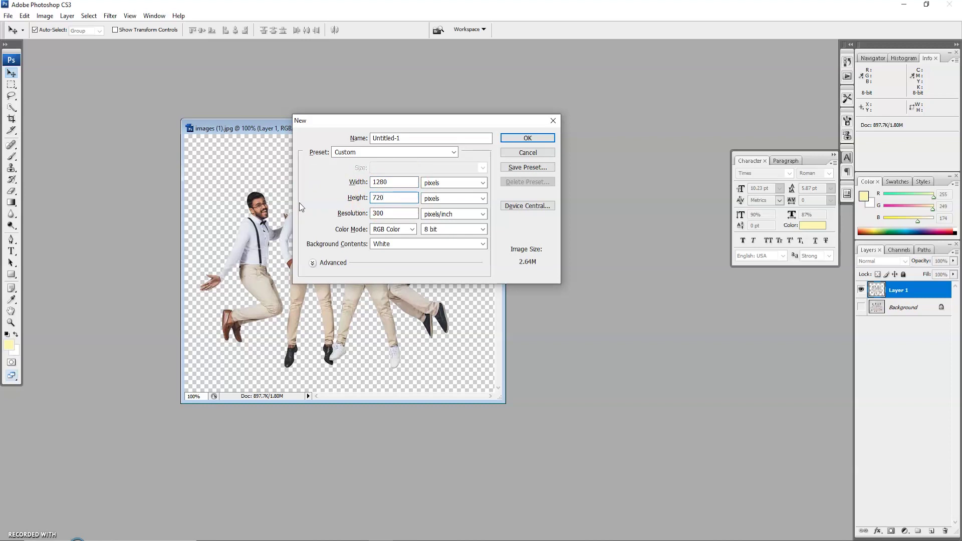
drag(420, 121, 458, 101)
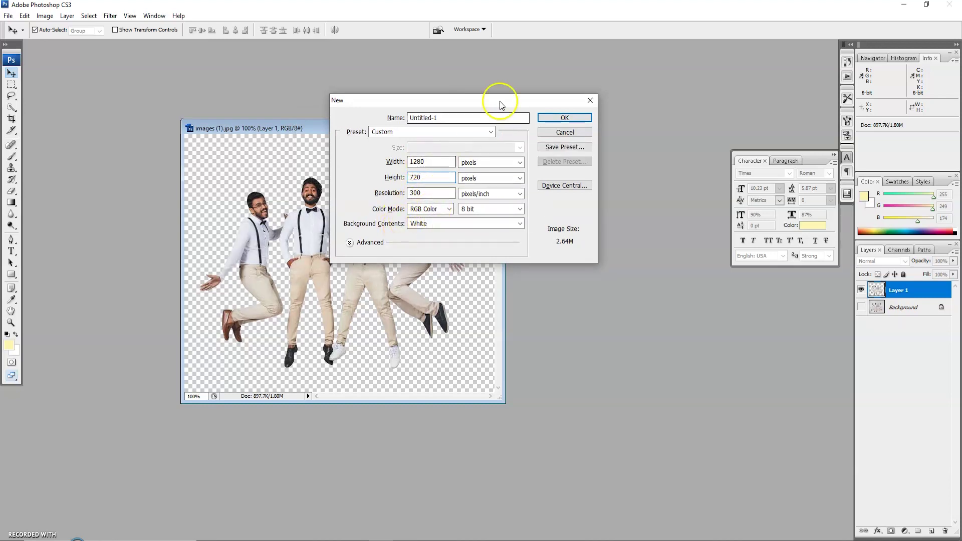
drag(498, 101, 468, 102)
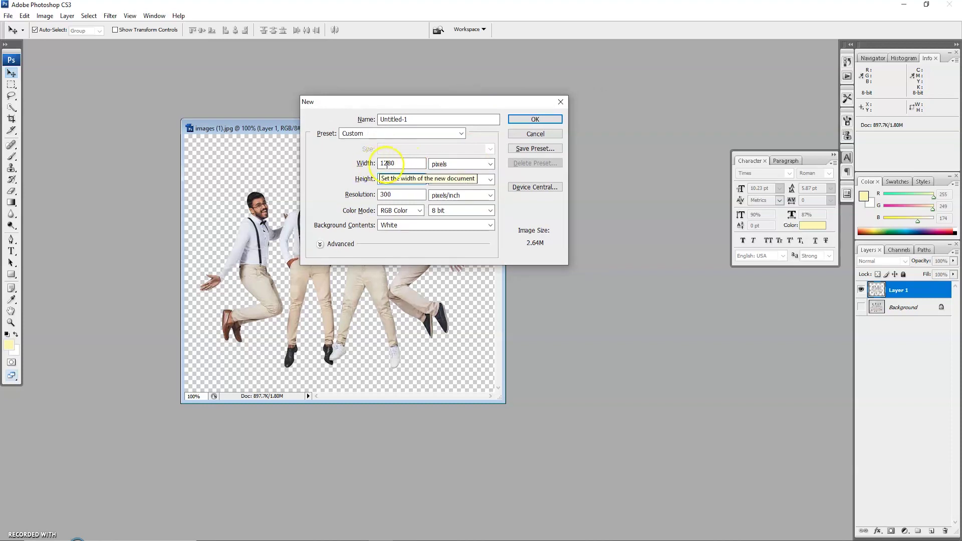
click(394, 178)
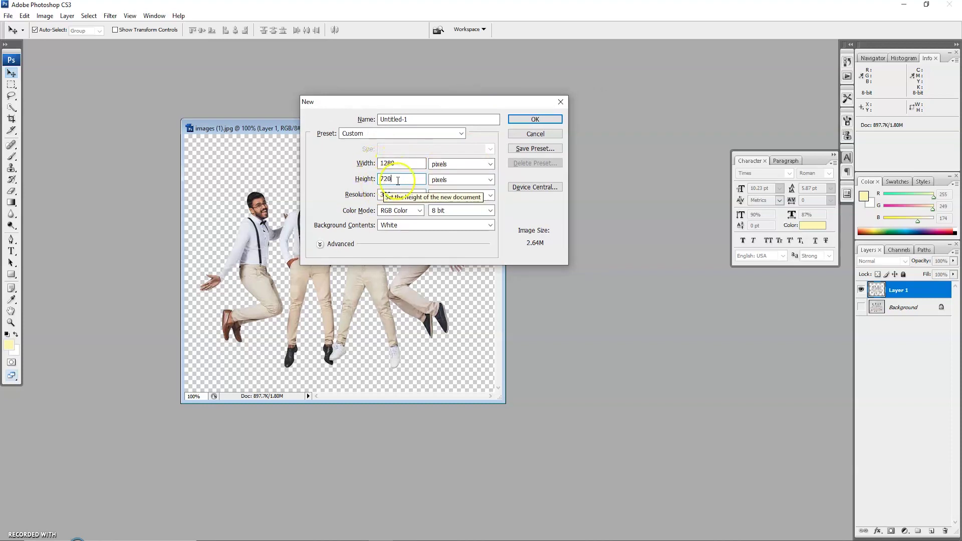
drag(436, 102, 419, 102)
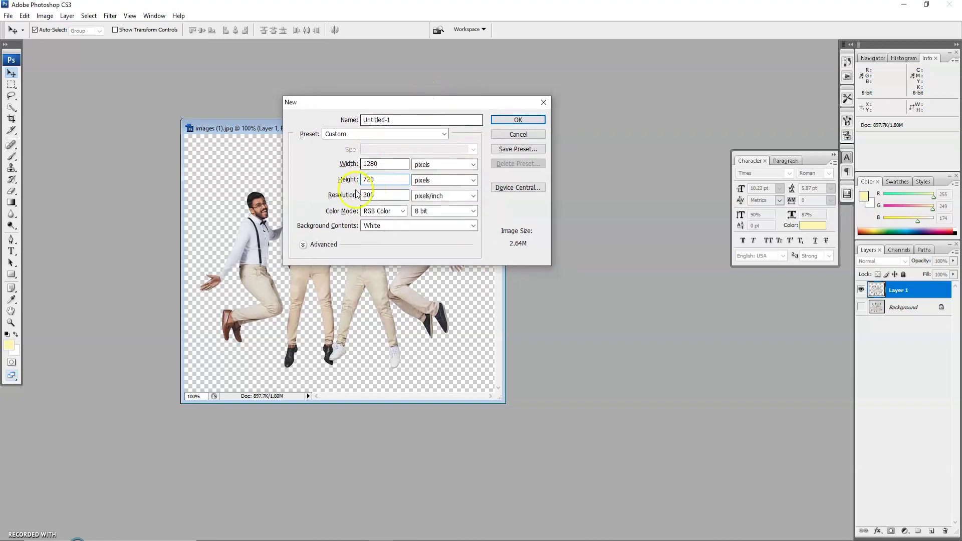
click(501, 121)
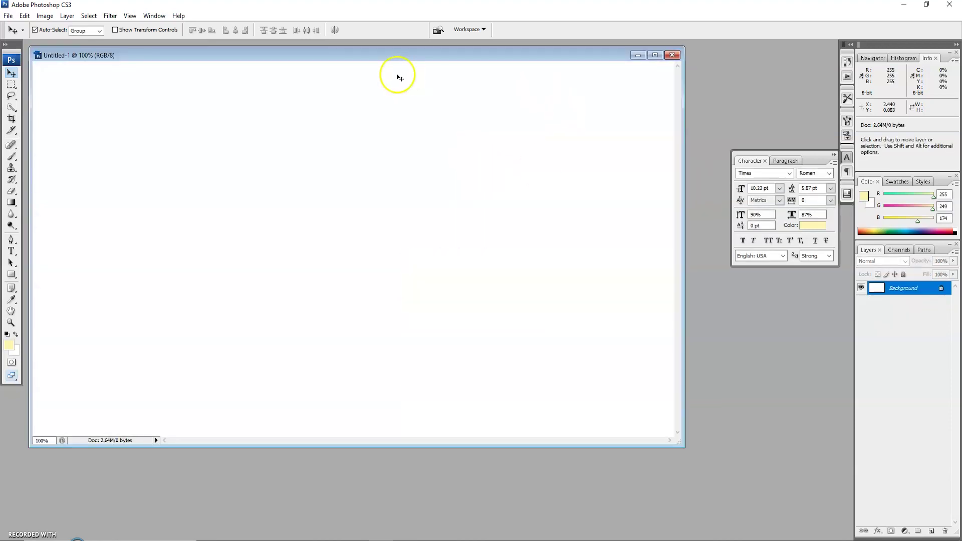
Arrange the two document windows side by side and copy the cut-out men from images (1) into Untitled-1
drag(314, 56, 488, 88)
drag(302, 88, 337, 83)
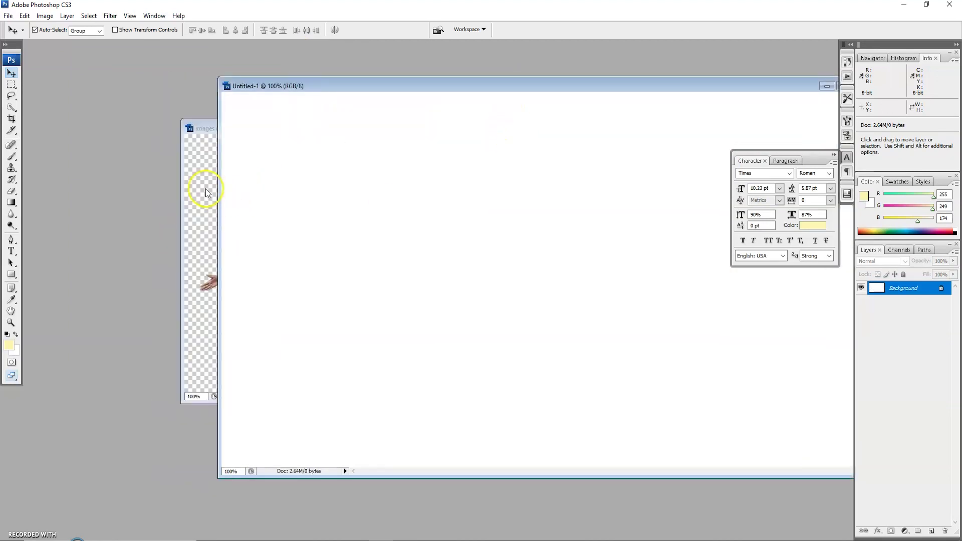
click(206, 188)
drag(268, 124, 124, 143)
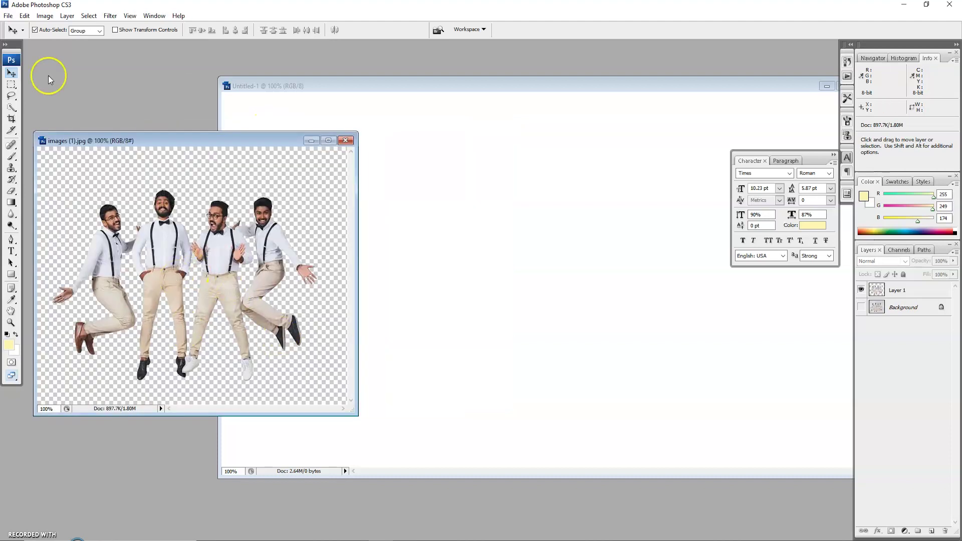
click(10, 74)
drag(157, 210, 503, 272)
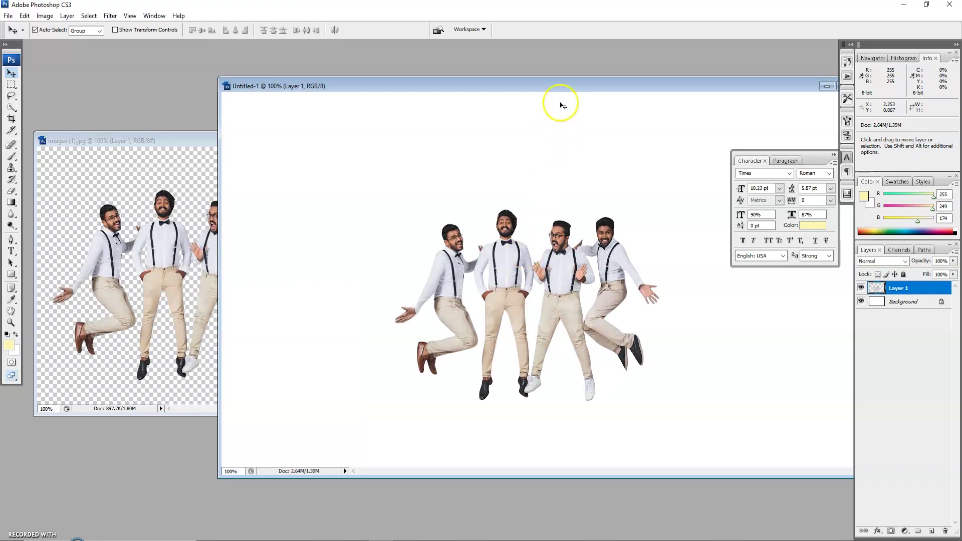
Move the men to the lower-left of the Untitled-1 canvas and scale them up with Free Transform
drag(565, 82, 398, 92)
drag(331, 323, 186, 324)
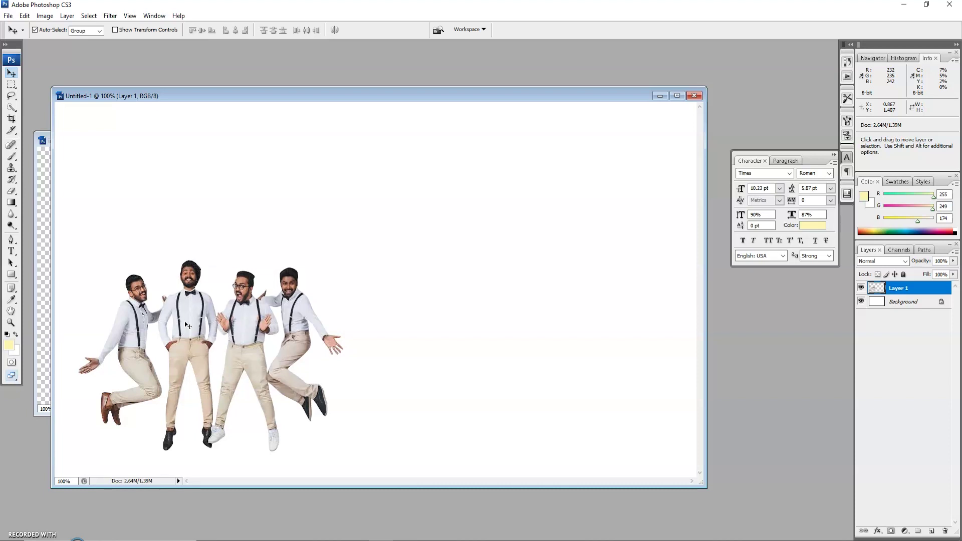
key(ctrl+t)
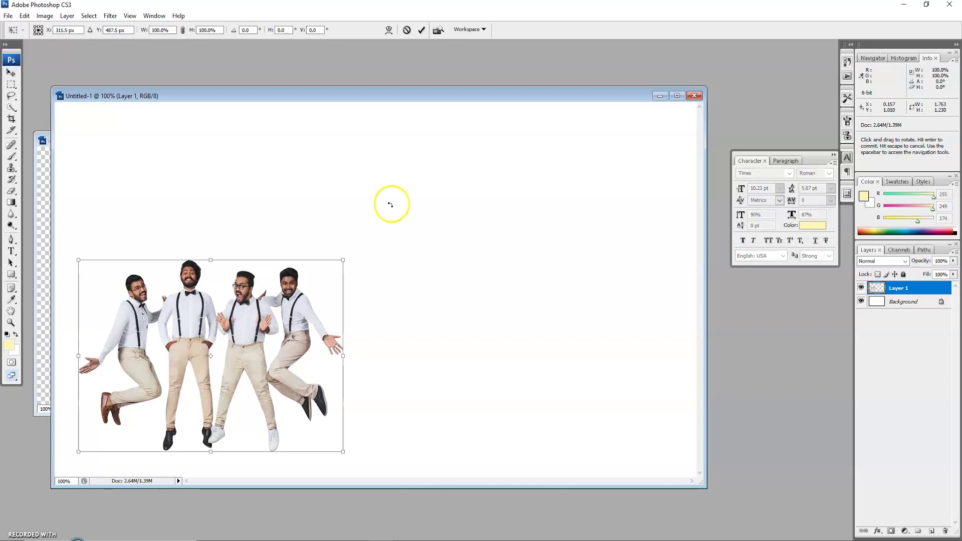
drag(345, 260, 401, 214)
key(Return)
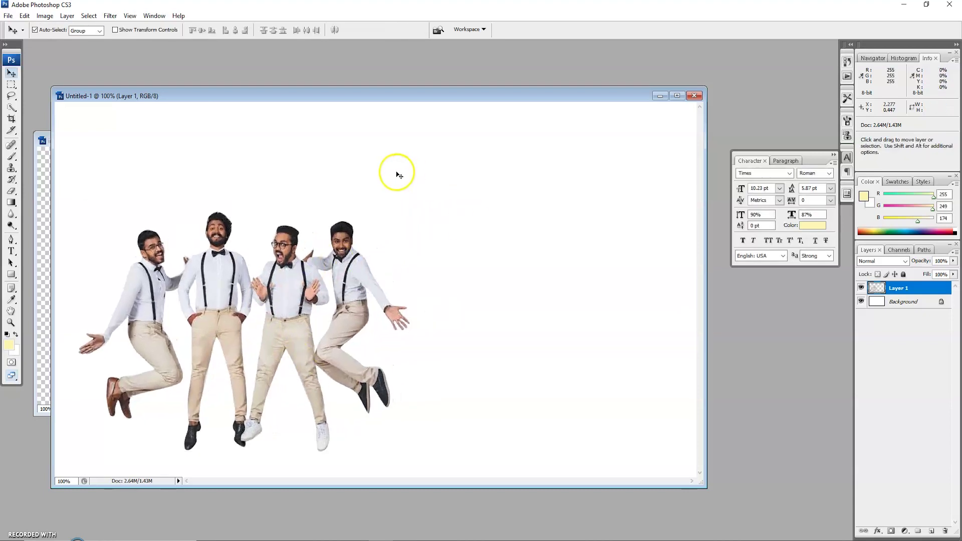
drag(287, 92, 298, 88)
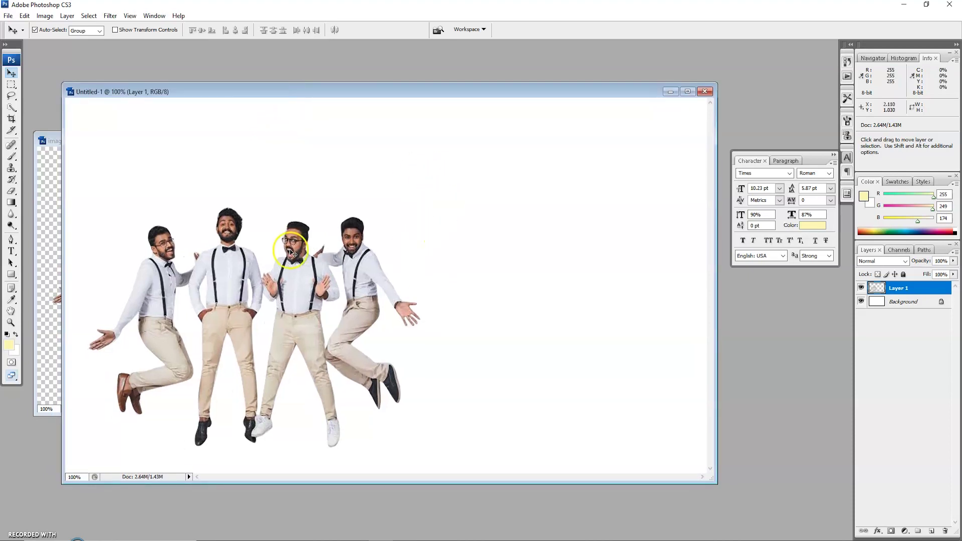
Switch to New folder (2) in File Explorer and view the maxresdefault poster and the abstract watercolor background image
click(11, 85)
mouse_move(283, 534)
click(299, 515)
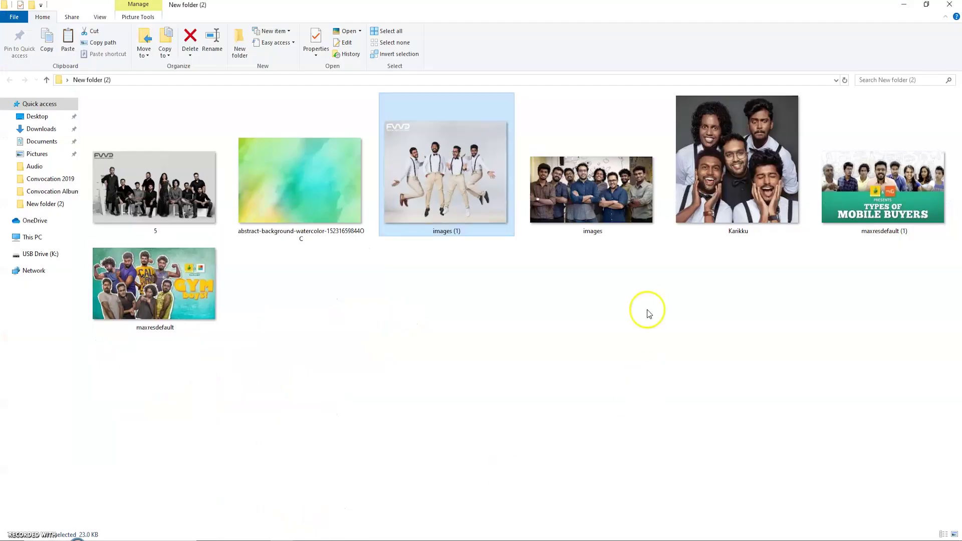
double_click(185, 330)
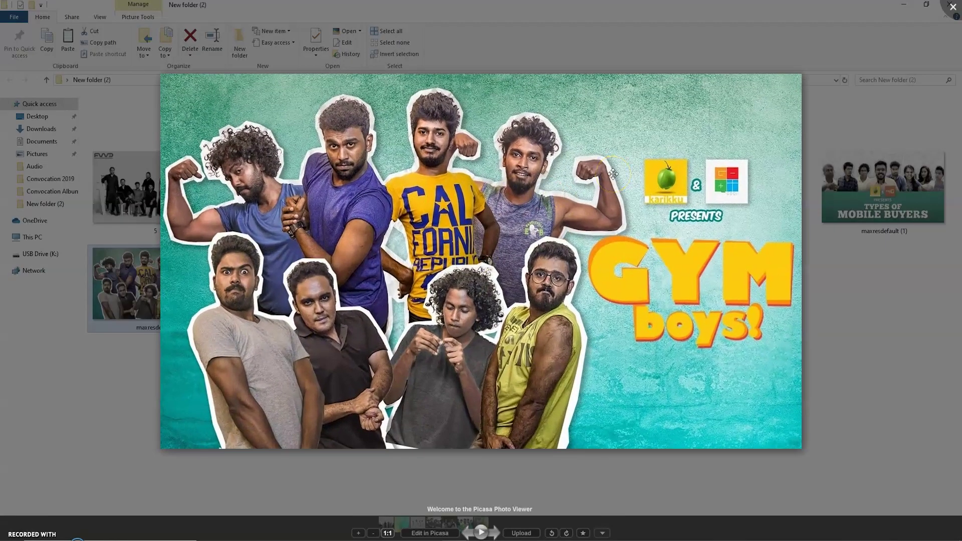
click(538, 178)
key(Escape)
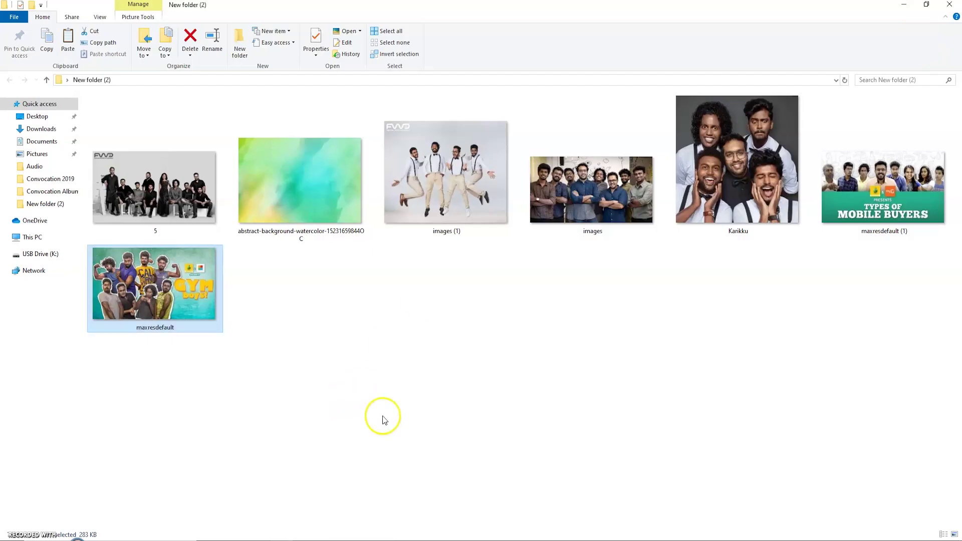
double_click(300, 181)
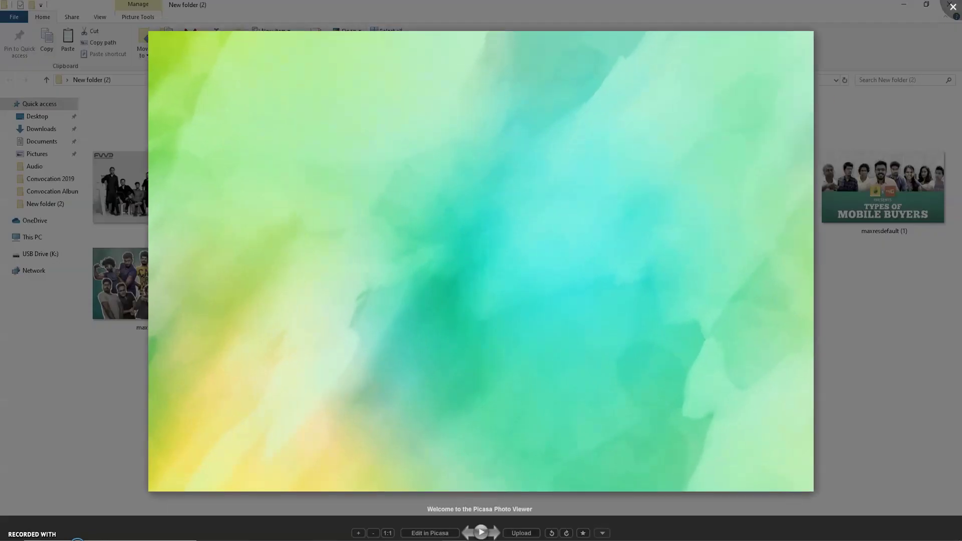
Open the abstract-background-watercolor image in Photoshop and copy it into Untitled-1
key(Escape)
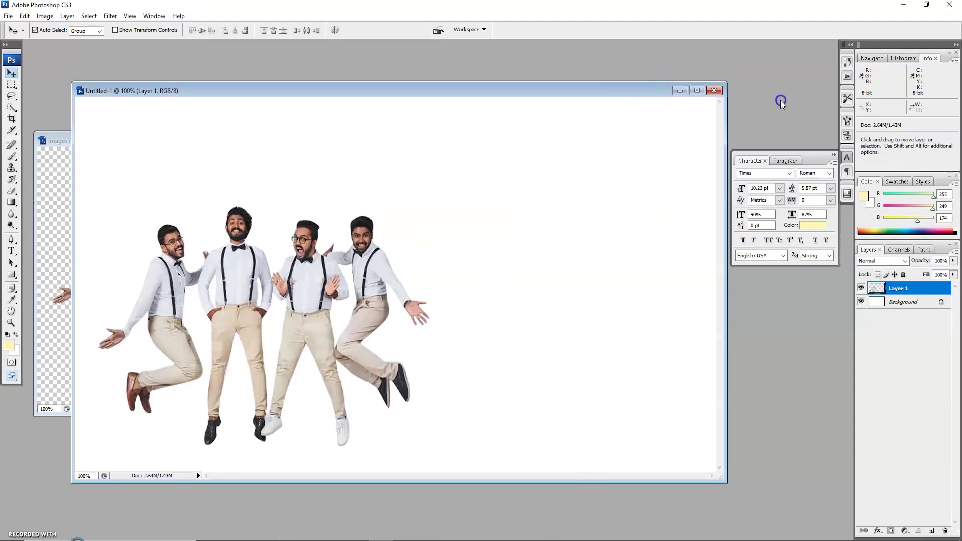
click(179, 145)
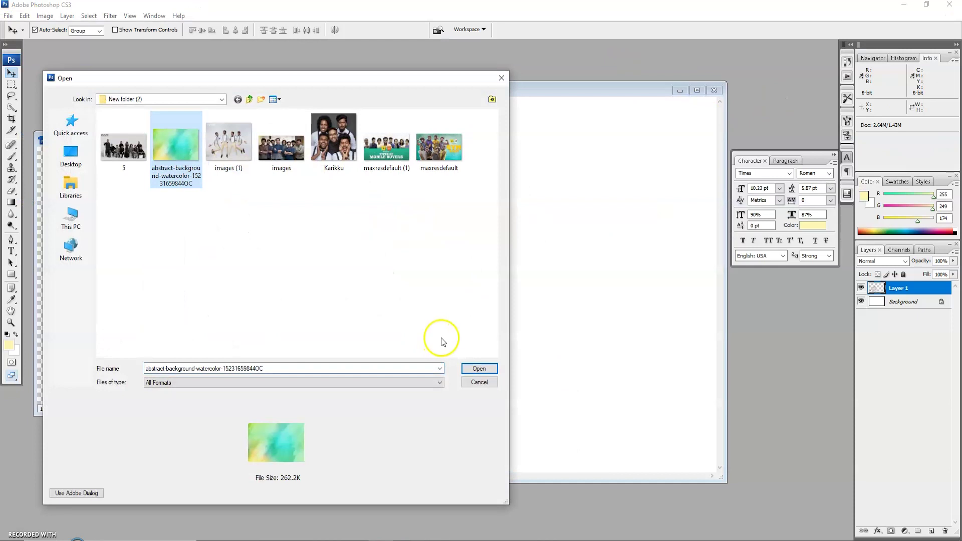
click(479, 369)
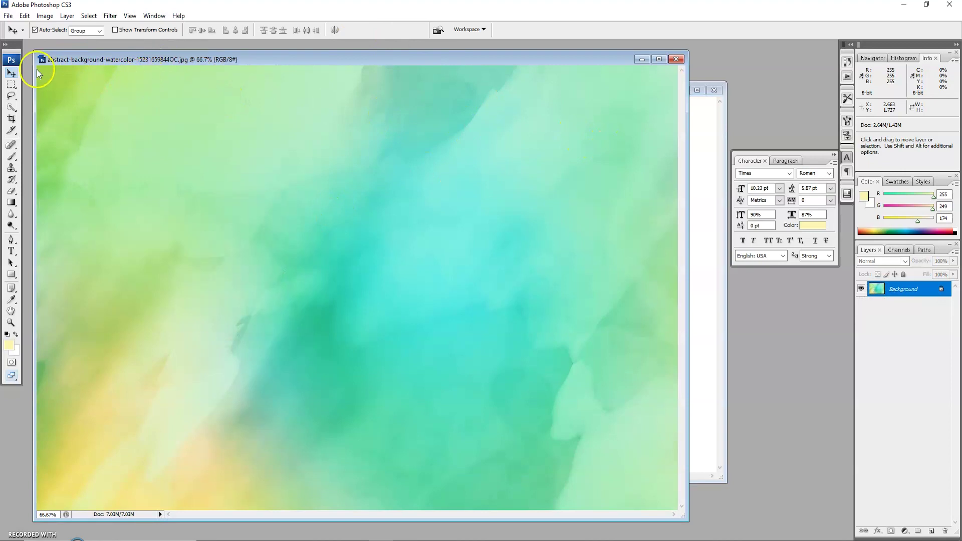
drag(172, 62, 707, 149)
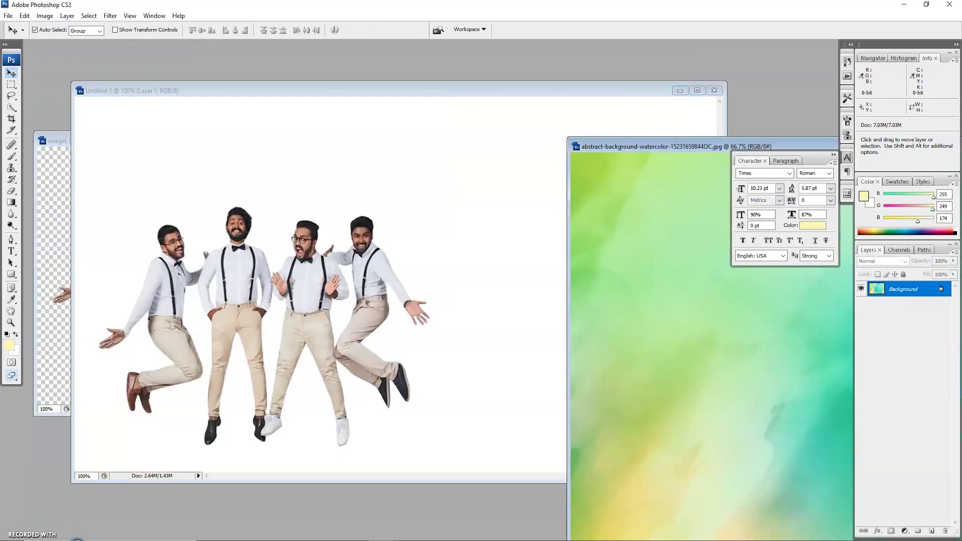
drag(732, 333, 361, 191)
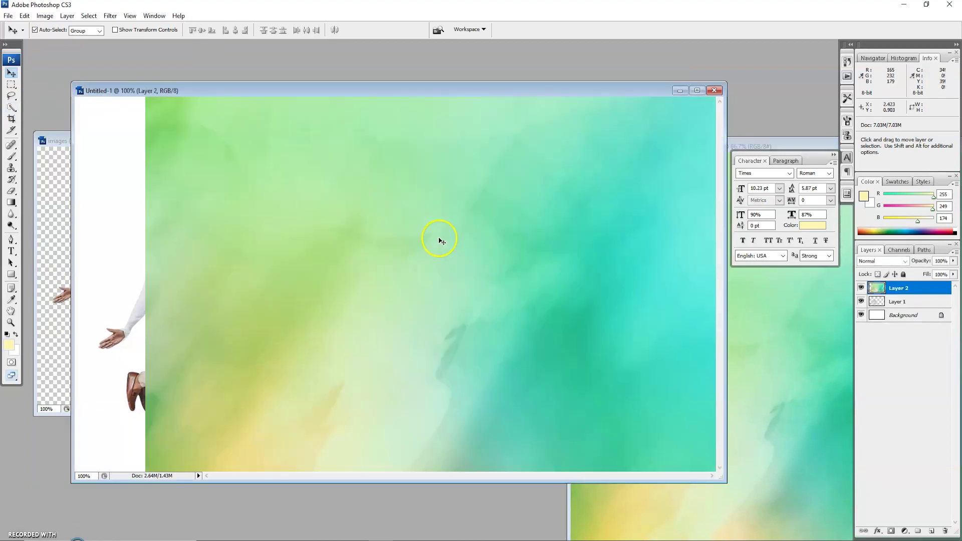
Reposition the watercolor background in Untitled-1 so that it covers the whole canvas
drag(506, 255, 485, 257)
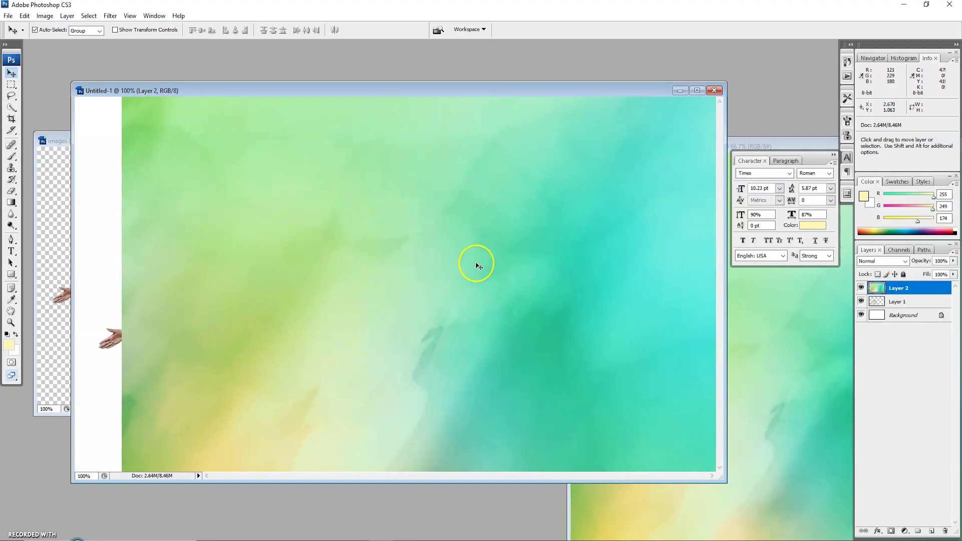
key(ctrl+minus)
key(ctrl+minus)
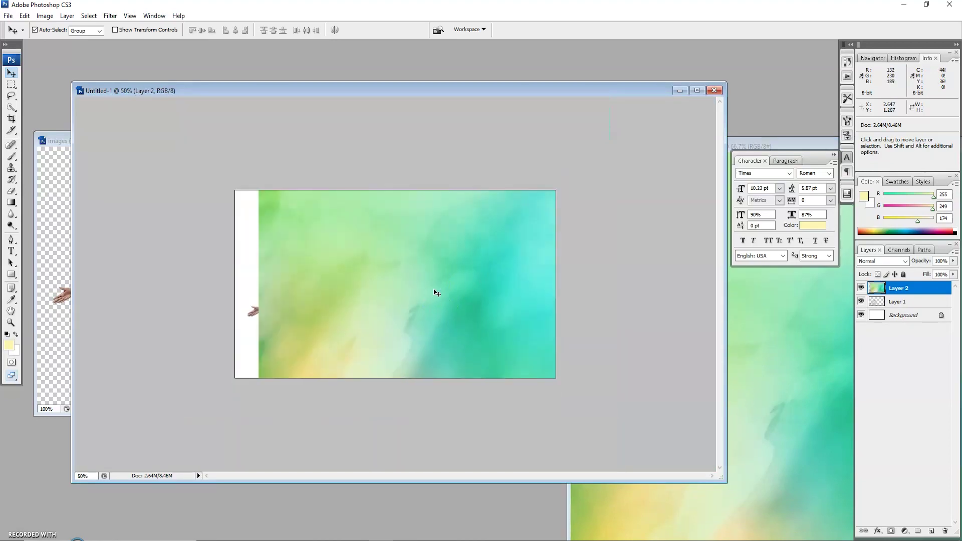
key(ctrl+t)
drag(519, 221, 431, 208)
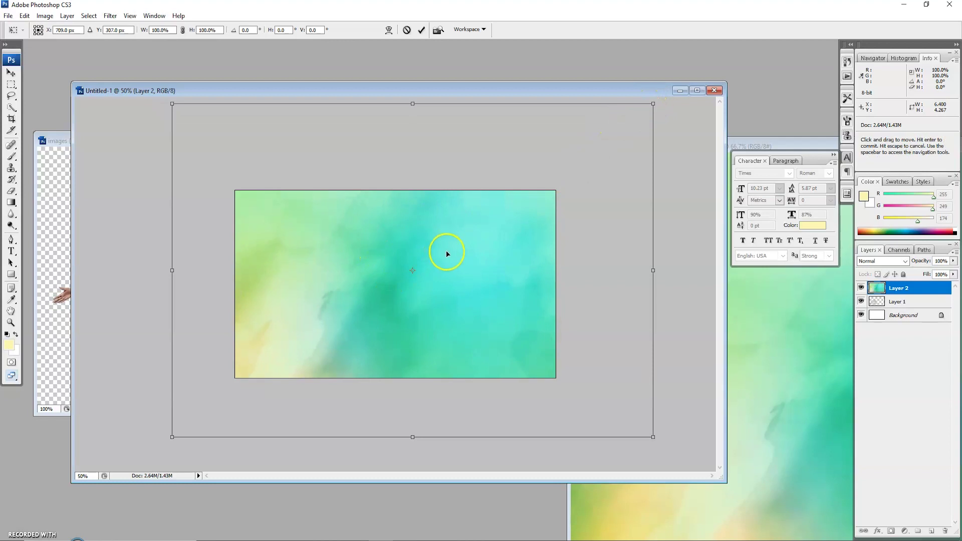
key(Return)
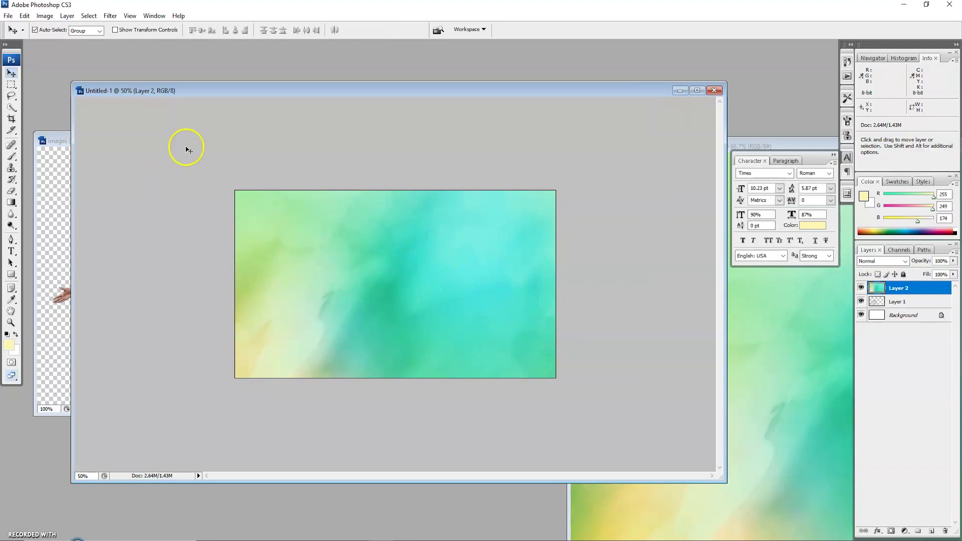
key(ctrl+plus)
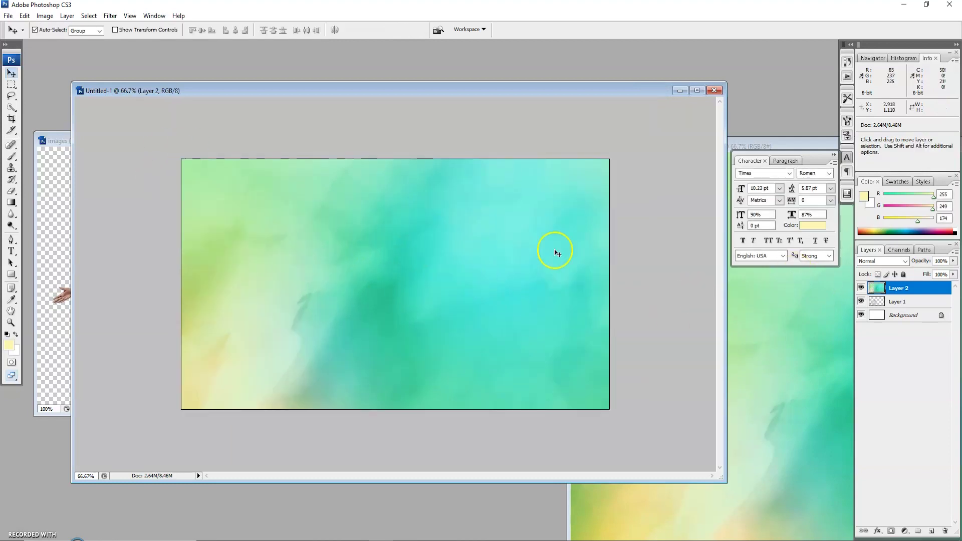
drag(403, 284, 415, 317)
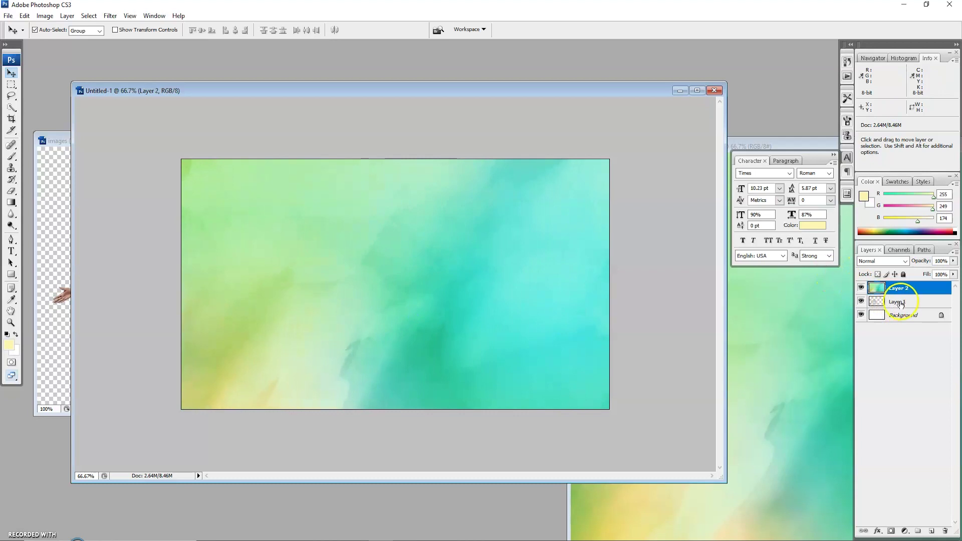
Bring the men's layer, Layer 1, in front of the watercolor background and nudge the men slightly
click(902, 303)
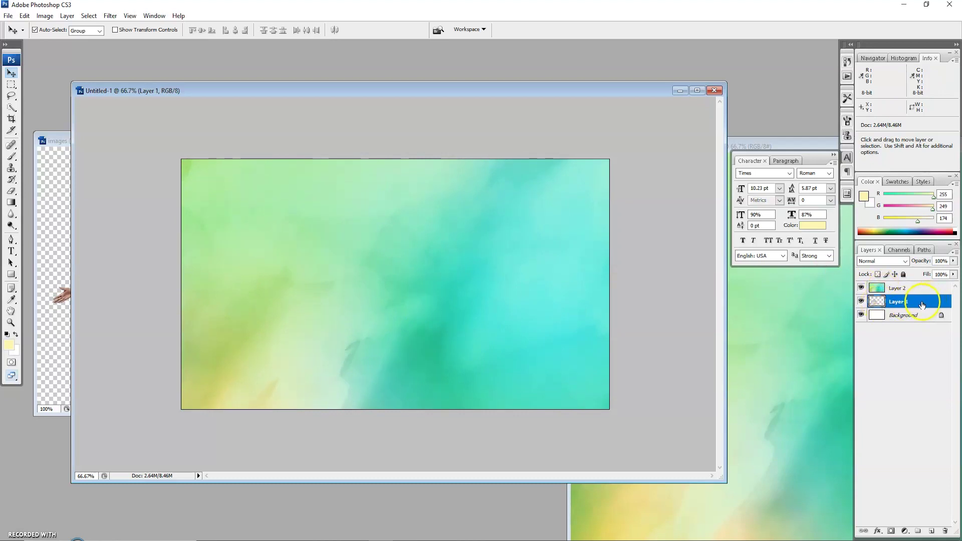
right_click(924, 304)
mouse_move(919, 285)
mouse_down()
mouse_move(908, 302)
mouse_move(924, 296)
mouse_up()
key(shift)
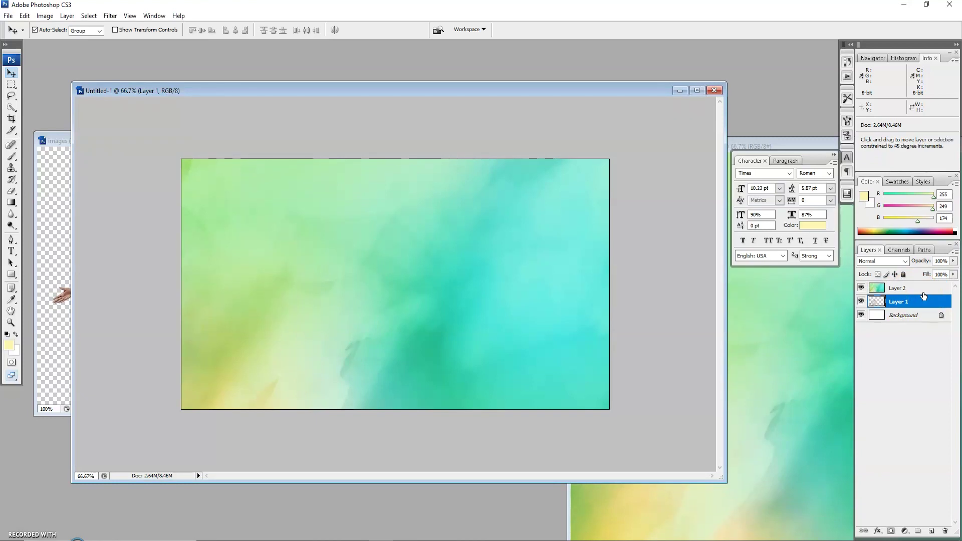
key(ctrl+bracketright)
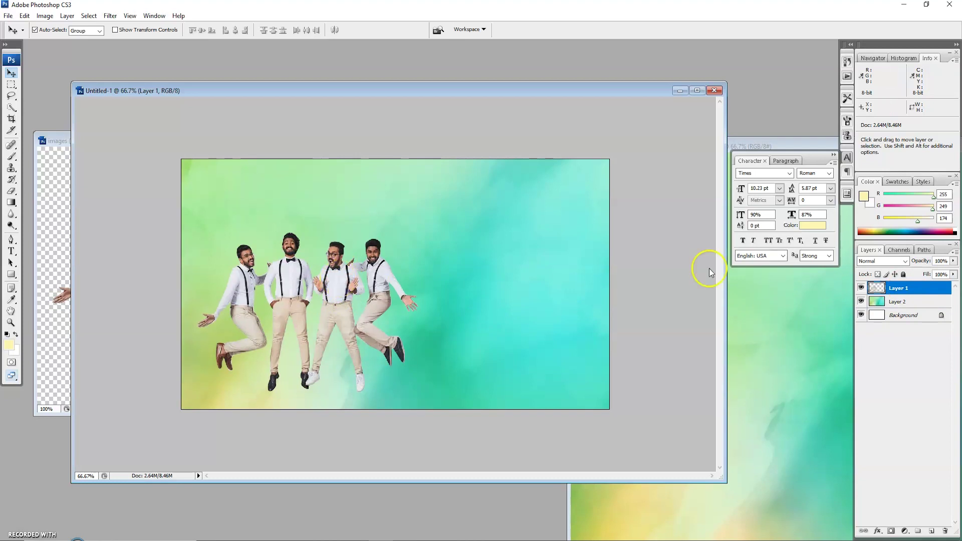
click(336, 281)
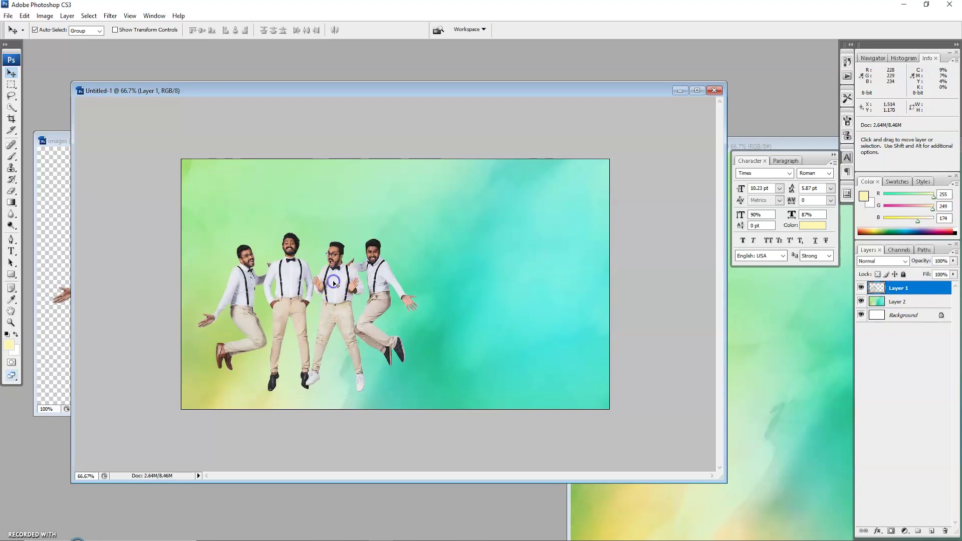
key(ctrl+0)
key(ctrl+minus)
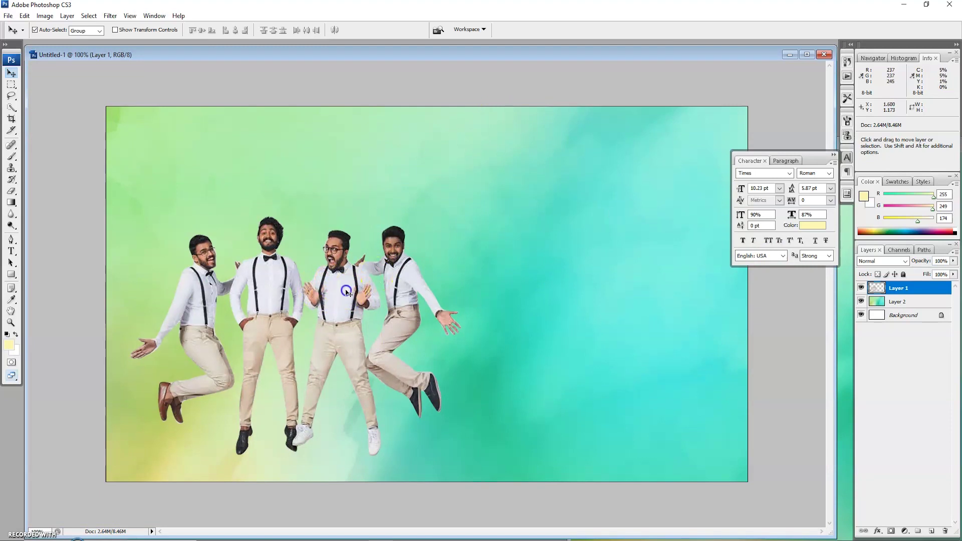
drag(345, 289, 347, 291)
Switch to New folder (2) in File Explorer and examine the maxresdefault and maxresdefault (1) reference posters, then return to Photoshop
click(347, 535)
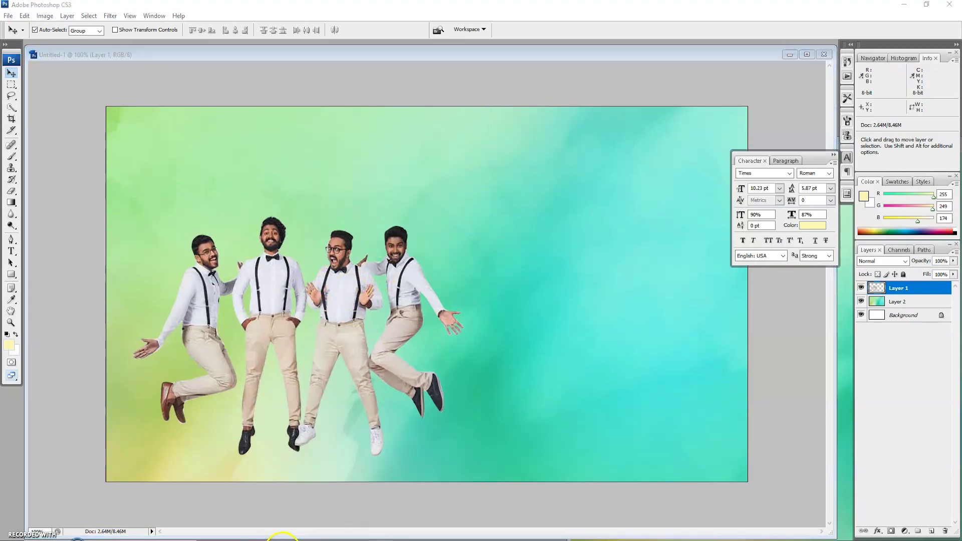
click(247, 525)
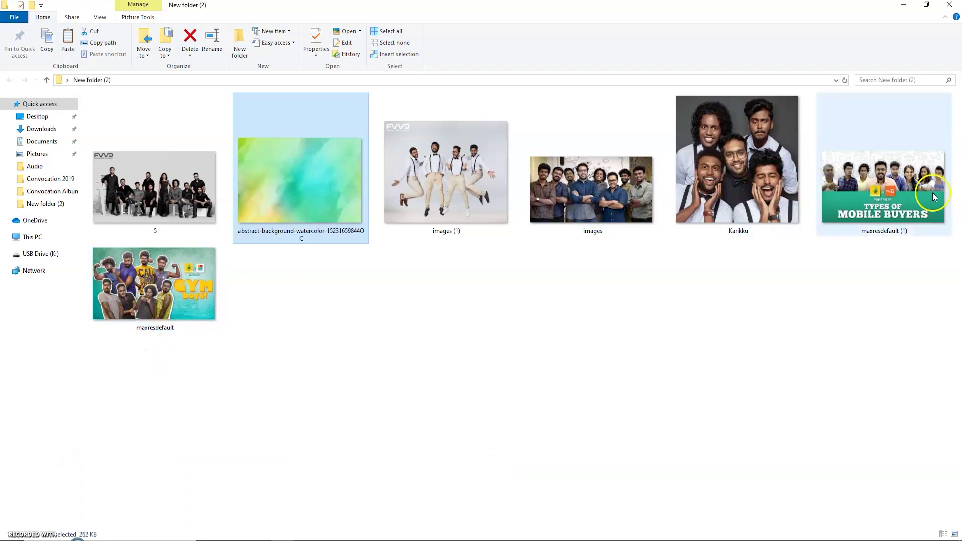
double_click(149, 317)
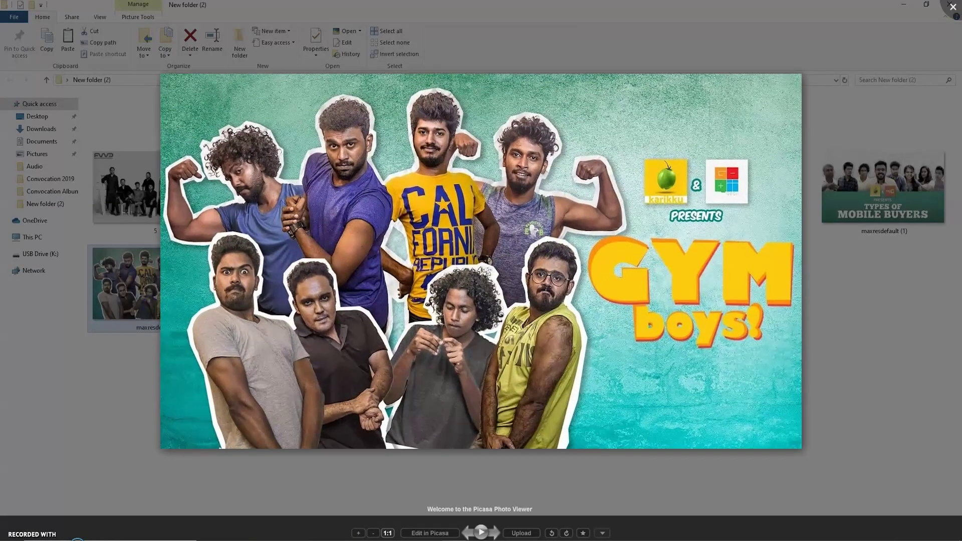
click(953, 7)
double_click(884, 189)
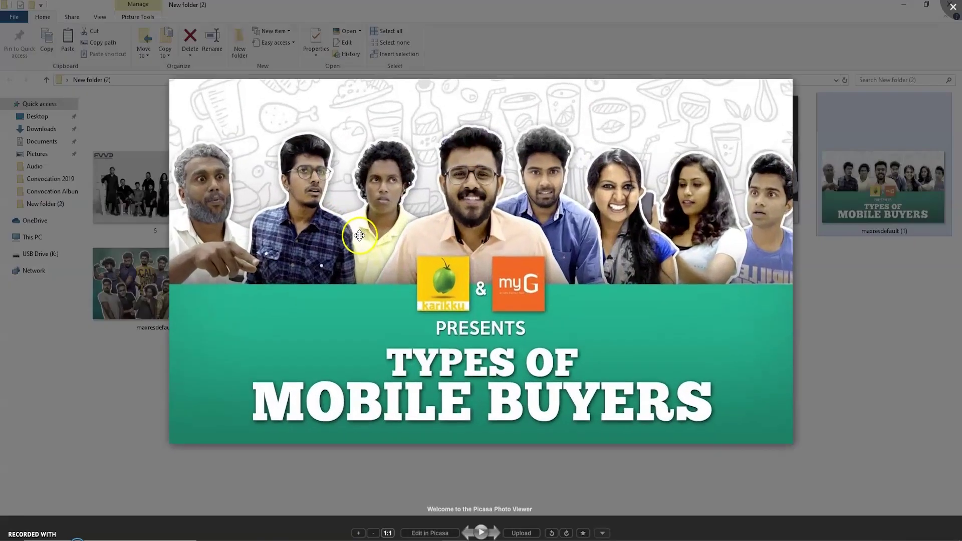
key(Escape)
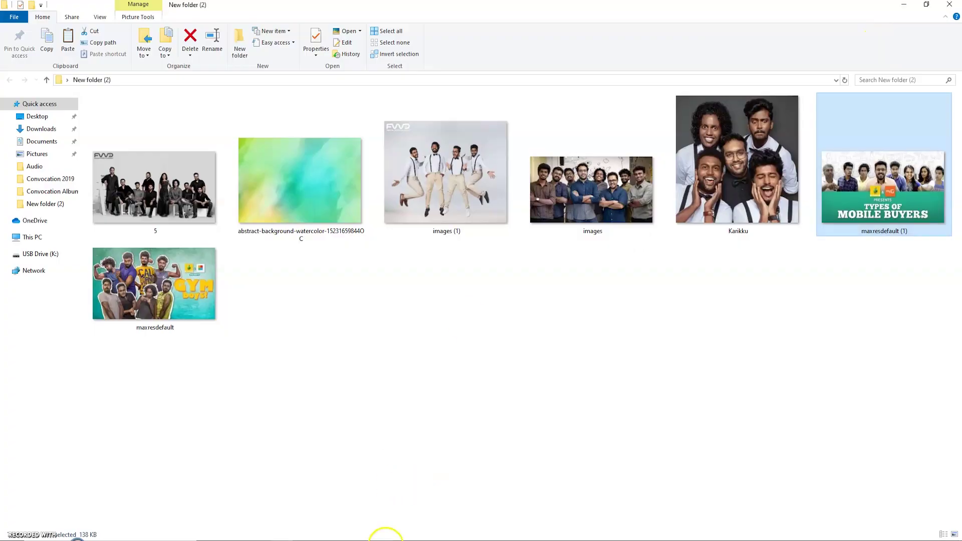
click(384, 540)
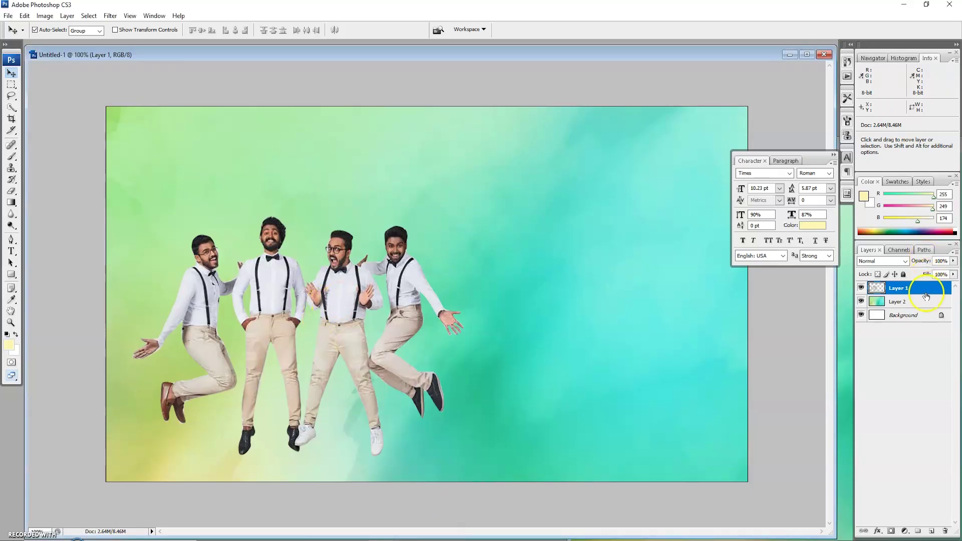
Try a Stroke layer style on the men's layer, Layer 1, and show its settings
click(325, 292)
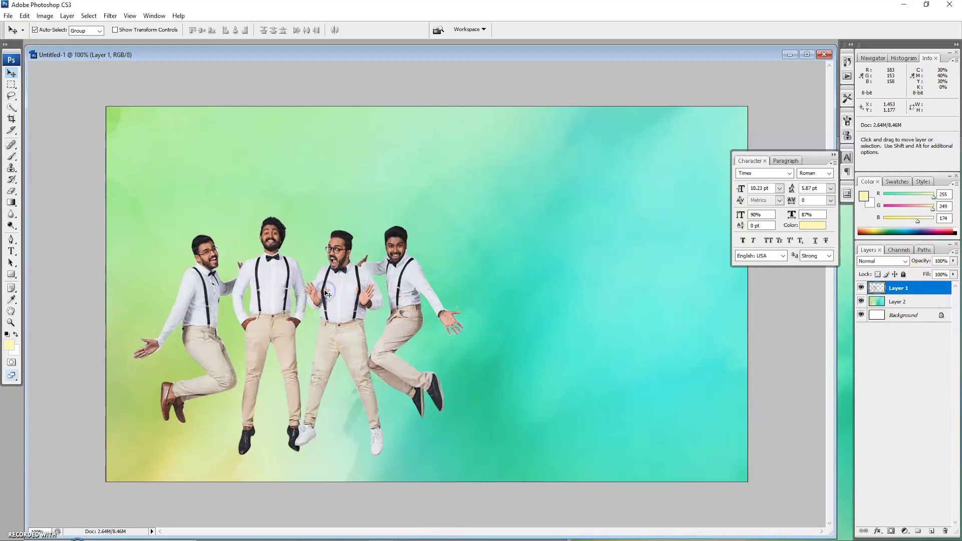
click(891, 295)
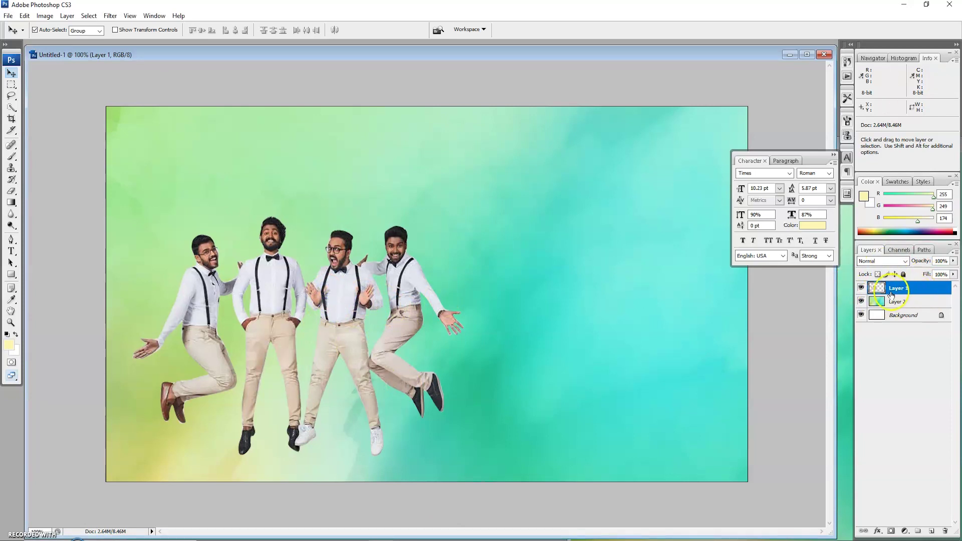
double_click(937, 291)
drag(726, 129, 615, 125)
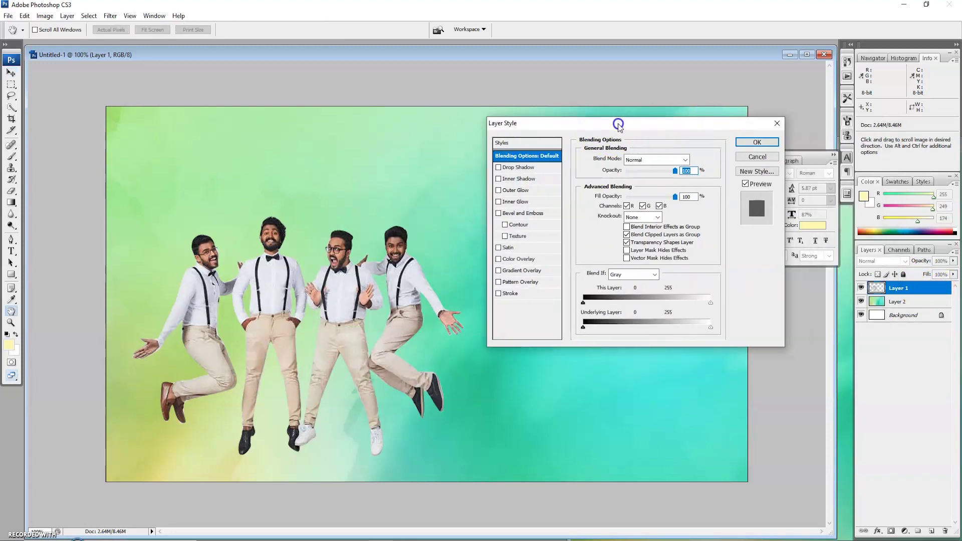
click(499, 295)
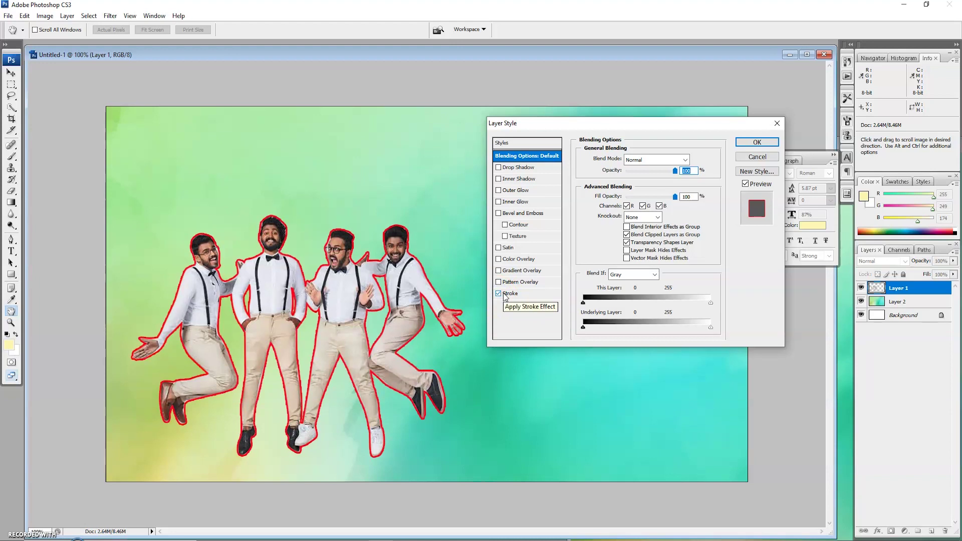
click(509, 297)
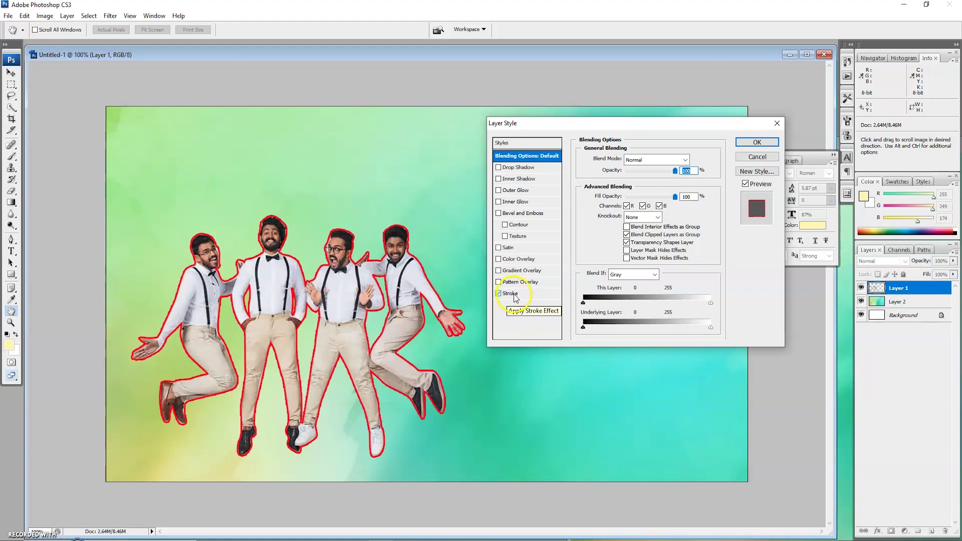
click(514, 295)
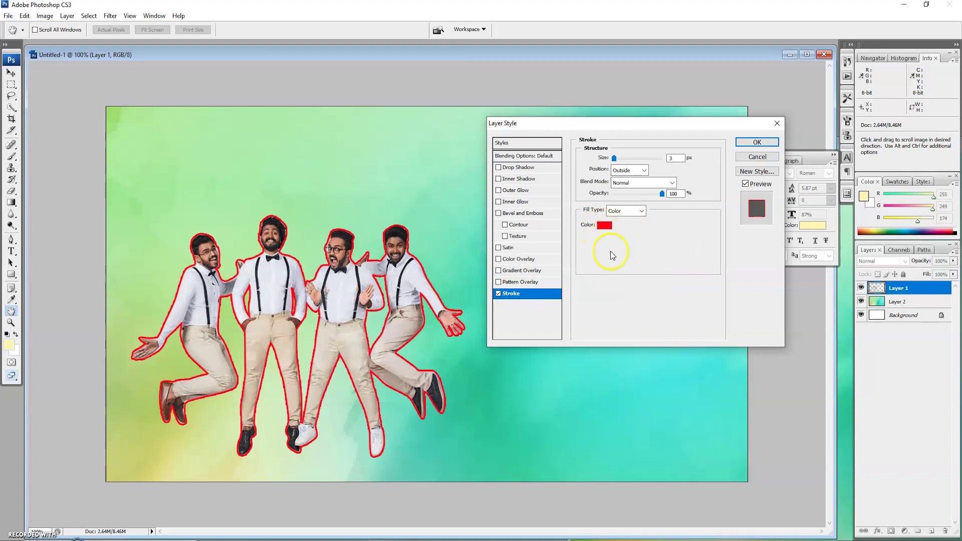
Try white (ffffff) as the stroke color around the men
click(604, 227)
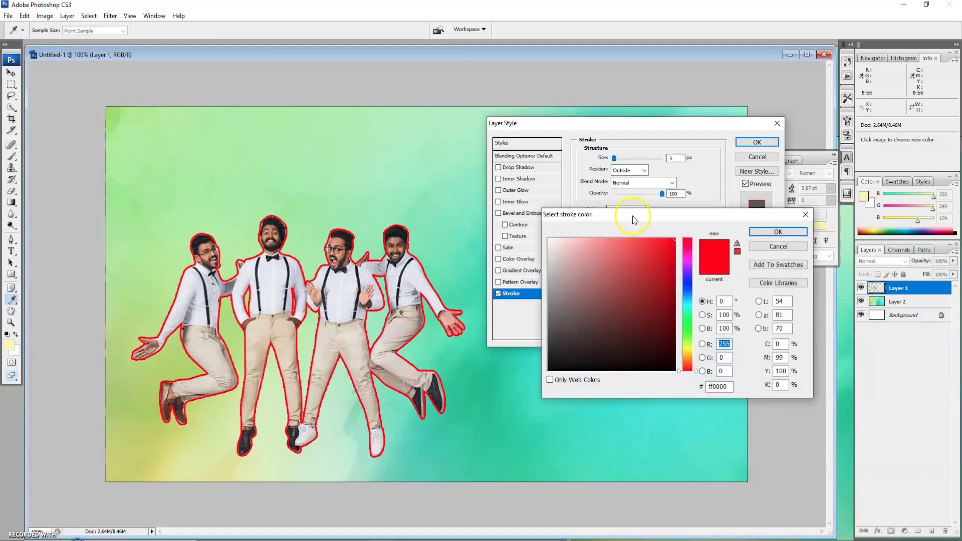
drag(632, 215, 591, 252)
mouse_move(537, 346)
mouse_down()
mouse_move(509, 278)
mouse_move(521, 286)
mouse_move(475, 254)
mouse_up()
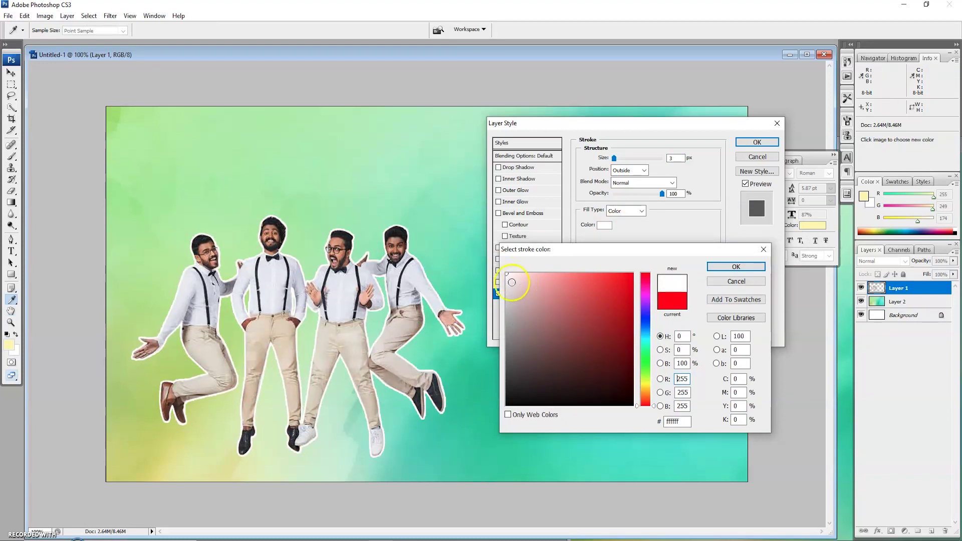
click(737, 266)
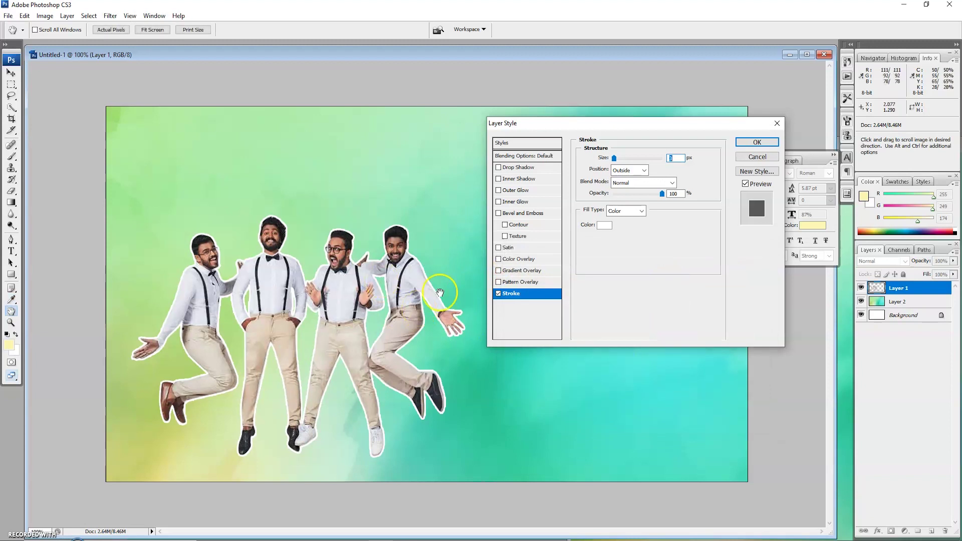
Try a wider white stroke around the men, and discard the layer style changes
drag(627, 124, 627, 144)
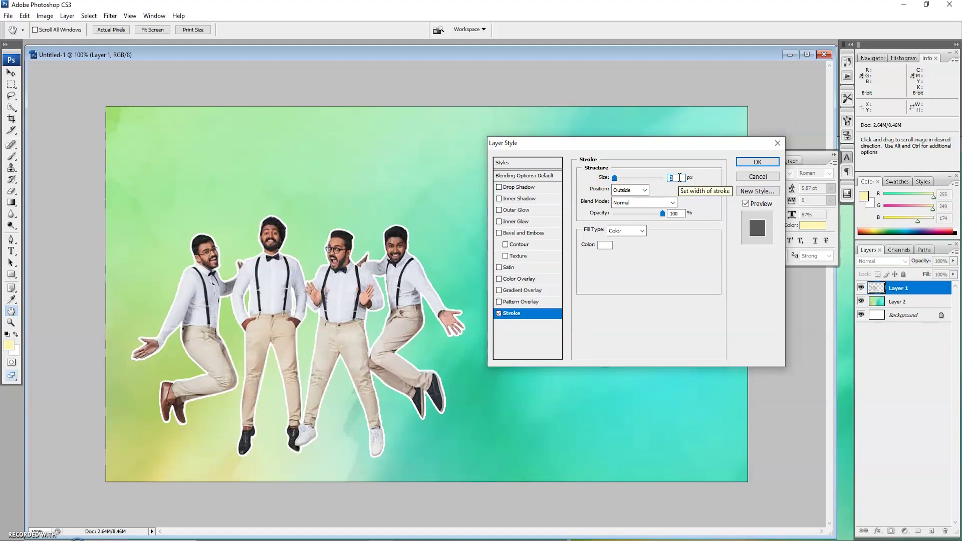
drag(615, 179, 619, 180)
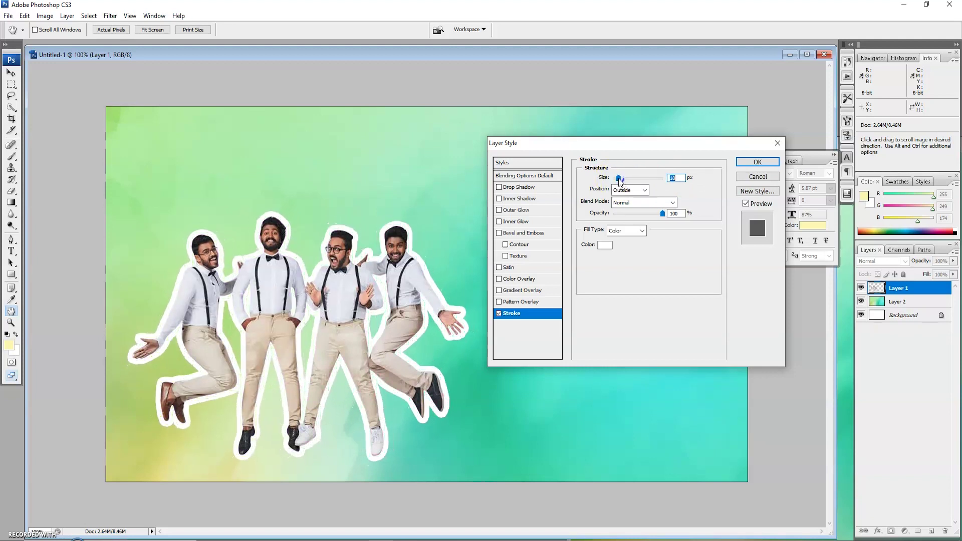
click(730, 186)
click(747, 183)
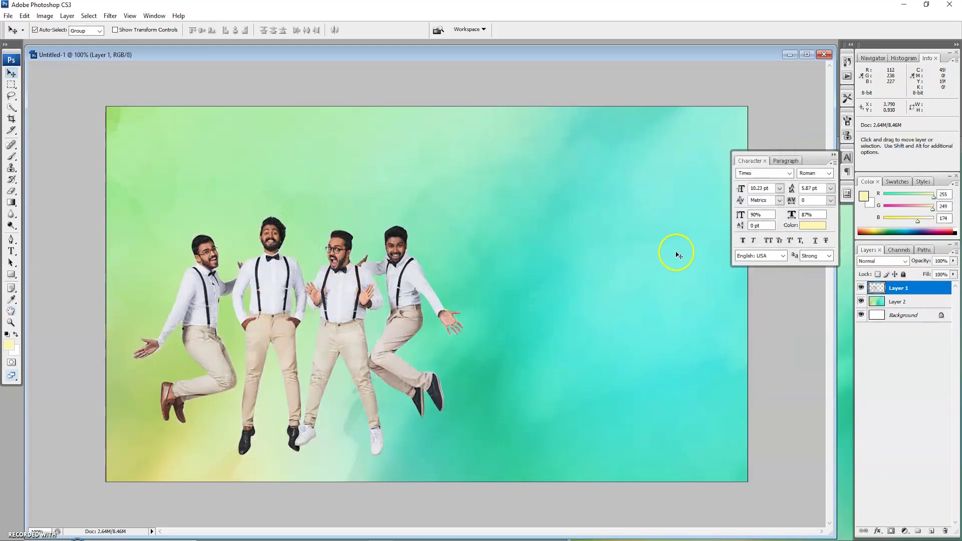
Load the outline of the men on Layer 1 as a selection
click(896, 306)
click(876, 289)
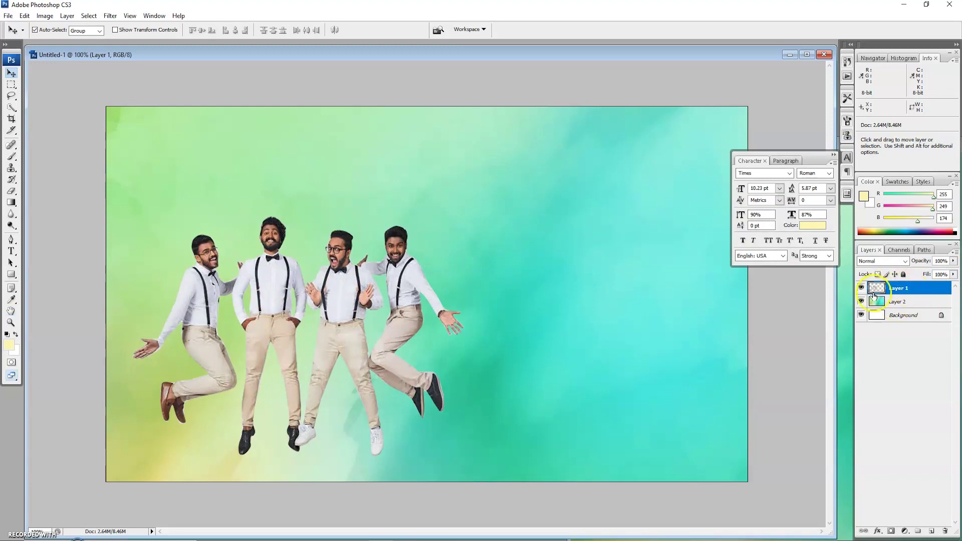
ctrl+click(876, 289)
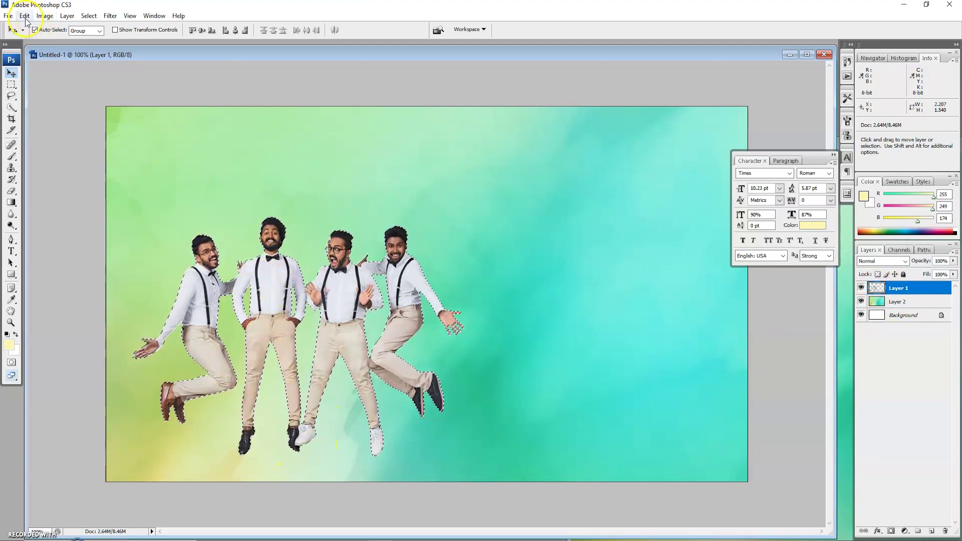
Start a Stroke on the men's selection and set its color to white (ffffff)
click(24, 16)
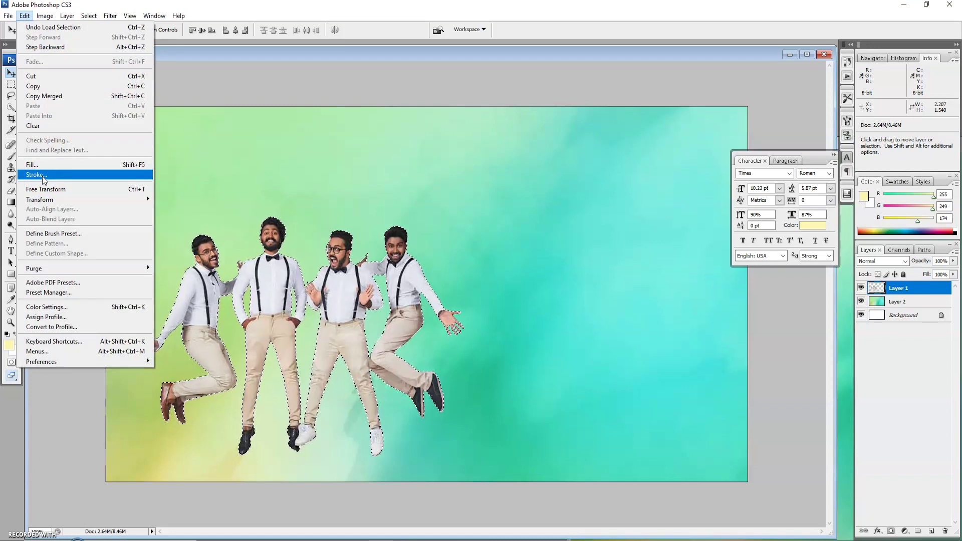
click(41, 176)
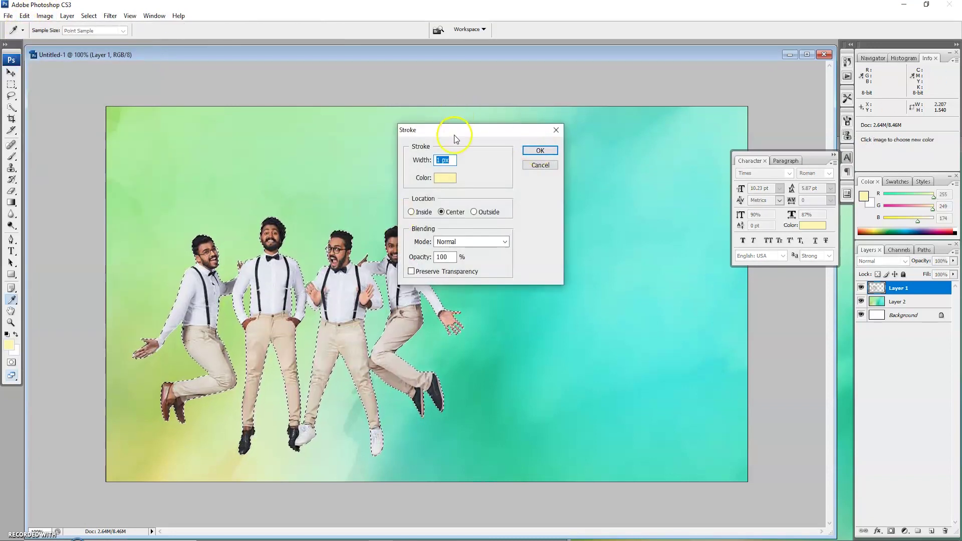
drag(456, 134, 605, 123)
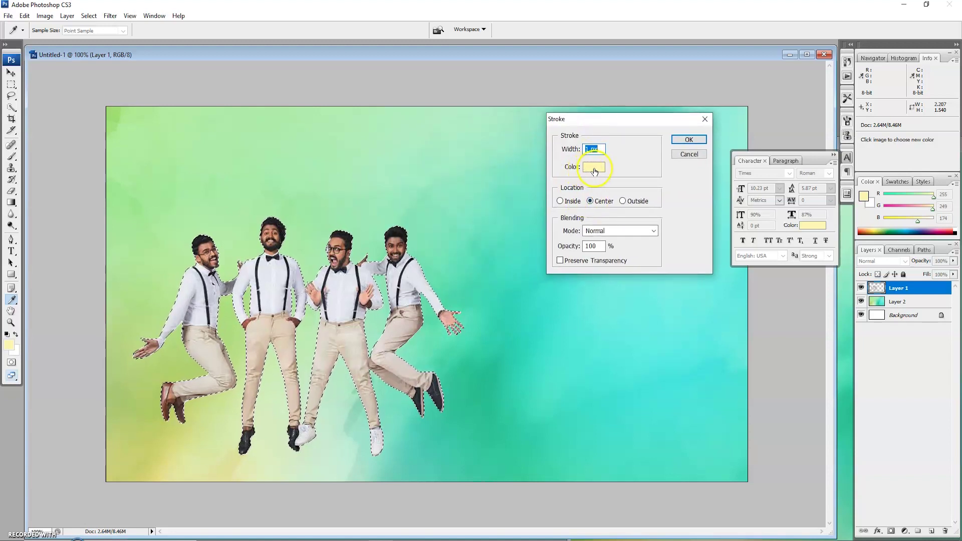
drag(597, 126, 586, 160)
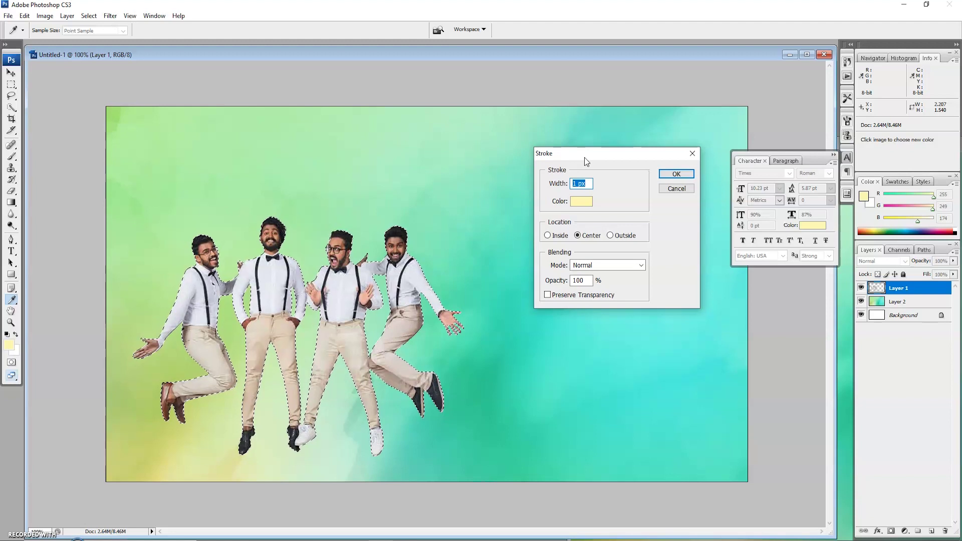
click(582, 203)
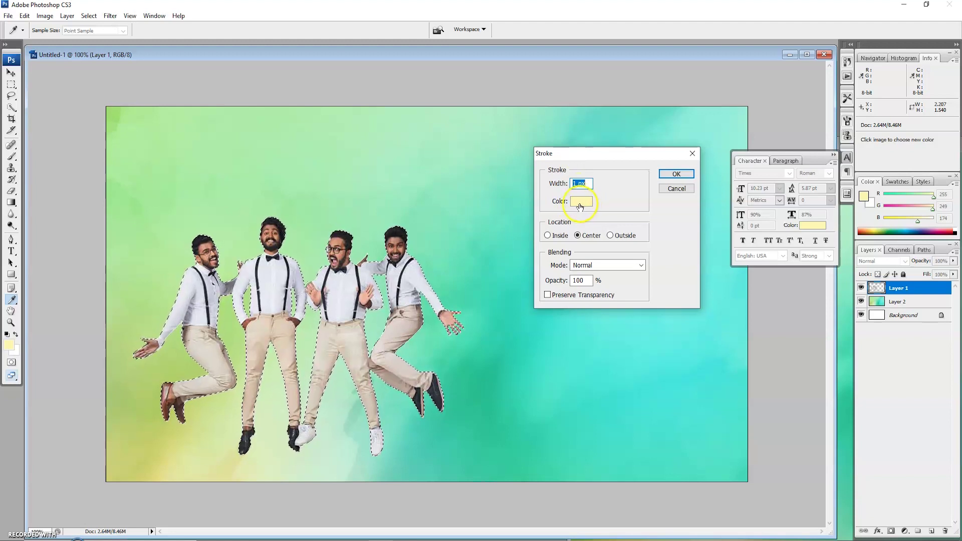
drag(564, 341, 447, 257)
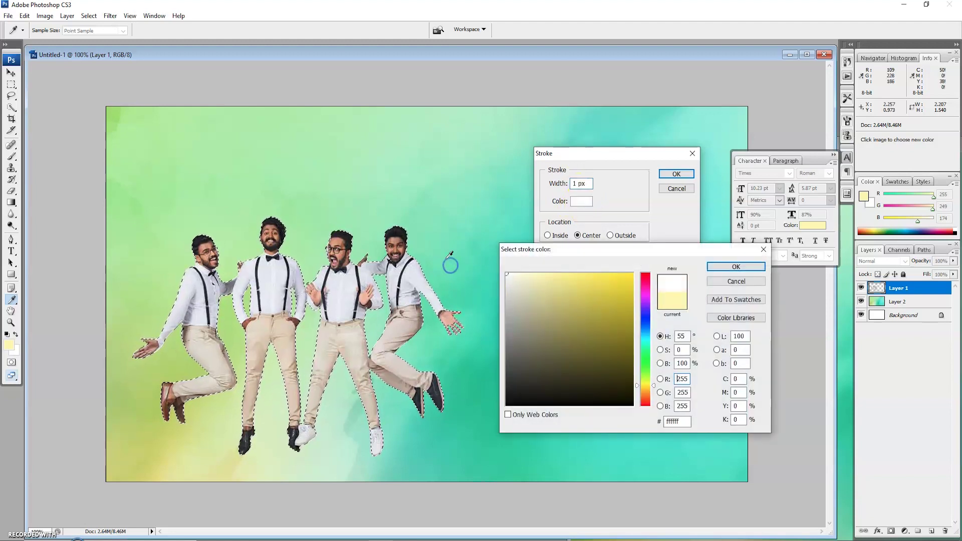
click(717, 267)
Set the stroke width to 10 px, try it centered on the men's outline, and undo the stroke
click(561, 185)
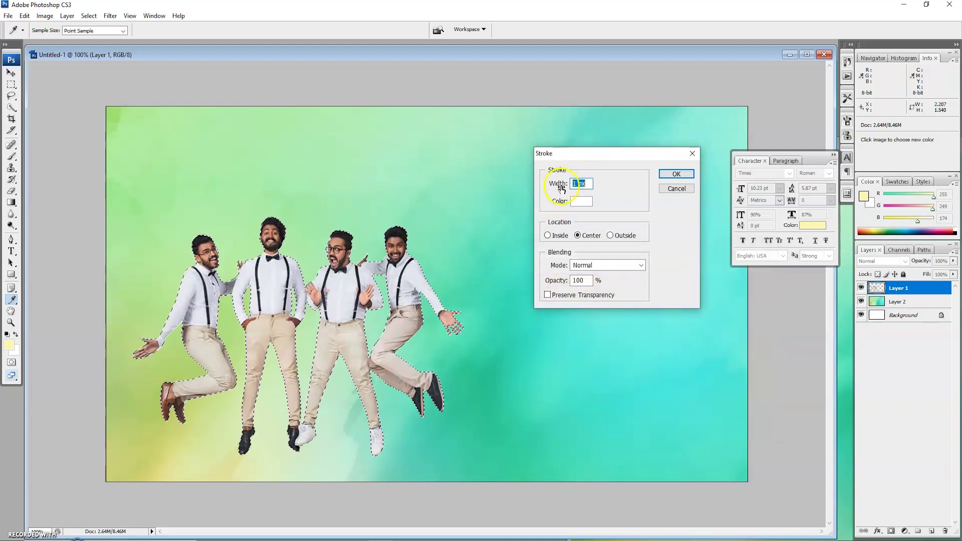
drag(587, 156, 562, 177)
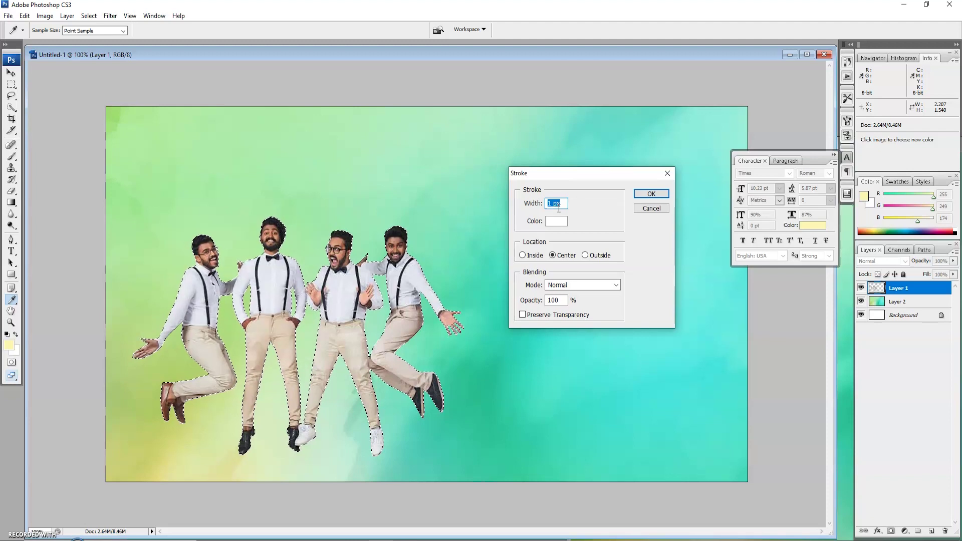
drag(562, 173, 540, 170)
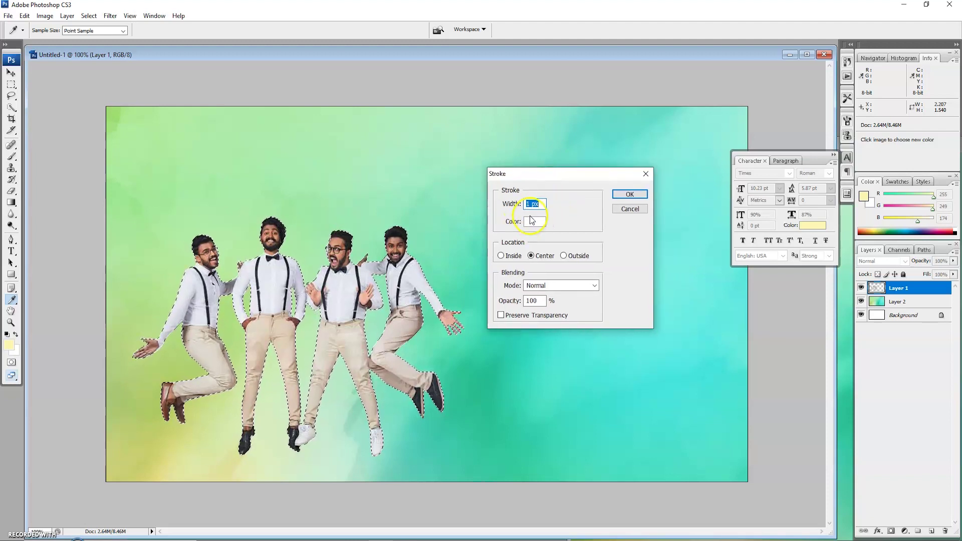
text(10)
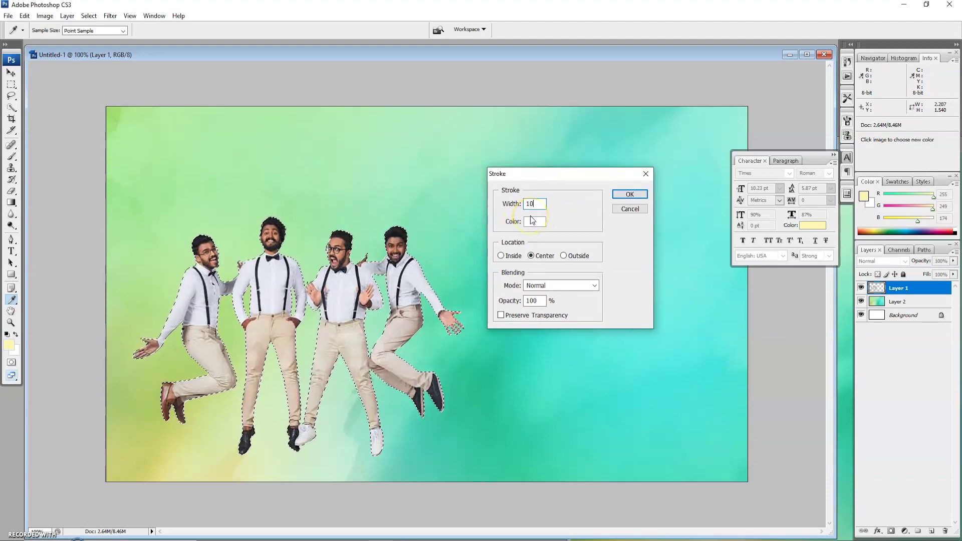
click(629, 195)
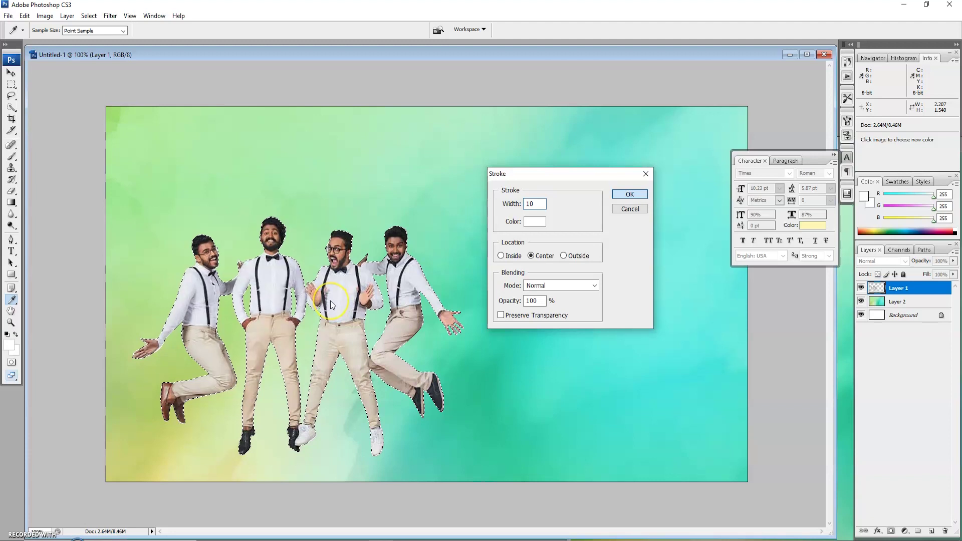
key(Return)
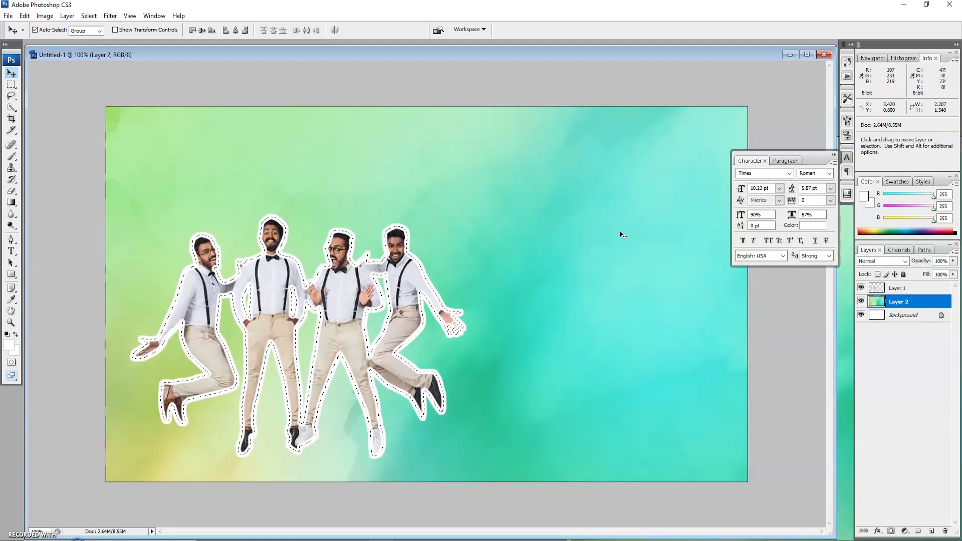
click(302, 244)
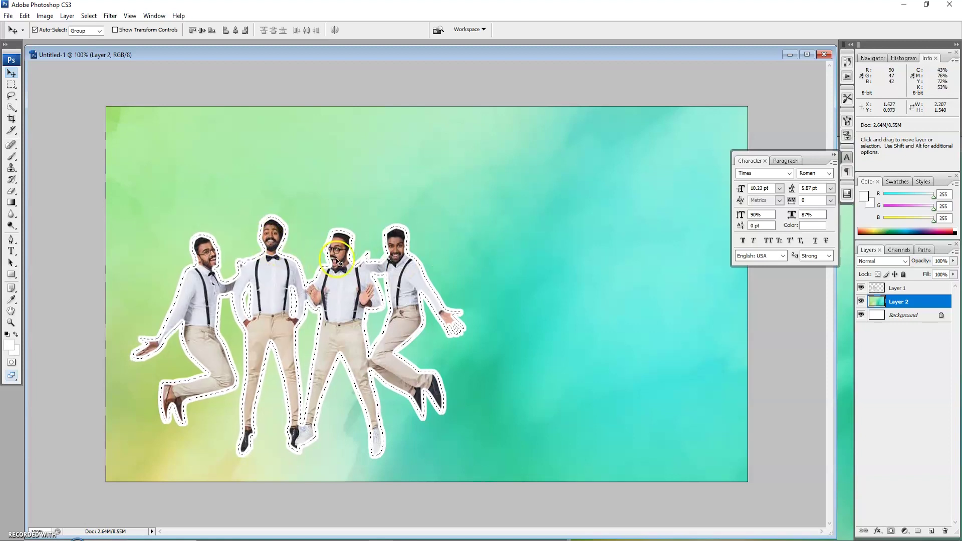
key(alt)
click(394, 251)
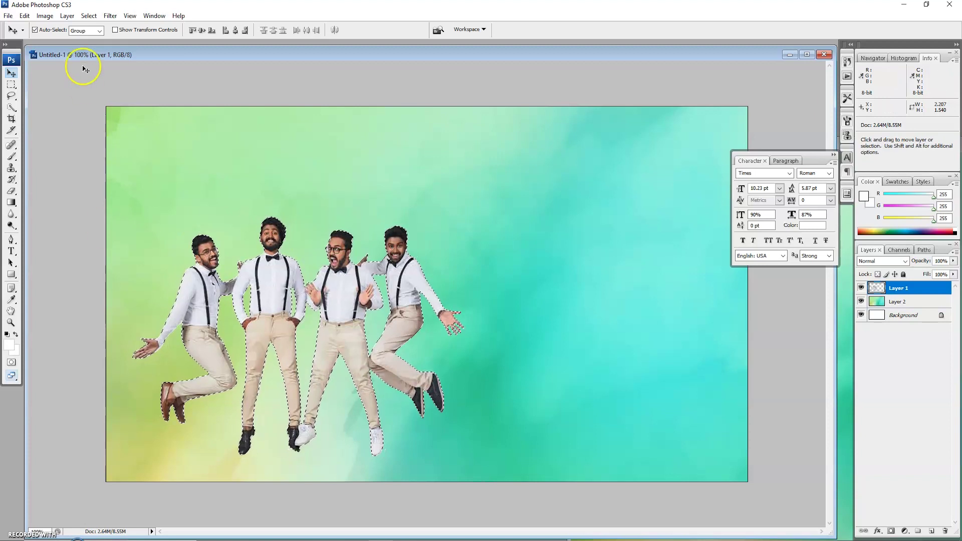
Try the 10 px white stroke with its location set to Outside, and undo the stroke
click(25, 16)
click(37, 174)
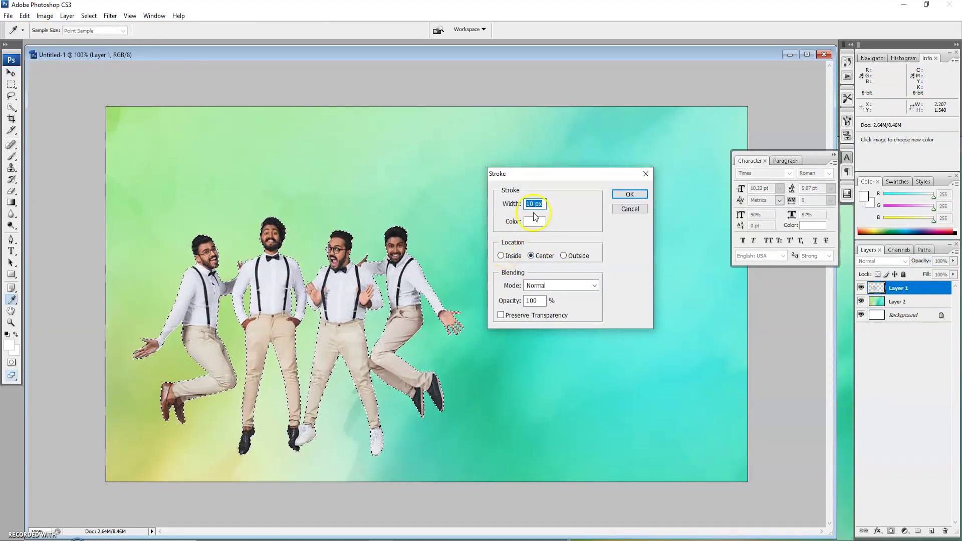
drag(545, 176, 531, 170)
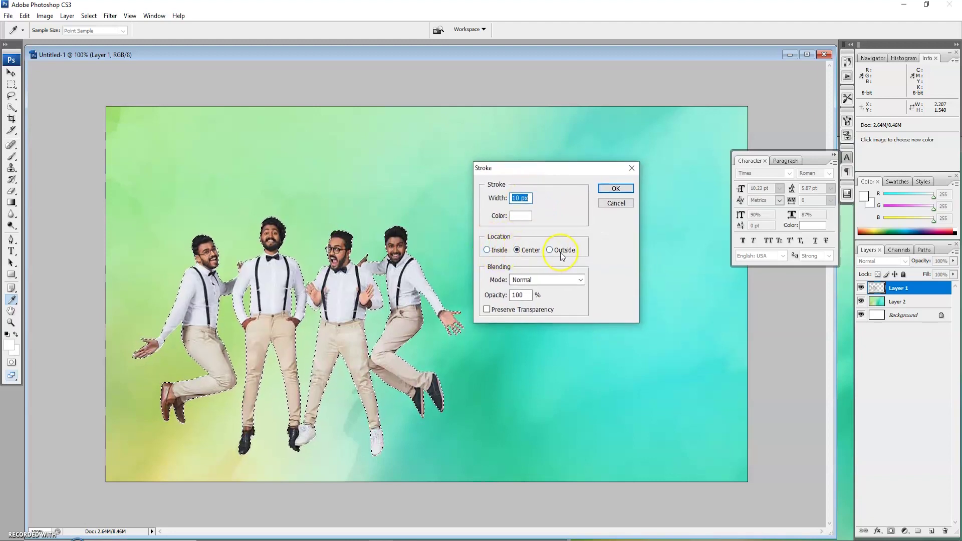
click(519, 250)
click(489, 251)
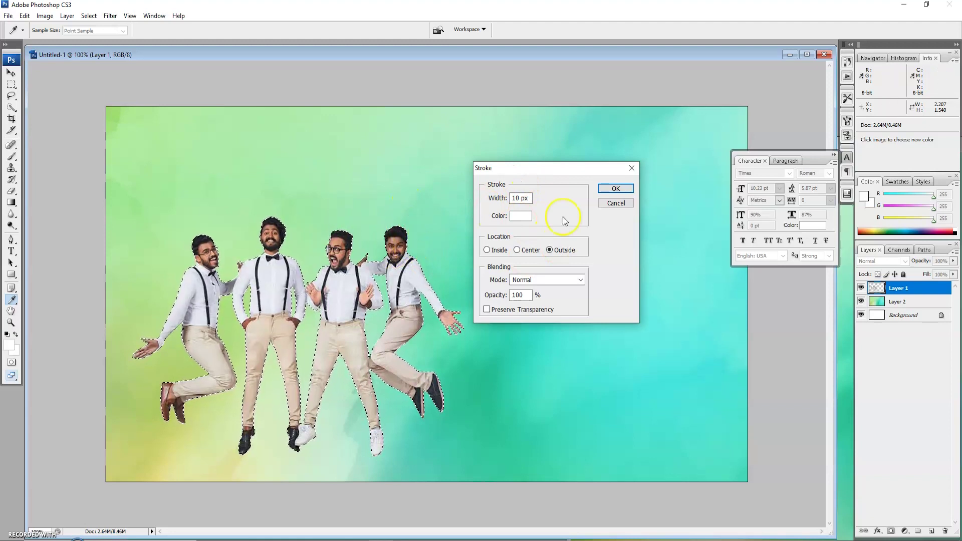
click(616, 189)
key(v)
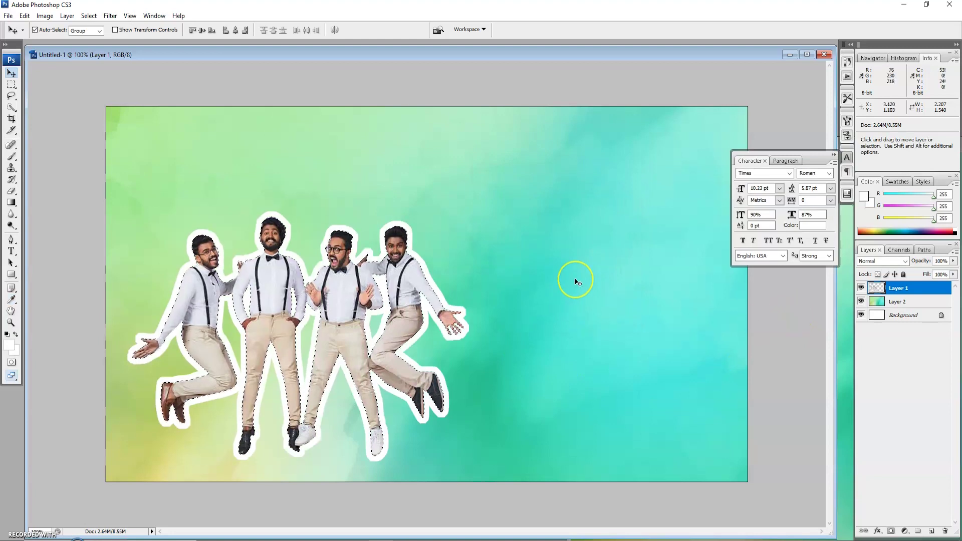
click(581, 290)
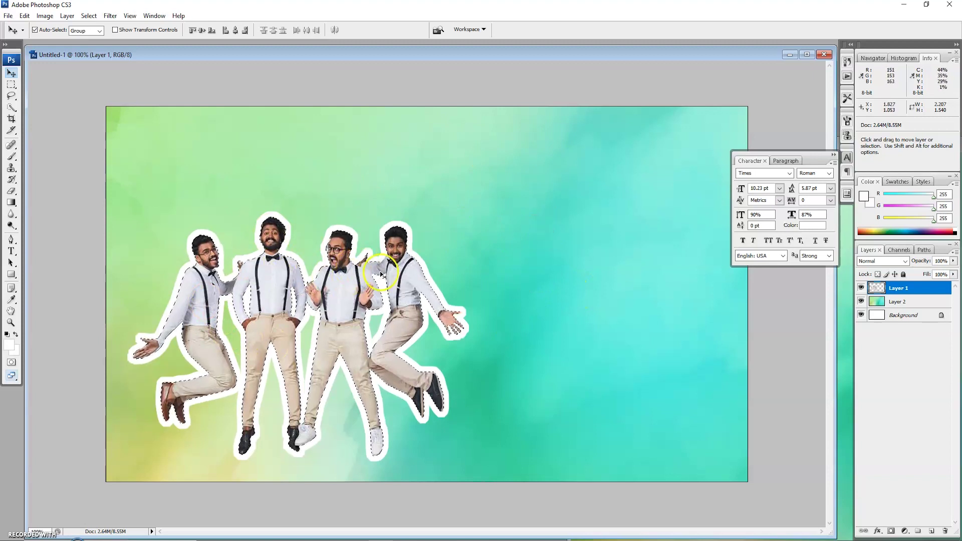
key(alt+ctrl+z)
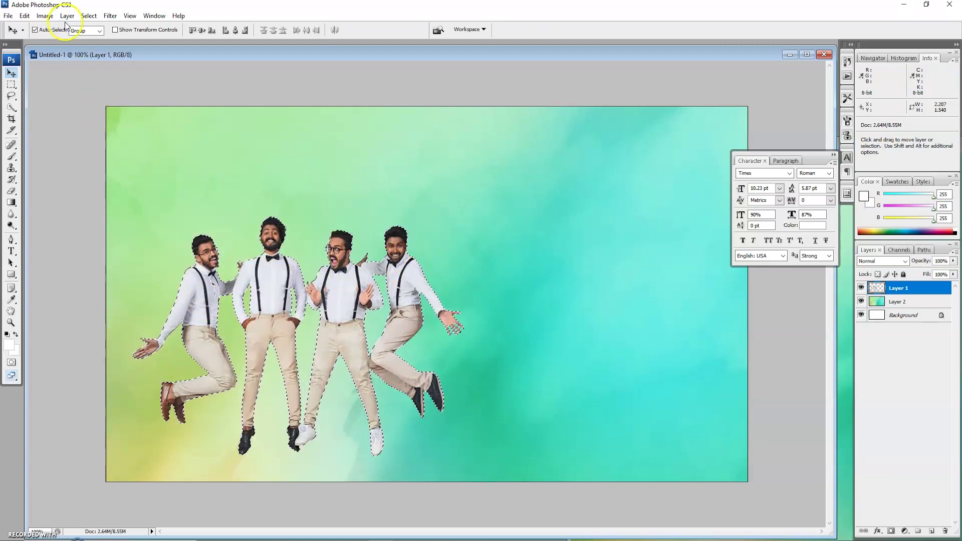
Apply the 10 px white Outside stroke around the men, deselect, and shift them slightly down and left on the canvas
click(24, 16)
click(45, 175)
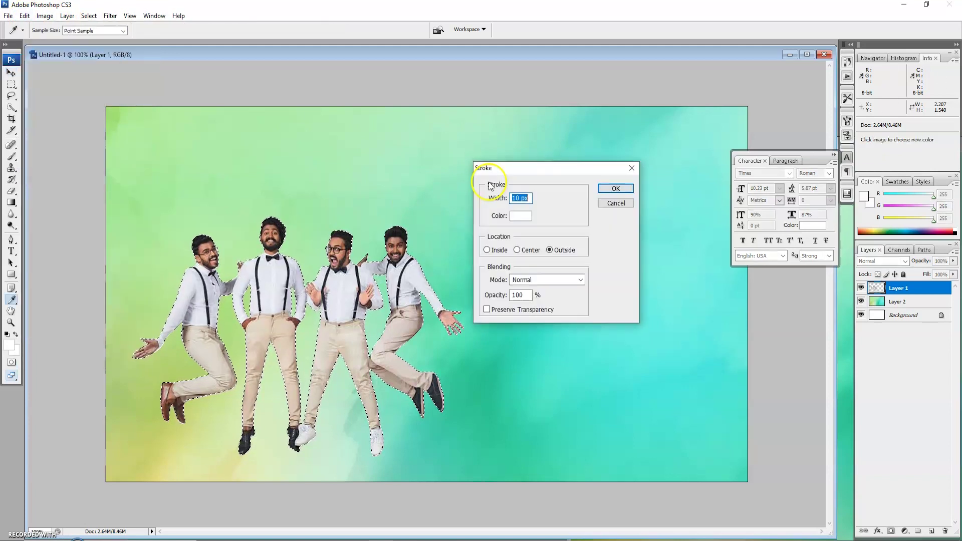
drag(526, 169, 511, 168)
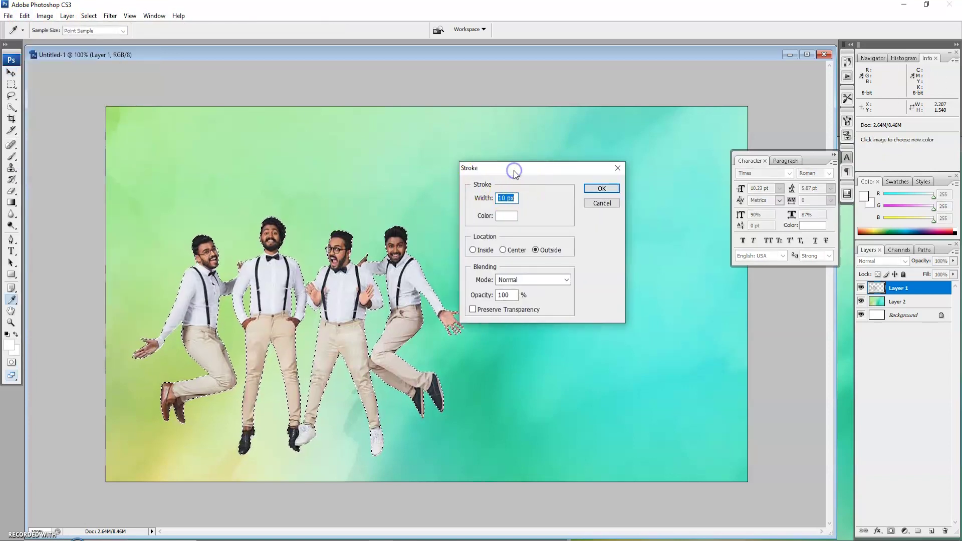
click(601, 189)
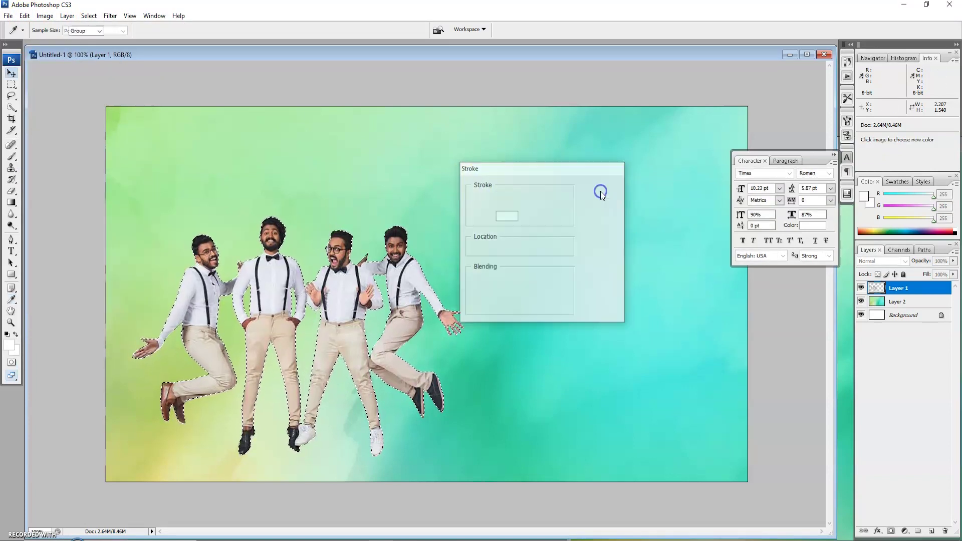
key(v)
click(484, 254)
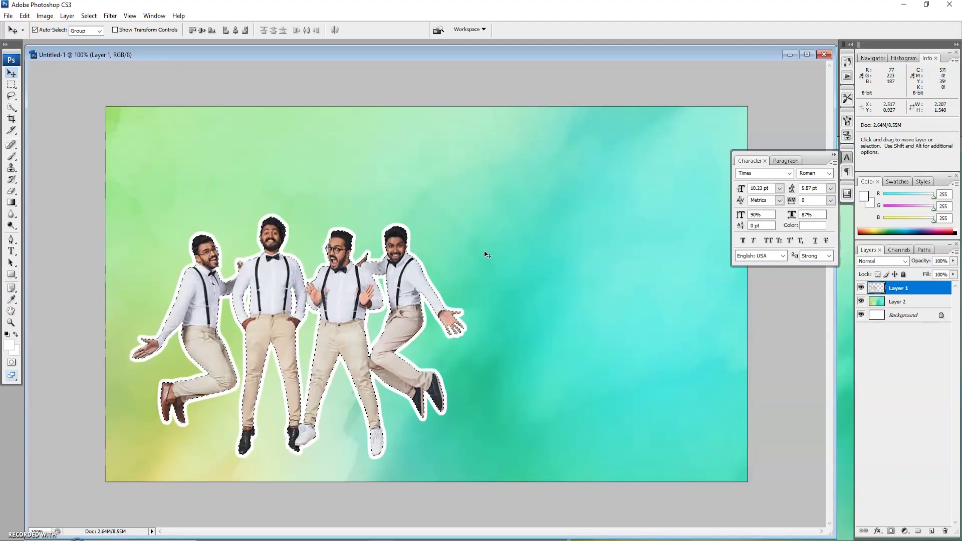
key(ctrl+d)
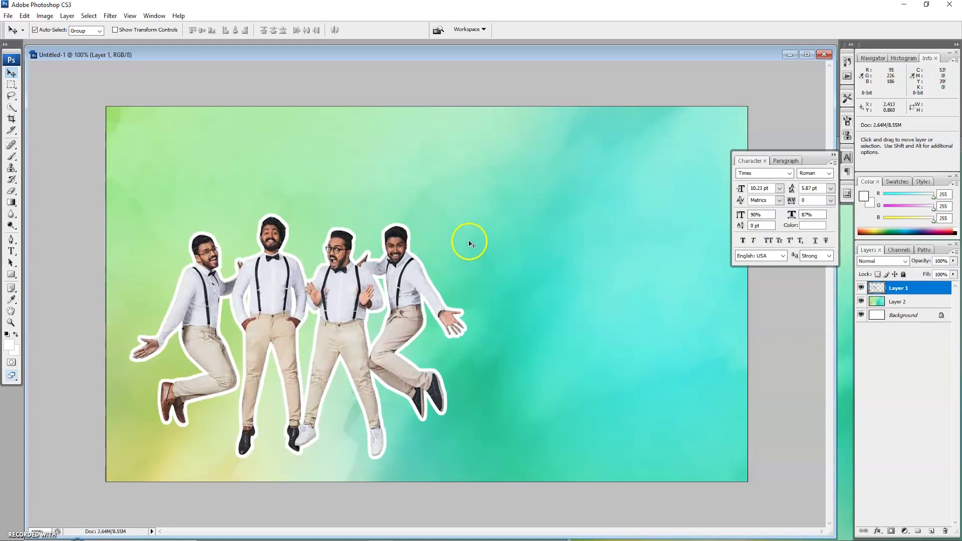
drag(349, 292, 329, 305)
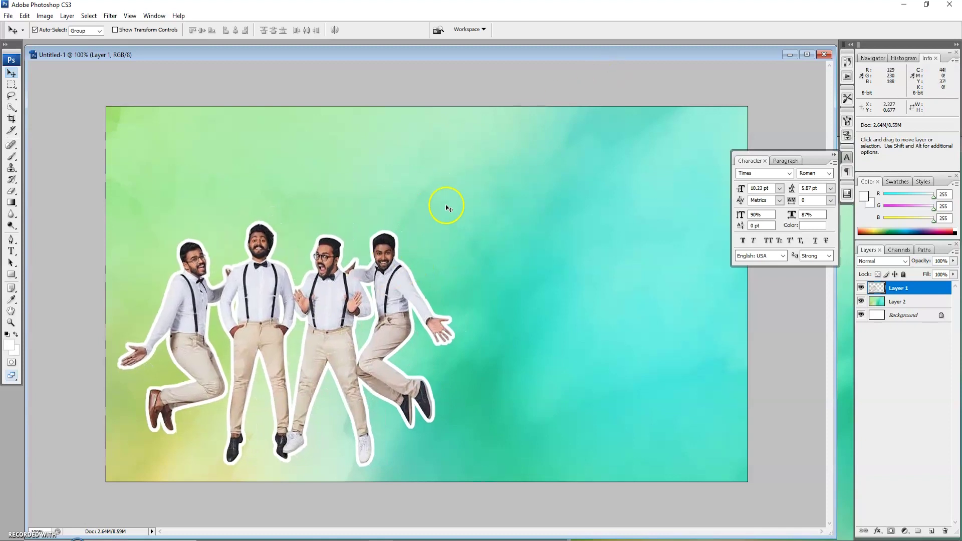
Switch to New folder (2) in File Explorer and examine the logo and title layout of the maxresdefault poster
mouse_move(279, 524)
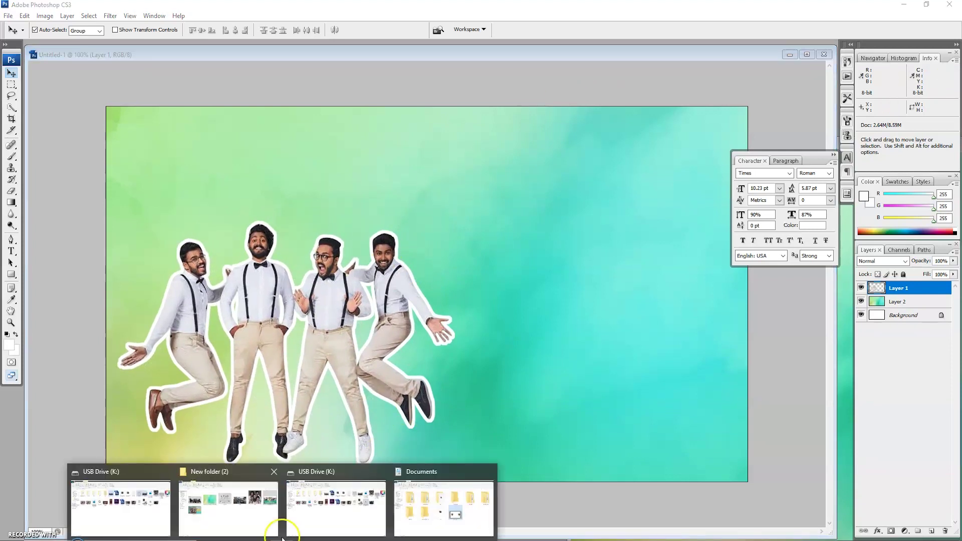
click(228, 516)
double_click(119, 319)
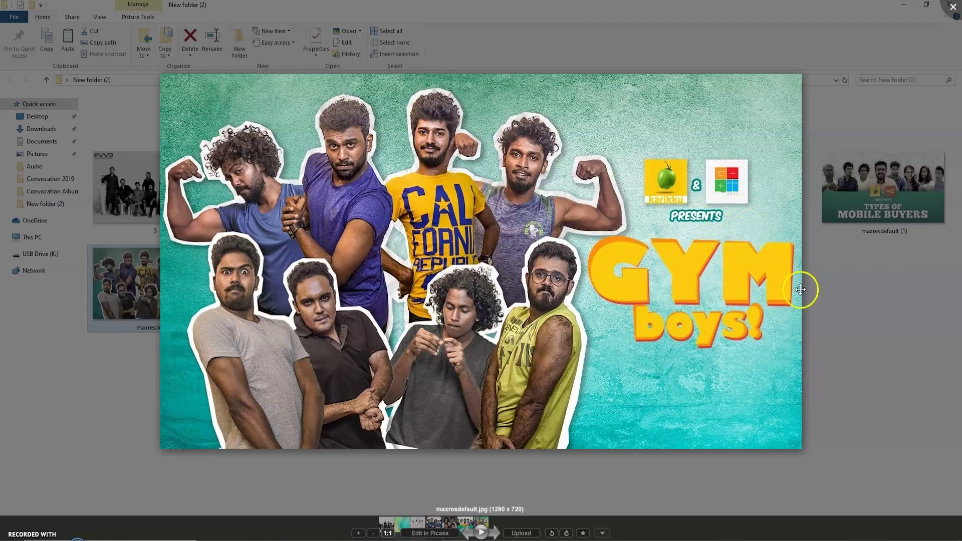
key(Escape)
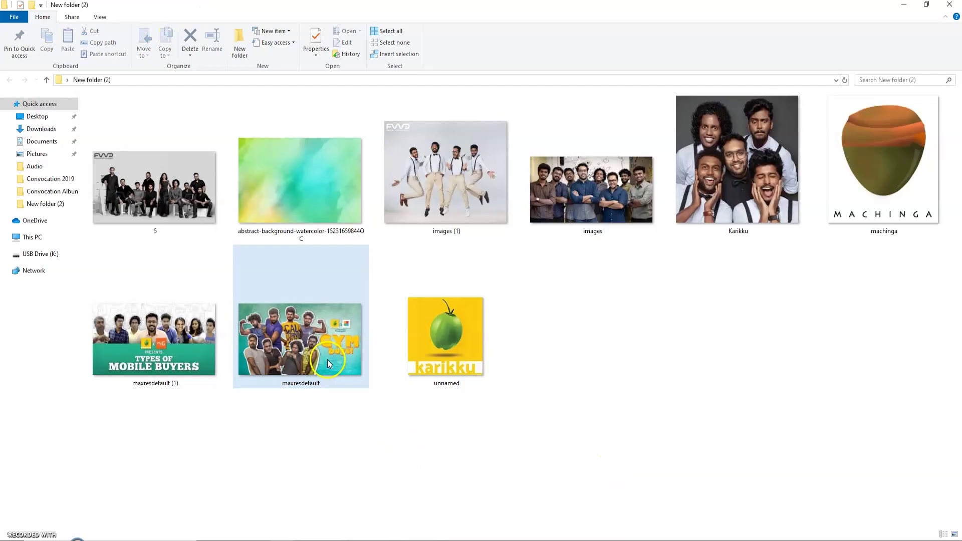
double_click(327, 360)
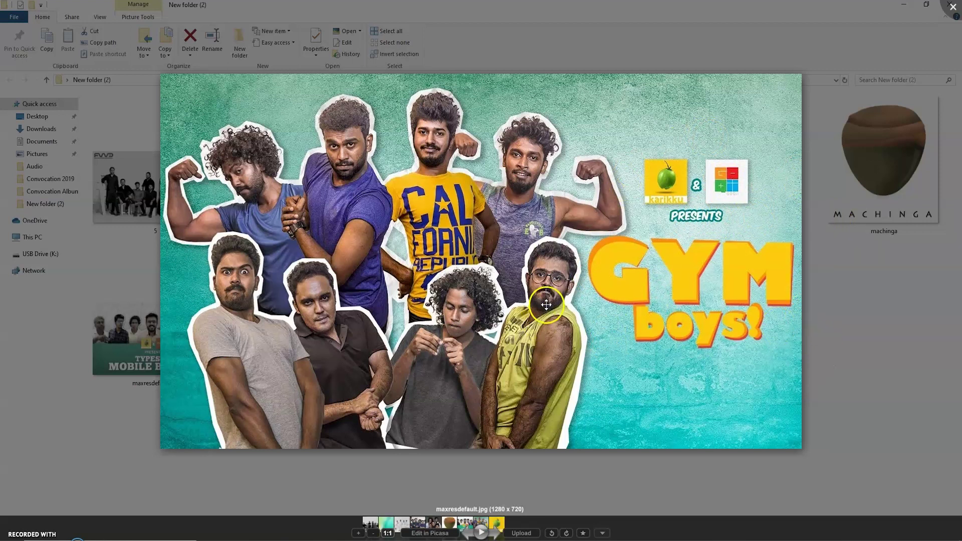
click(952, 5)
Select the machinga and unnamed logo images in the folder and open both in Photoshop
click(508, 384)
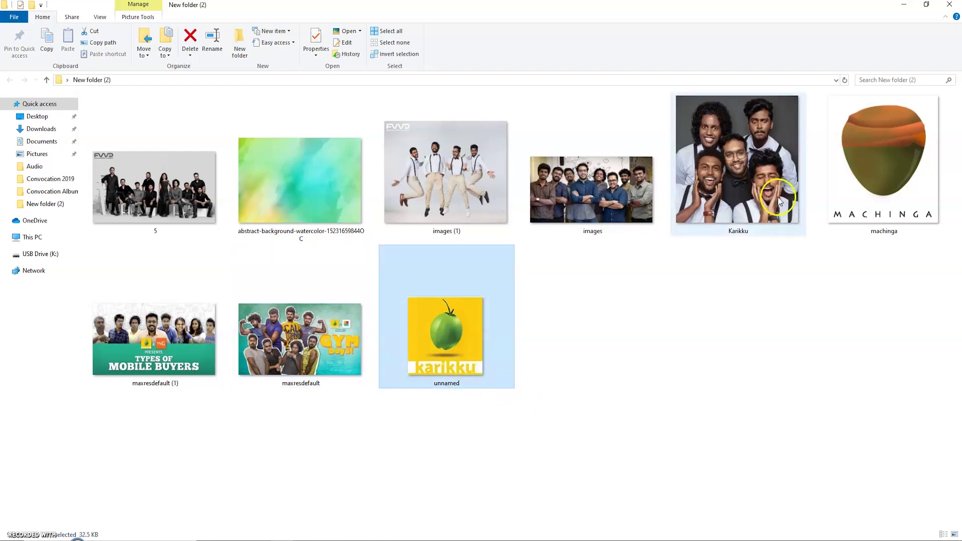
click(872, 190)
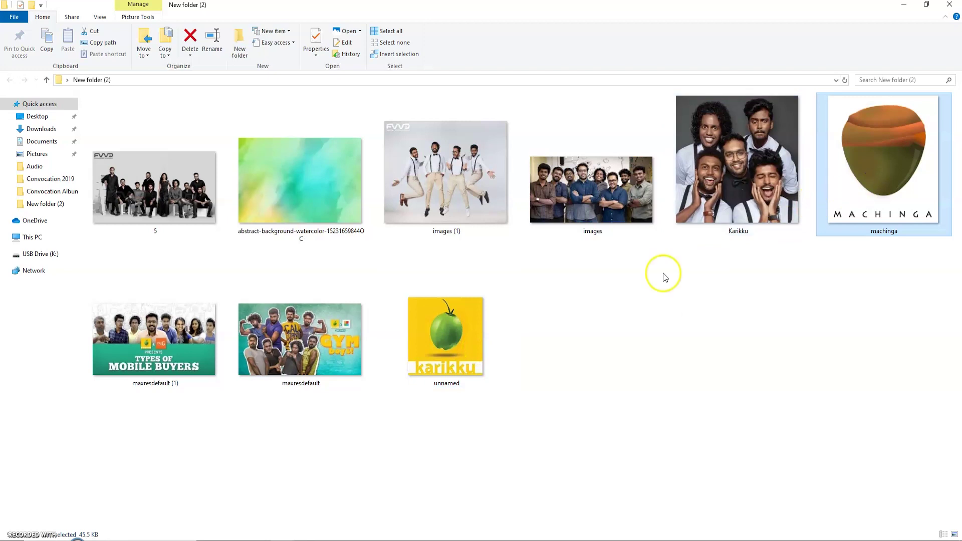
ctrl+click(453, 356)
drag(453, 344, 520, 336)
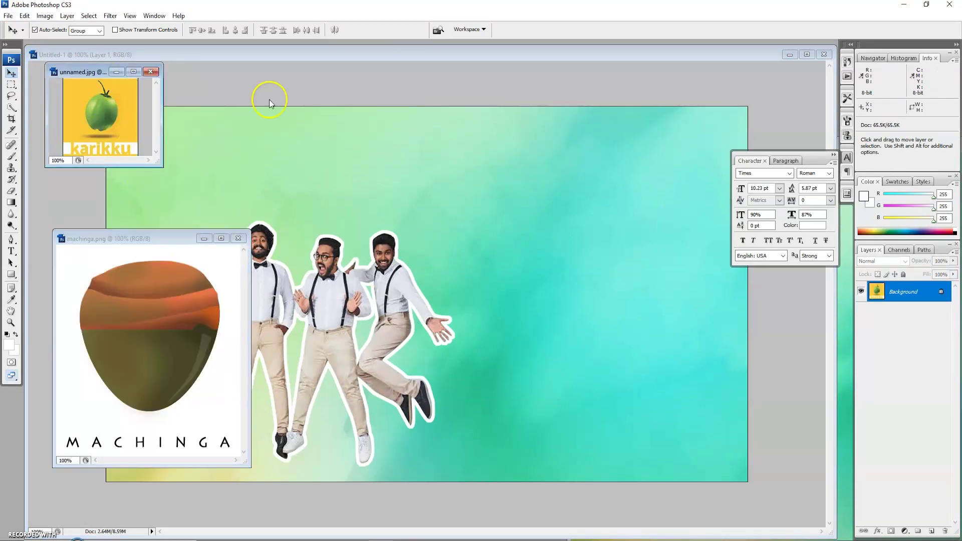
Arrange the logo windows clear of each other and copy the Karikku logo into the poster, placing it in the empty area beside the men
drag(104, 75, 228, 99)
drag(172, 234, 189, 201)
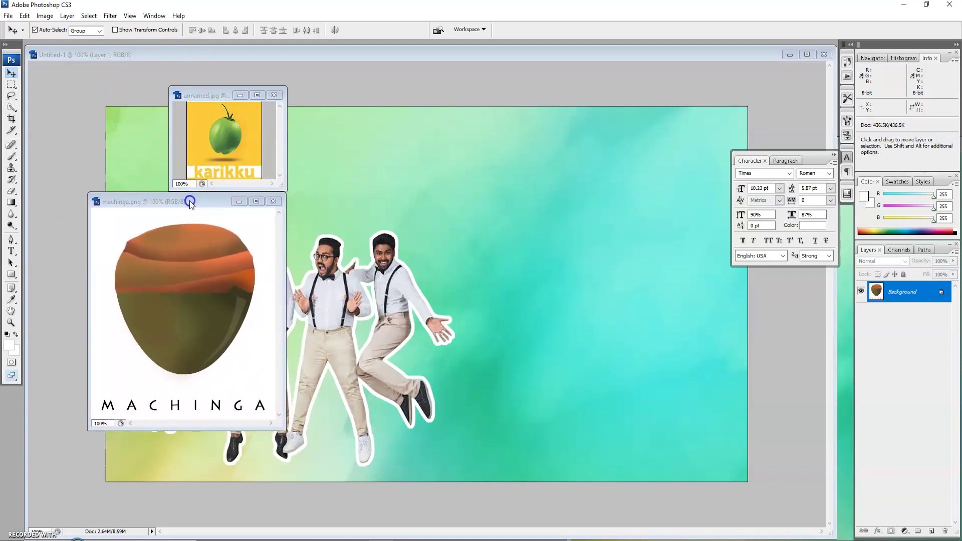
click(194, 170)
drag(214, 95, 203, 89)
drag(215, 146, 386, 184)
drag(523, 239, 547, 244)
Uncover the machinga image and copy its logo into the poster beside the Karikku logo
double_click(221, 53)
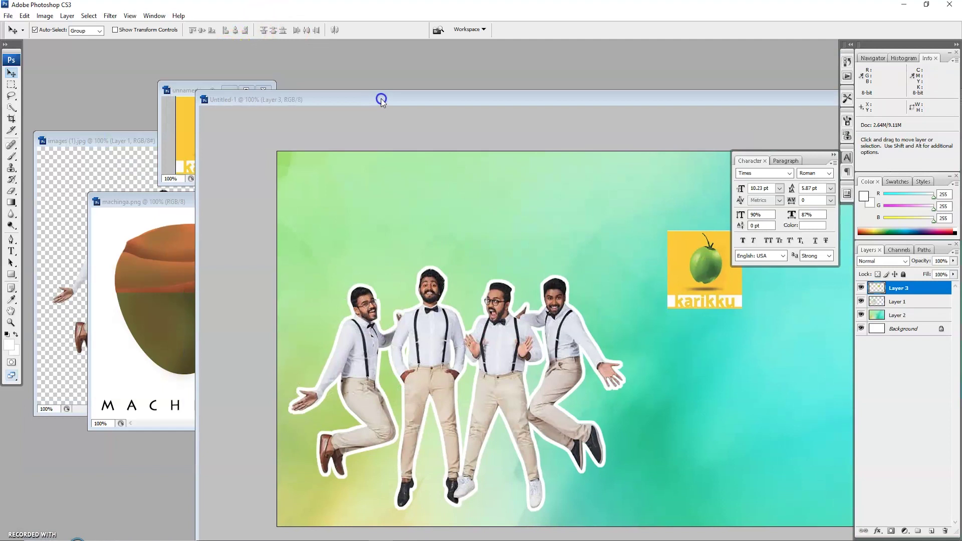
click(173, 282)
drag(189, 207, 163, 176)
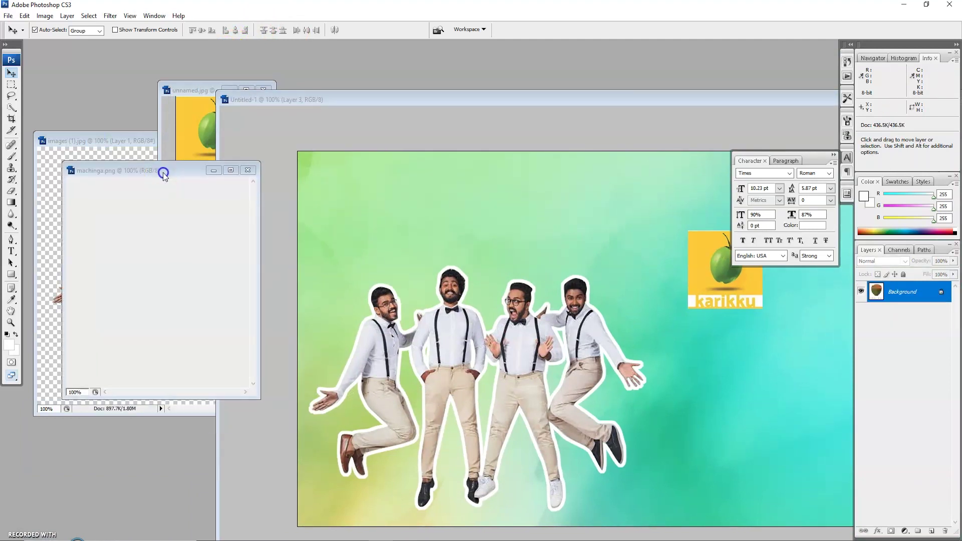
drag(171, 271, 380, 301)
drag(809, 313, 808, 314)
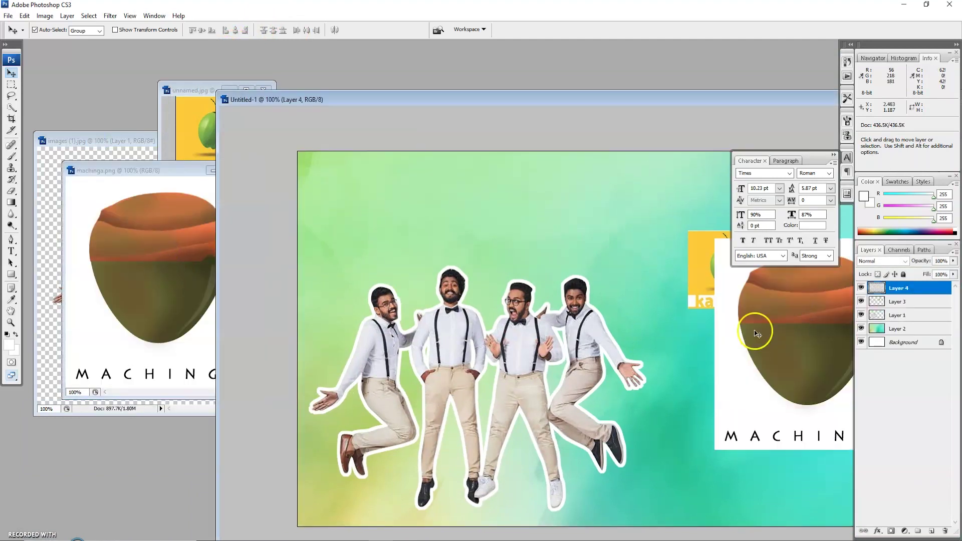
Bring the whole poster into view and line up the Karikku and Machinga logos side by side beside the men
drag(490, 102, 265, 71)
drag(541, 276, 571, 257)
drag(471, 236, 442, 215)
drag(574, 270, 576, 270)
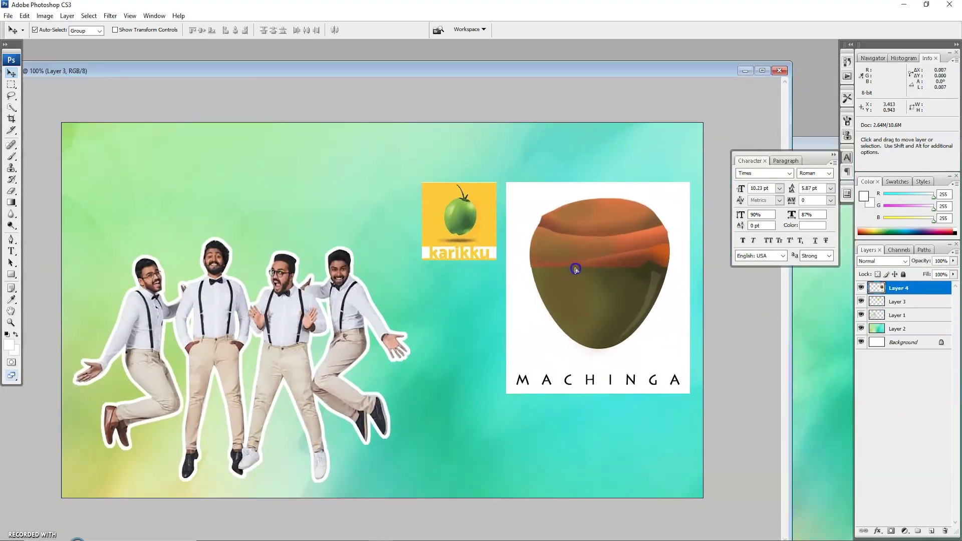
Scale the Machinga logo proportionally to about 37.3% so it matches the Karikku logo's height
key(ctrl+t)
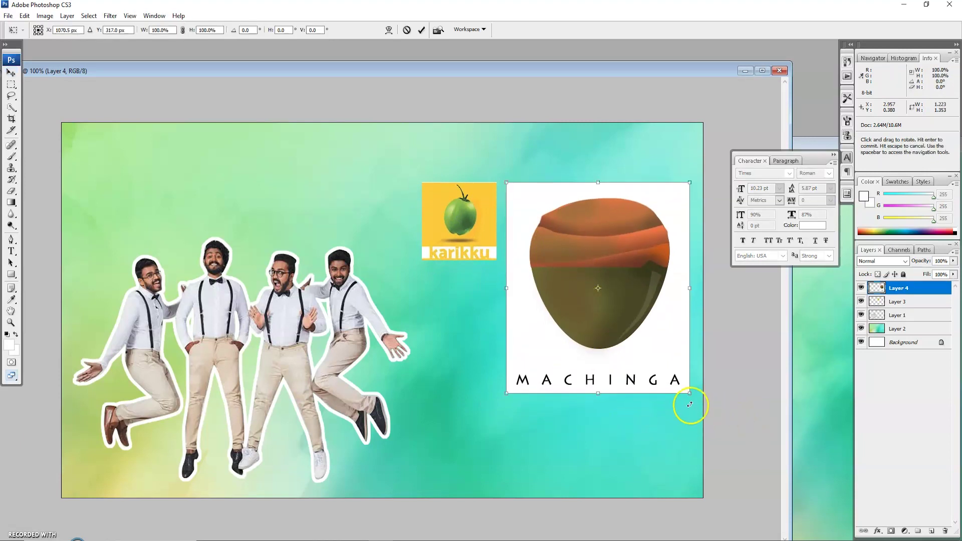
drag(689, 393, 589, 249)
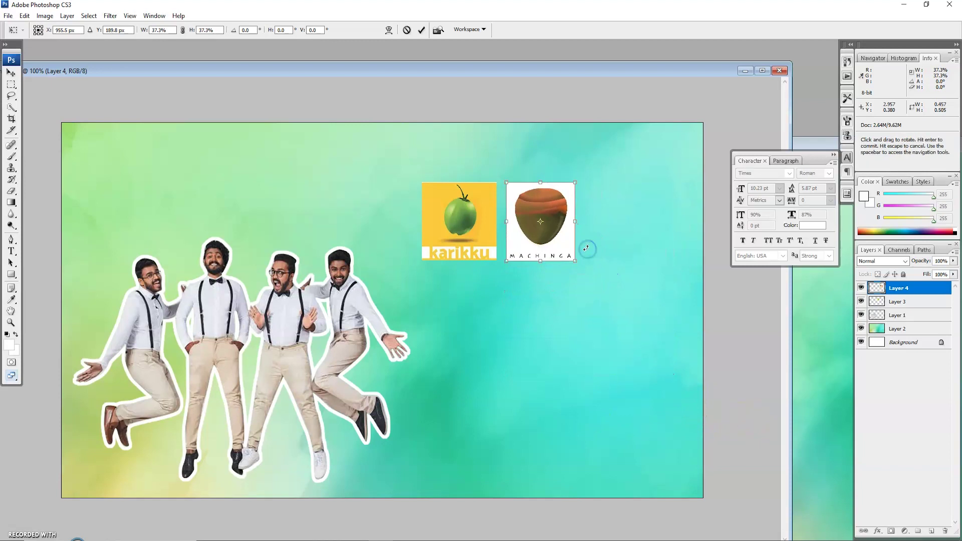
key(Return)
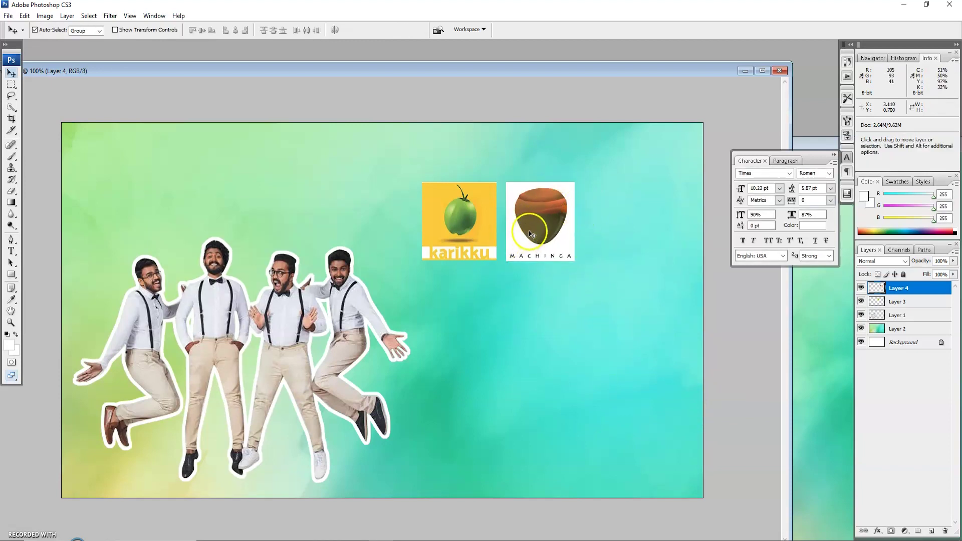
Move both logos toward the canvas's far side with a gap between them, and scale them down together slightly
drag(535, 235, 620, 228)
drag(489, 228, 532, 229)
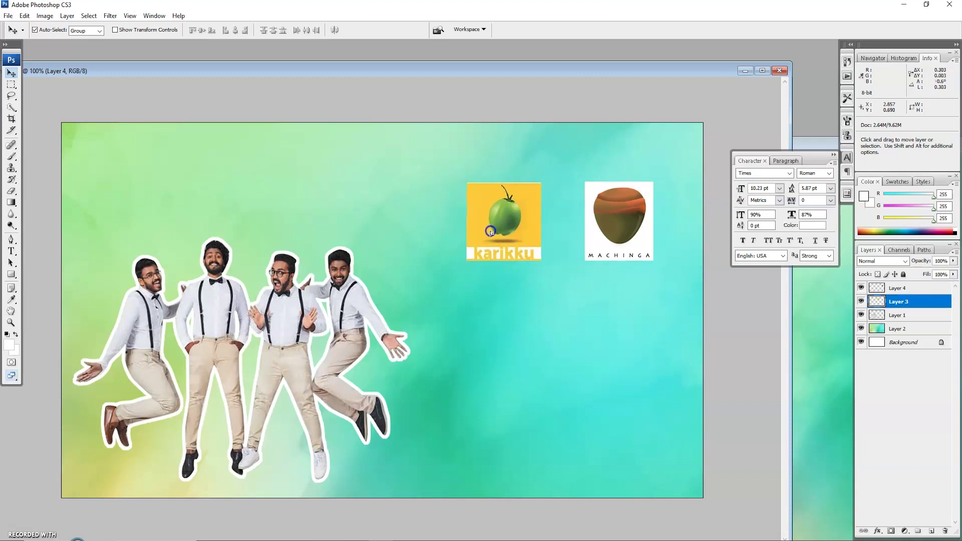
shift+click(633, 234)
key(ctrl+t)
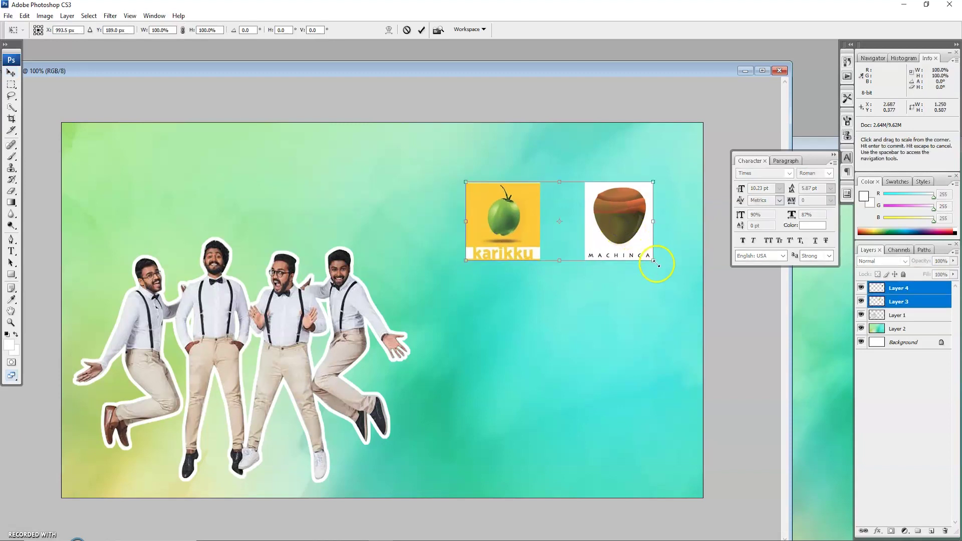
drag(653, 258, 641, 253)
key(Return)
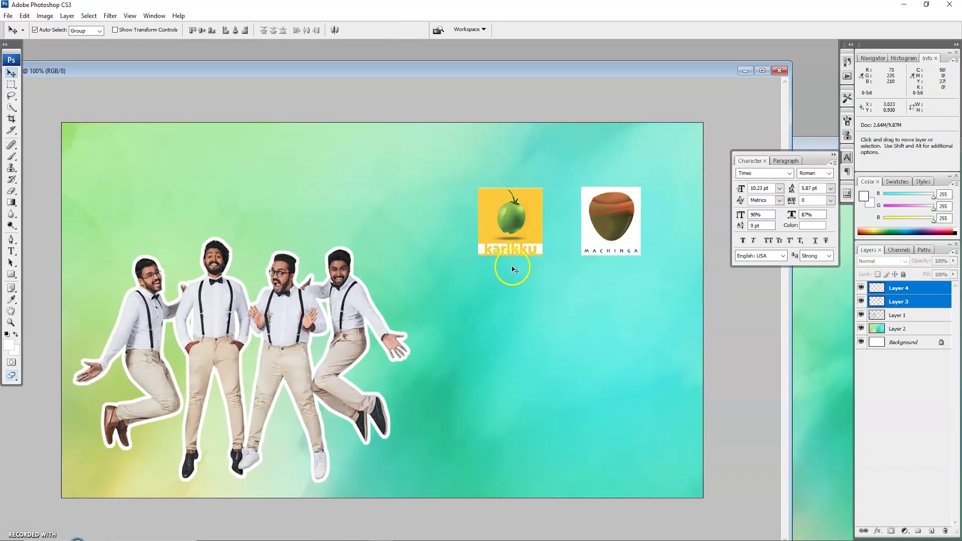
click(552, 288)
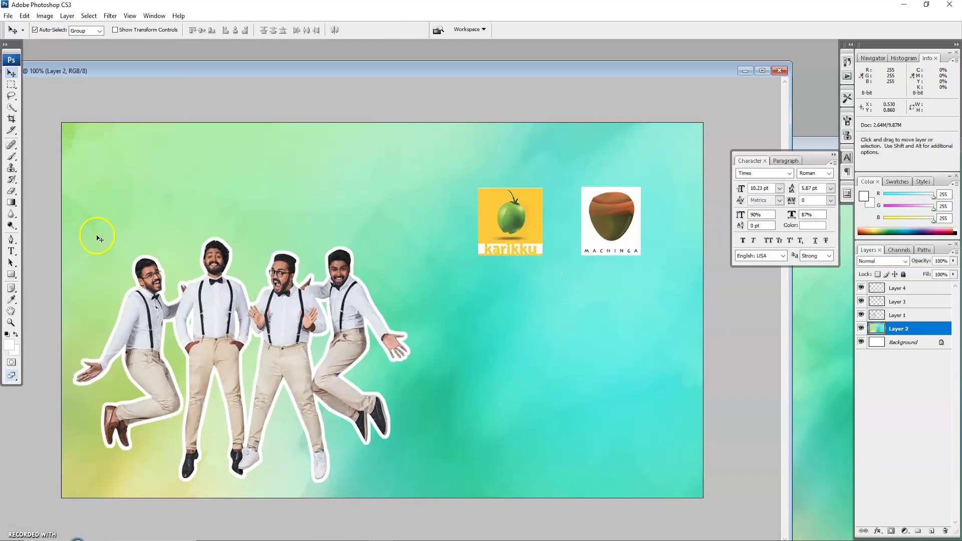
Add a white "&" between the two logos and enlarge it to about 13.5 pt
click(11, 252)
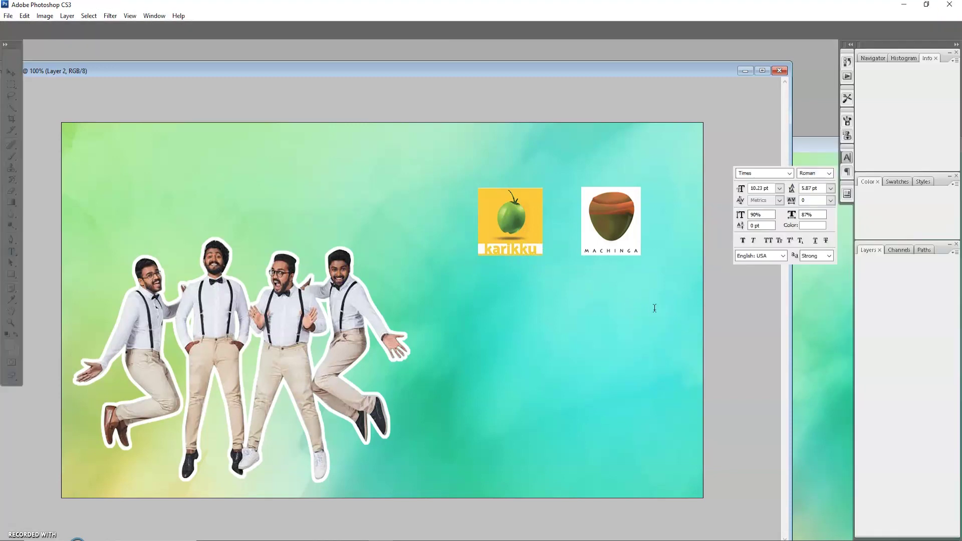
text(&)
click(553, 233)
mouse_move(553, 233)
mouse_down()
mouse_move(565, 240)
mouse_move(565, 231)
mouse_up()
key(ctrl+Return)
key(v)
key(ctrl+t)
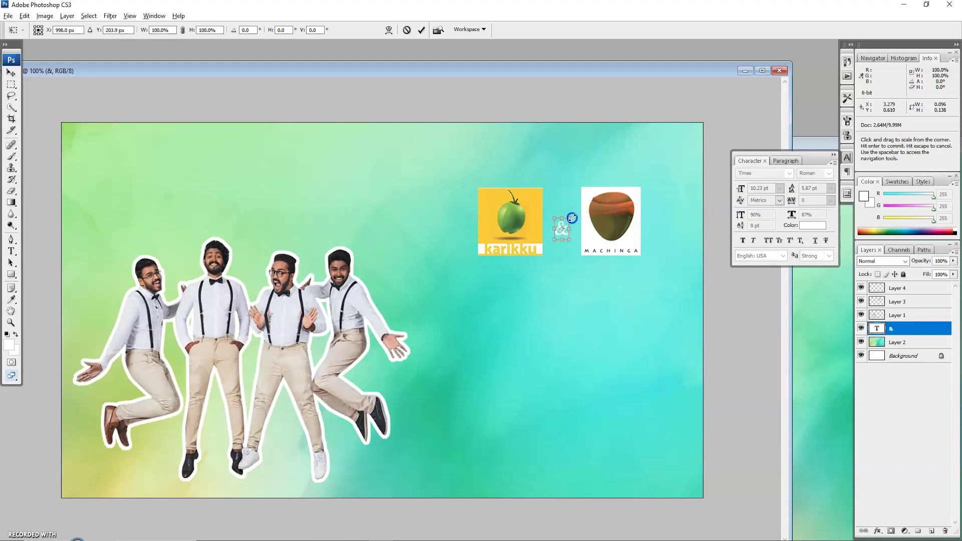
key(Return)
Duplicate the "&" text below the logos and change the copy's wording to "Presents"
alt+drag(562, 232, 560, 284)
key(t)
double_click(561, 284)
text(presents)
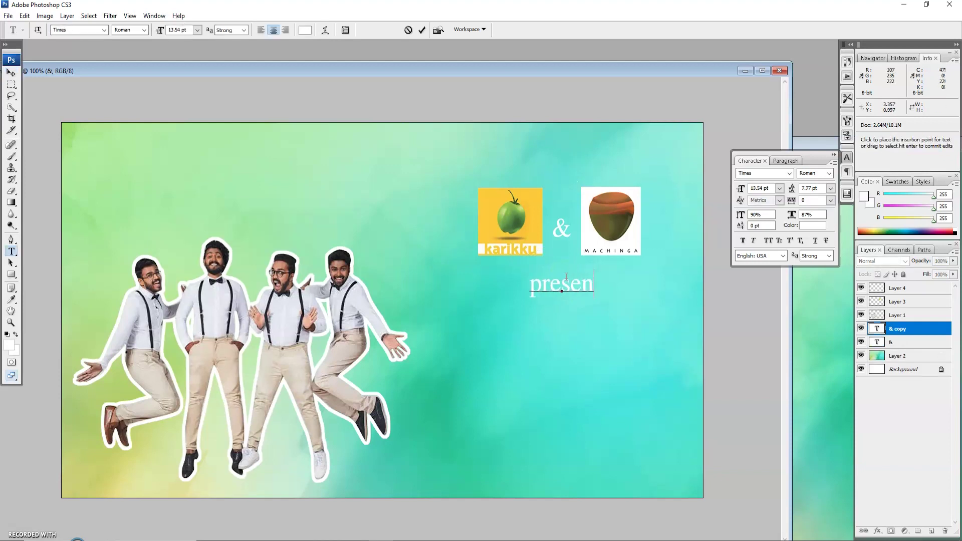
drag(535, 285, 514, 285)
text(P)
key(ctrl+Return)
Set the "Presents" text in the Bassheads font and center it just beneath the two logos
click(557, 278)
key(ctrl+a)
click(86, 34)
click(78, 30)
key(Down)
key(Down)
key(Down)
key(Down)
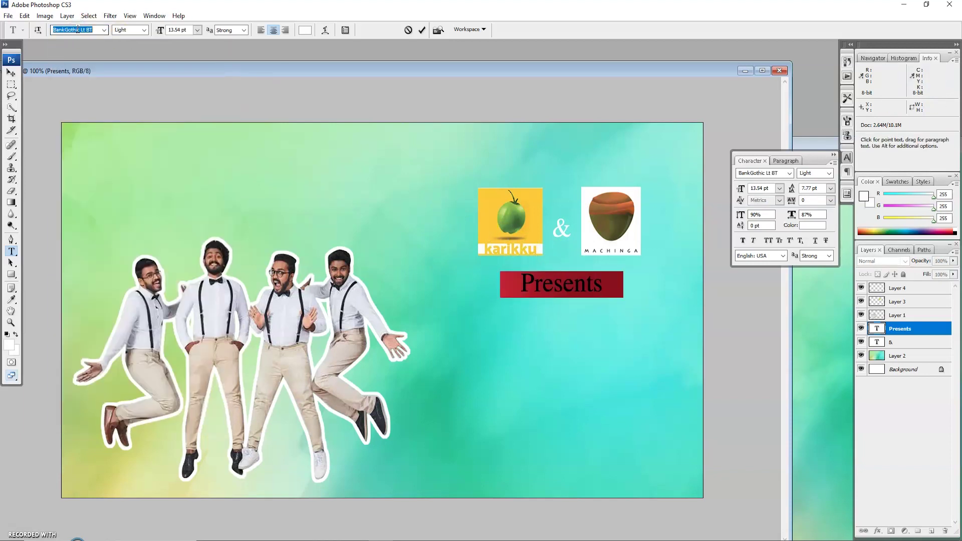
text(ssheads)
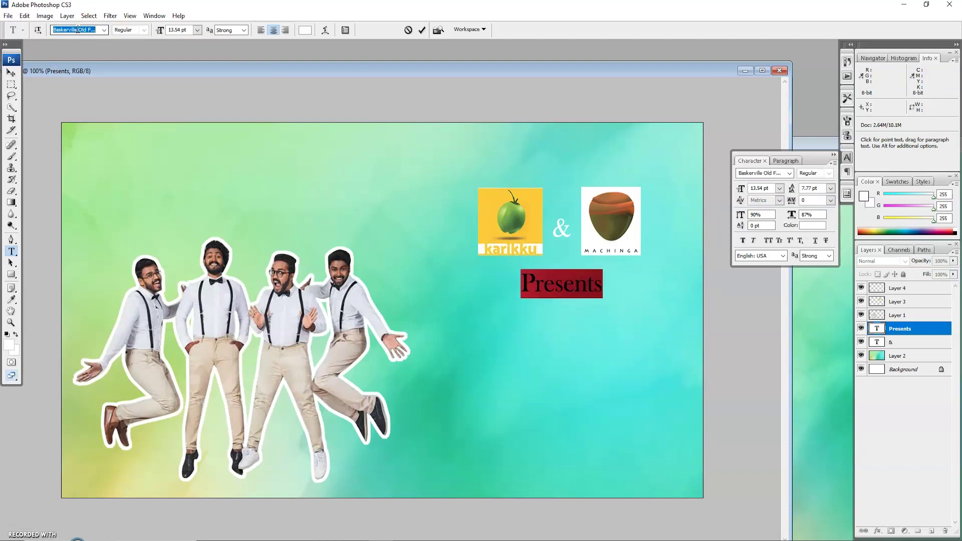
click(11, 73)
mouse_move(548, 286)
mouse_down()
mouse_move(550, 294)
mouse_move(552, 275)
mouse_up()
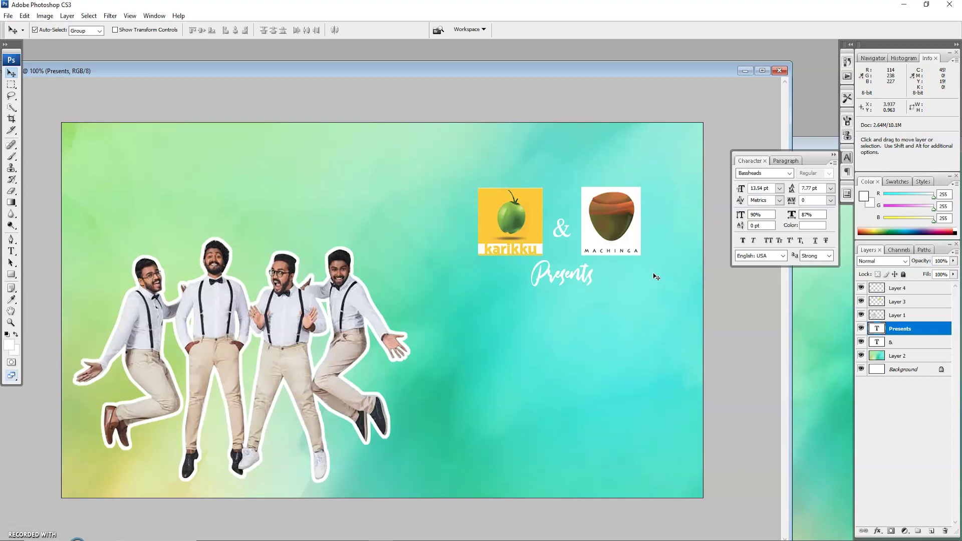
Add the title text "THUMBNAIL SECRET" on two lines below "Presents"
click(11, 251)
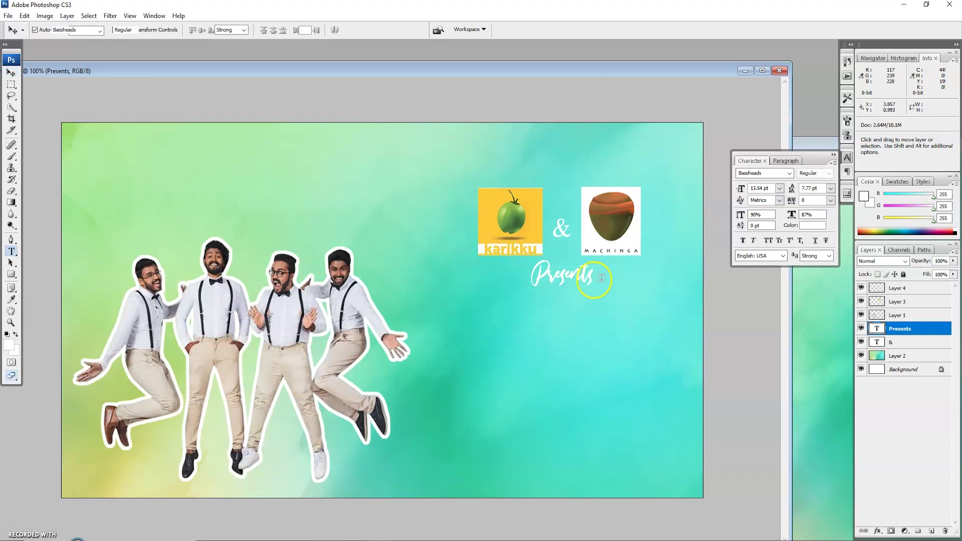
click(474, 349)
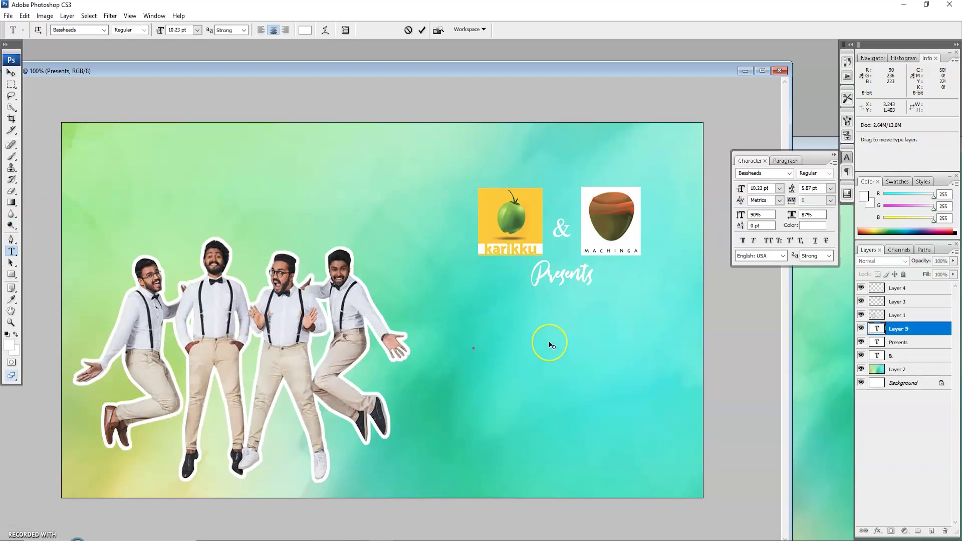
text(THUMBNAIL )
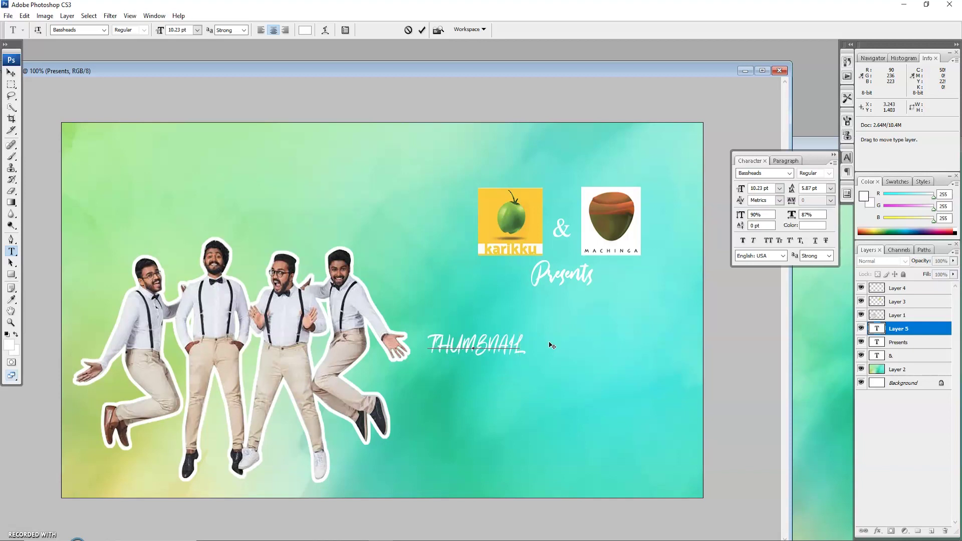
text(SECRET)
key(ctrl+Return)
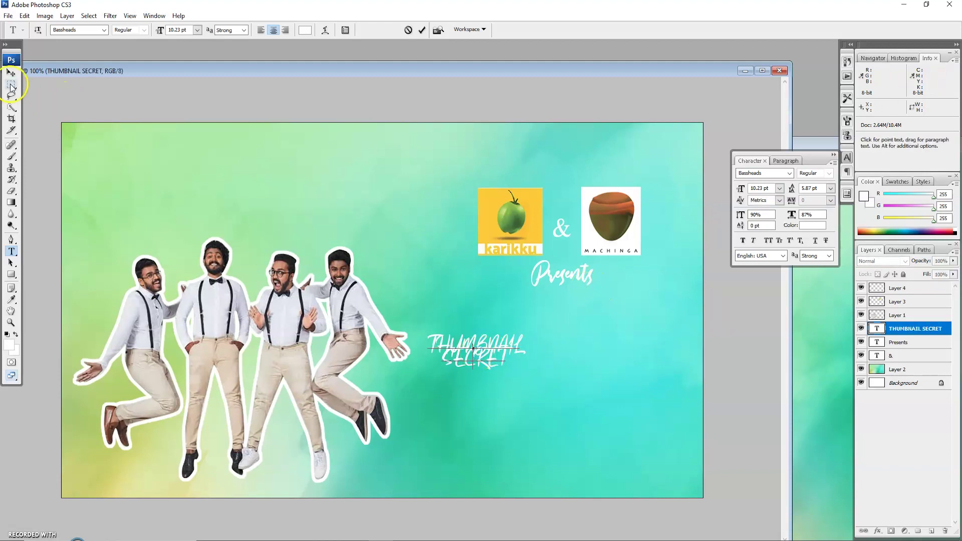
Center the THUMBNAIL SECRET title below "Presents" and set its leading to 11.87 pt
click(11, 73)
drag(486, 350, 577, 349)
double_click(876, 329)
key(Up)
key(Up)
key(Up)
key(Up)
key(Up)
key(Up)
key(Up)
key(Up)
key(Down)
key(Down)
click(593, 381)
click(589, 346)
key(ctrl+Return)
click(579, 344)
key(ctrl+a)
click(24, 16)
click(59, 140)
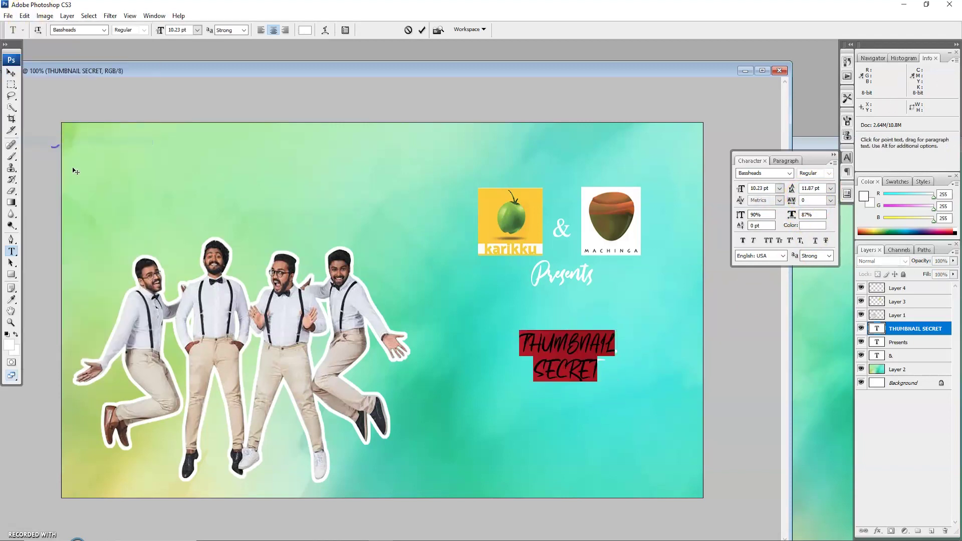
click(480, 203)
click(574, 360)
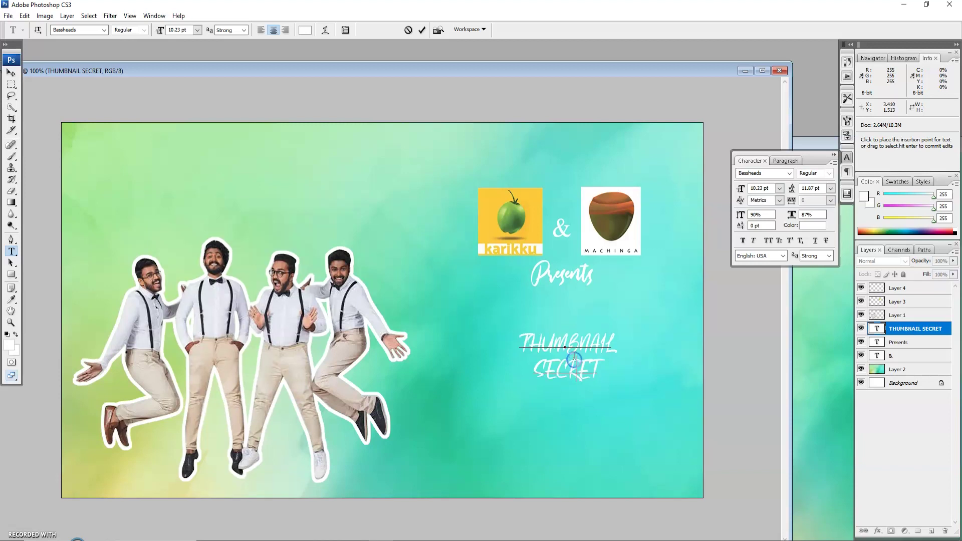
key(ctrl+Return)
Change the THUMBNAIL SECRET title's font to Berlin Sans FB Bold
click(570, 346)
key(ctrl+a)
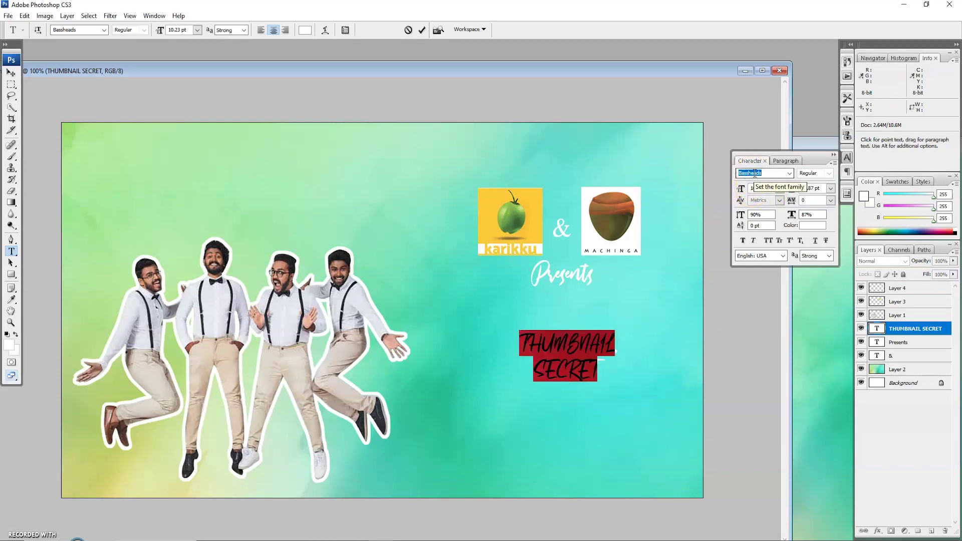
key(Down)
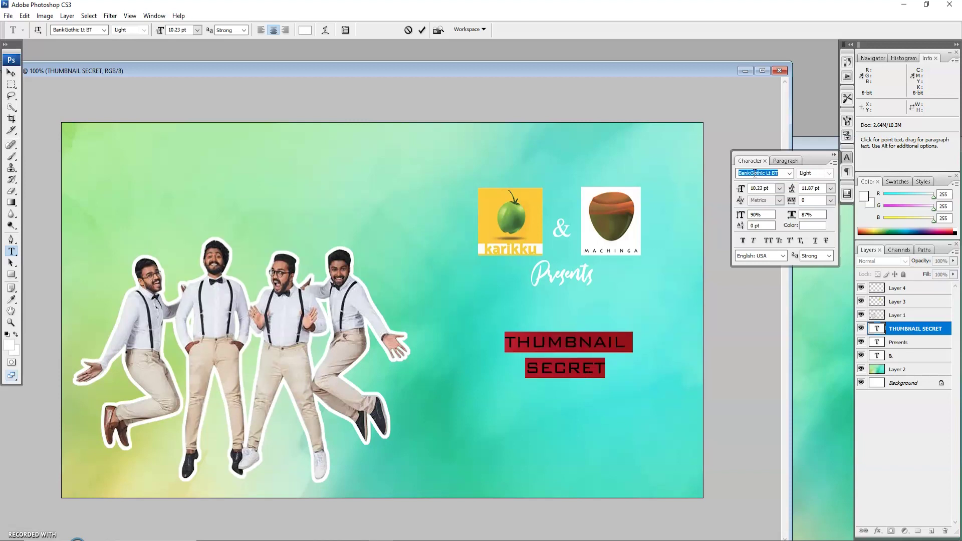
key(Down)
key(Down)
key(Down)
key(Down)
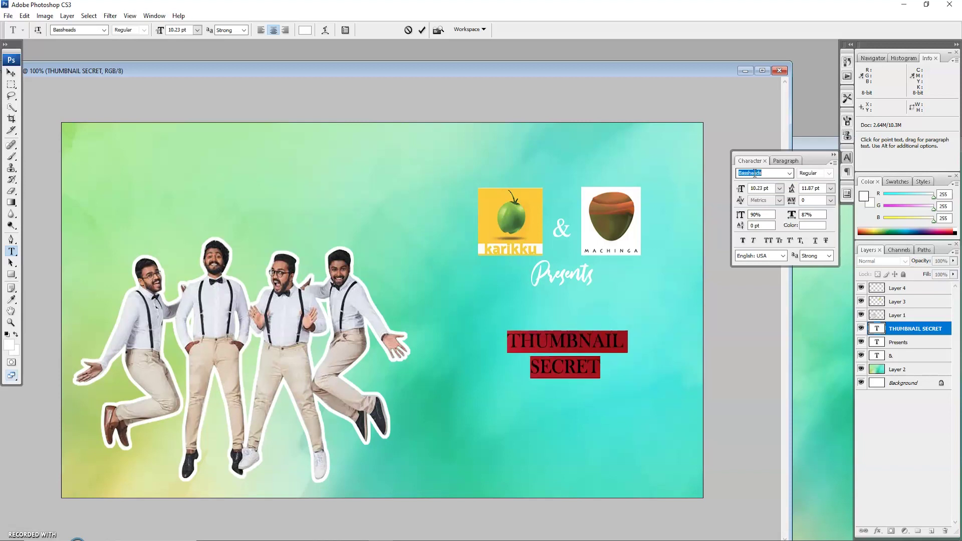
key(Down)
key(Down)
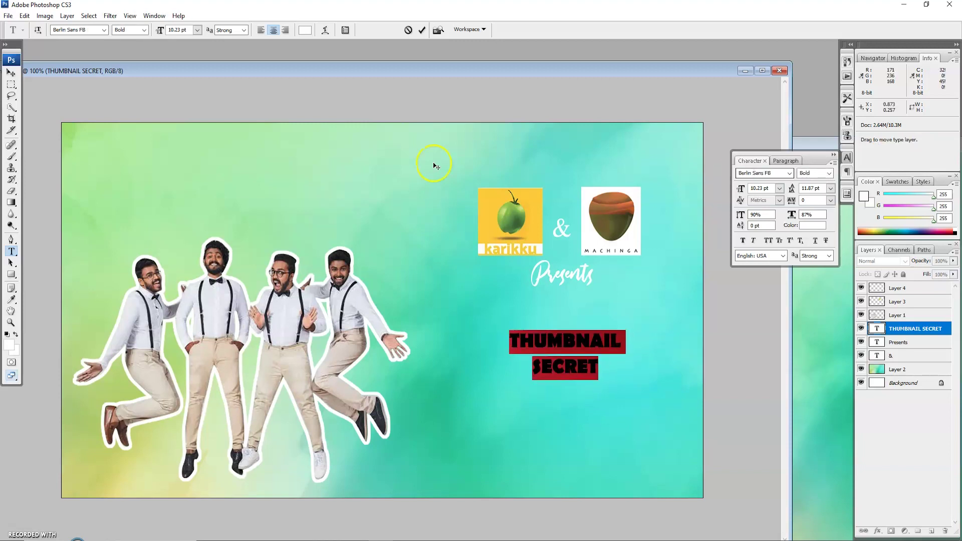
key(ctrl+Return)
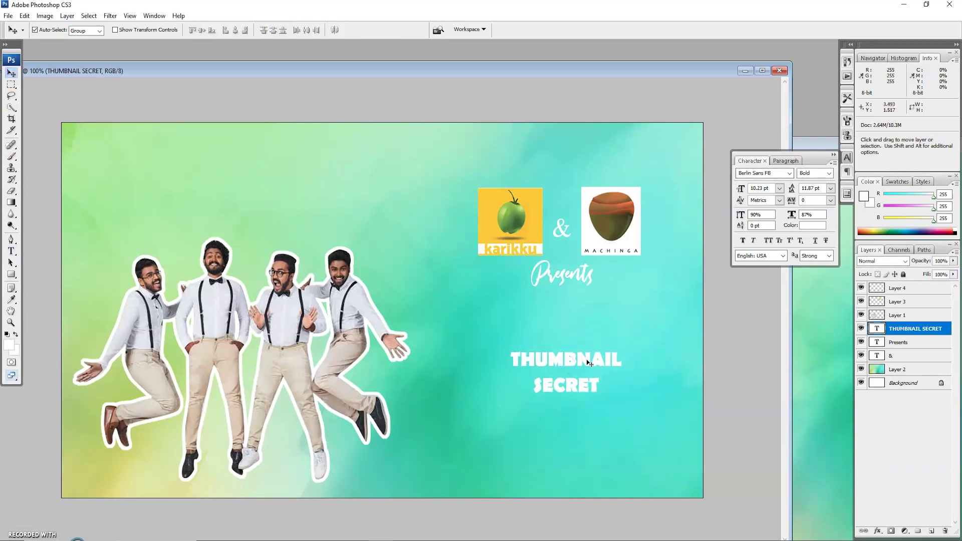
Scale the THUMBNAIL SECRET title up to about twice its size
key(ctrl+t)
drag(632, 339, 678, 315)
key(Return)
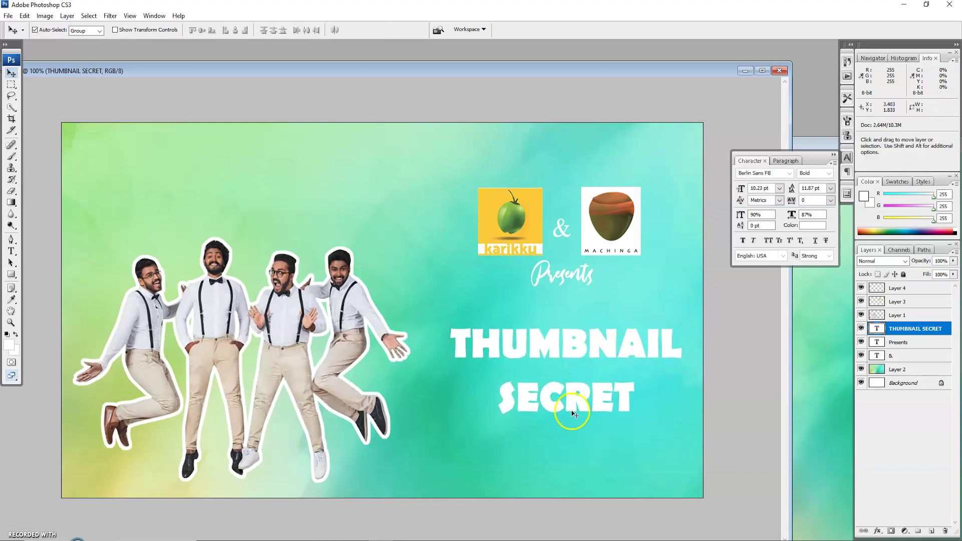
Enlarge the word SECRET to 35.35 pt so it spans about the width of THUMBNAIL
key(t)
double_click(564, 398)
click(608, 405)
double_click(538, 403)
key(ctrl+shift+period)
key(ctrl+shift+period)
key(ctrl+shift+period)
key(ctrl+shift+period)
key(ctrl+shift+period)
key(ctrl+shift+period)
key(ctrl+shift+period)
key(ctrl+shift+period)
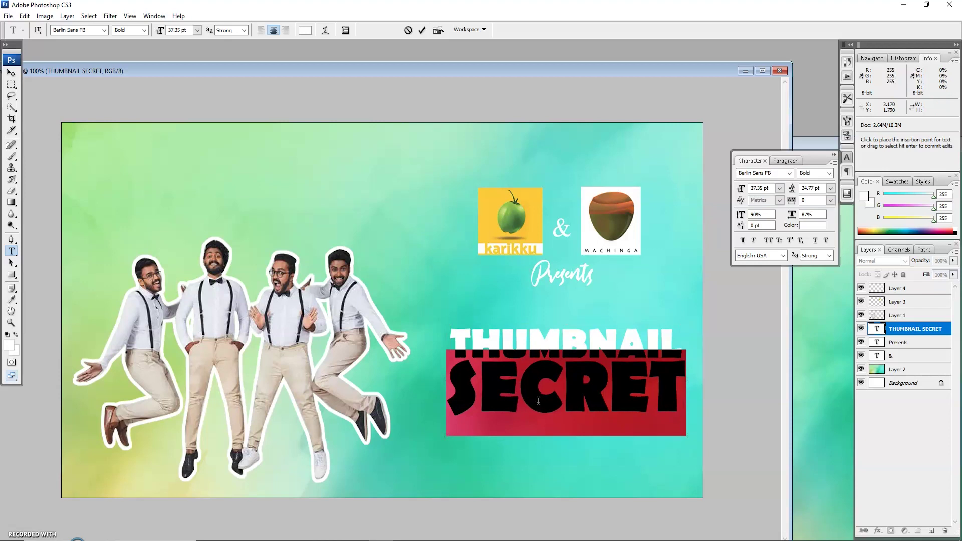
key(ctrl+shift+comma)
click(593, 394)
Scale the whole THUMBNAIL SECRET title up slightly and position it centered under "Presents"
click(11, 73)
drag(574, 349, 563, 344)
key(ctrl+t)
drag(672, 317, 674, 306)
key(Return)
drag(564, 344, 568, 354)
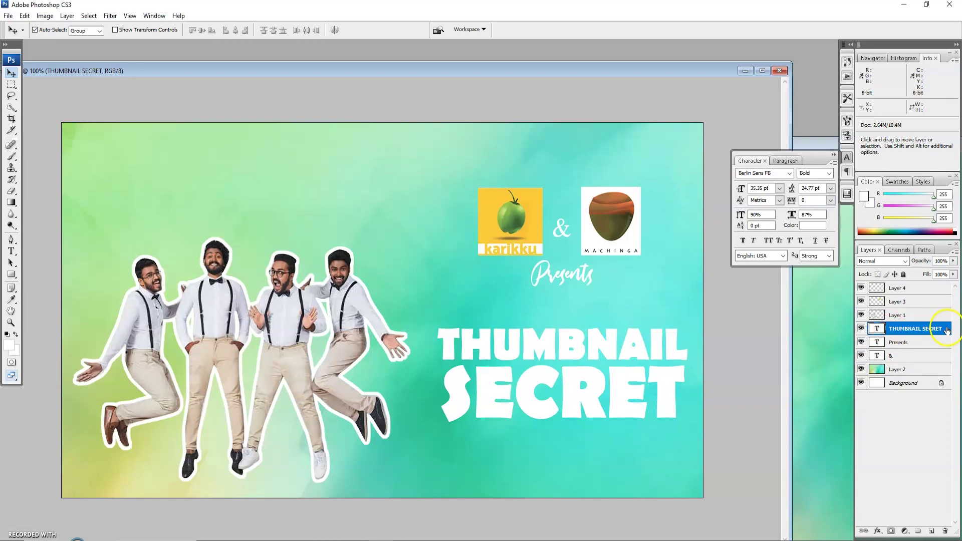
Add a Gradient Overlay to the THUMBNAIL SECRET layer and set the gradient's left colour stop to golden yellow
drag(646, 146, 704, 60)
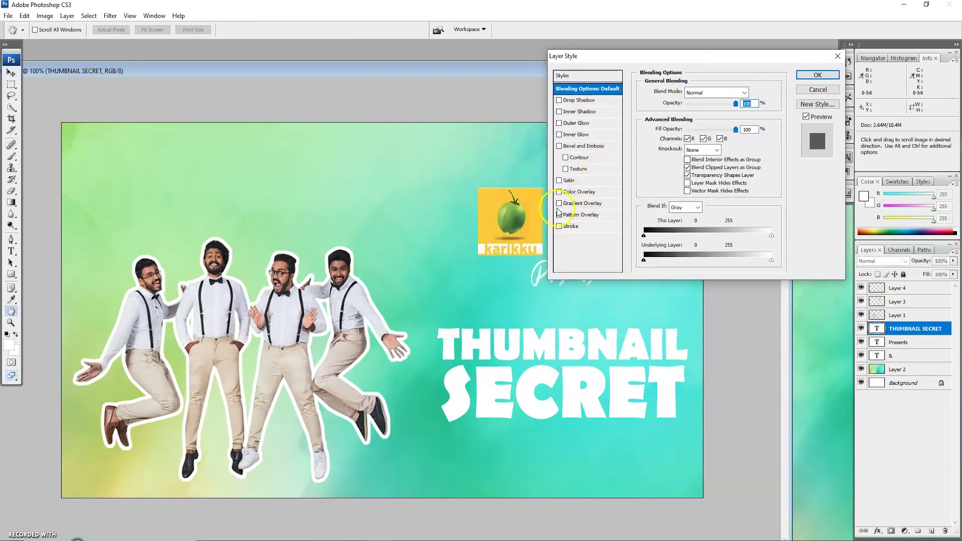
click(576, 203)
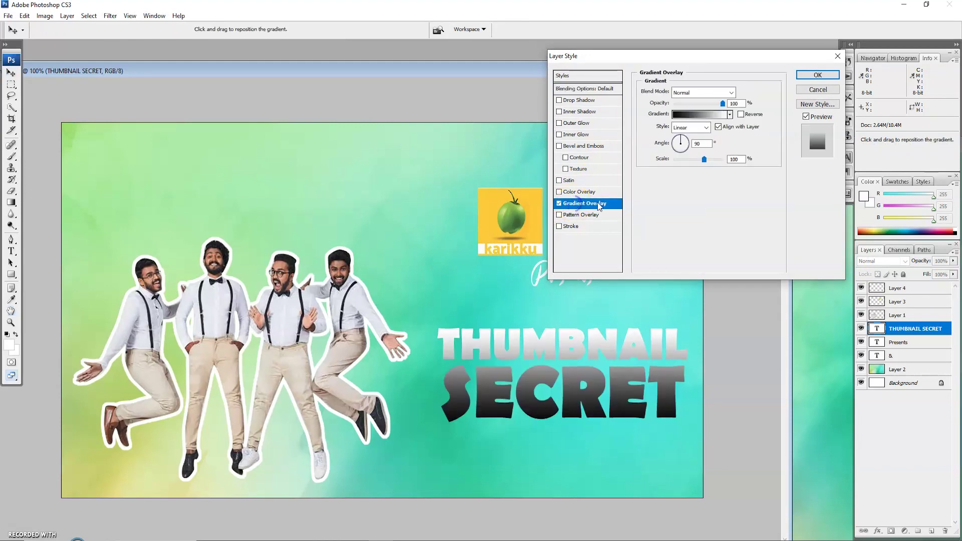
click(704, 114)
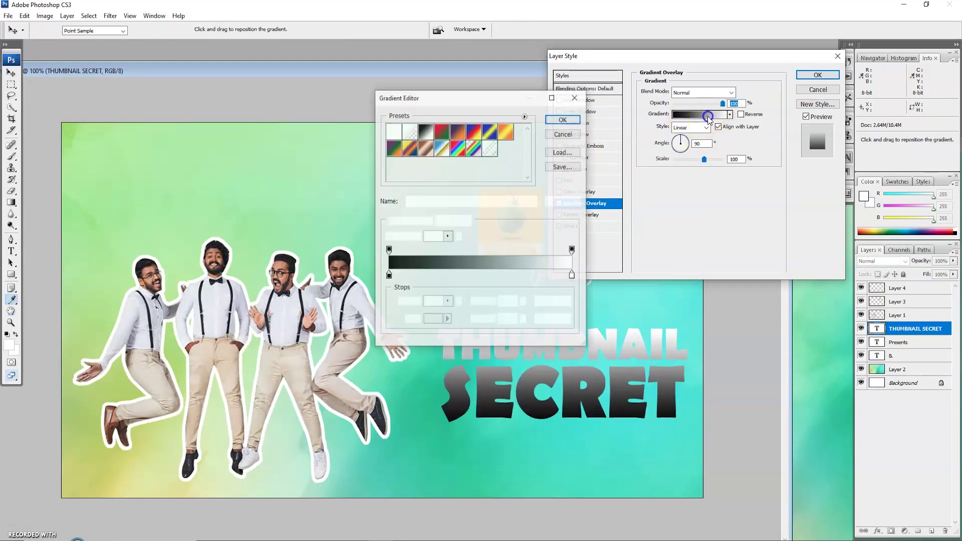
drag(493, 99, 441, 71)
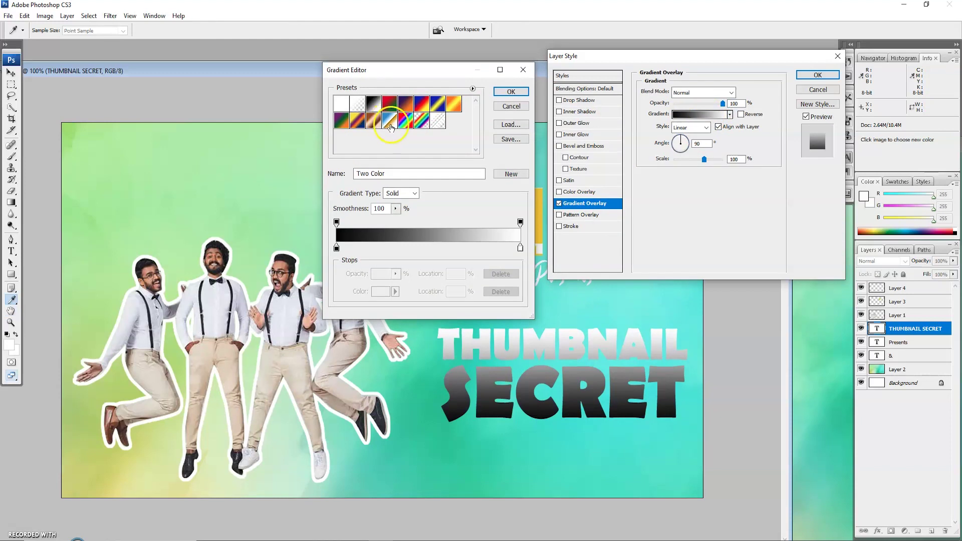
click(337, 251)
click(381, 291)
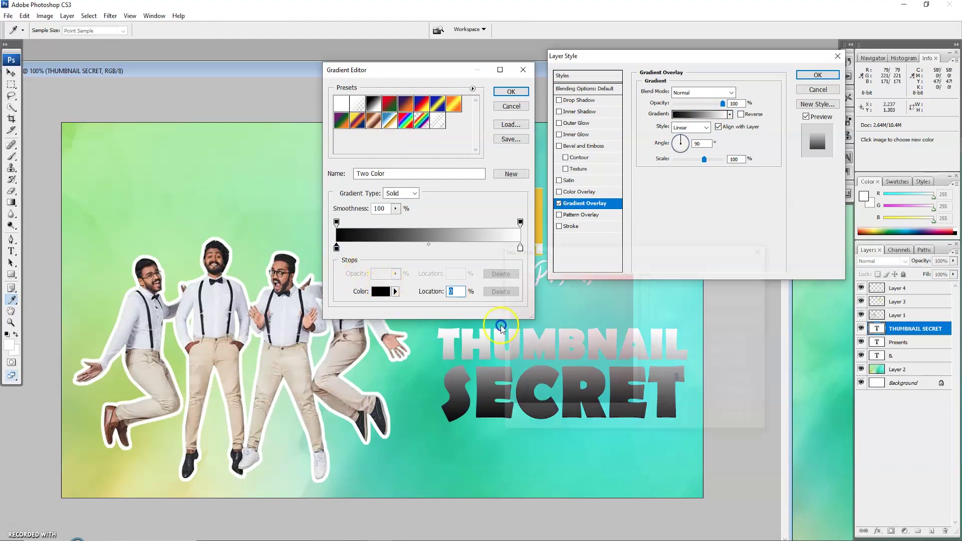
click(647, 388)
drag(617, 337, 633, 284)
key(Return)
Set the right colour stop of the title's overlay gradient to orange (ea7f00) and accept the gradient
click(521, 249)
click(381, 292)
click(647, 376)
click(646, 394)
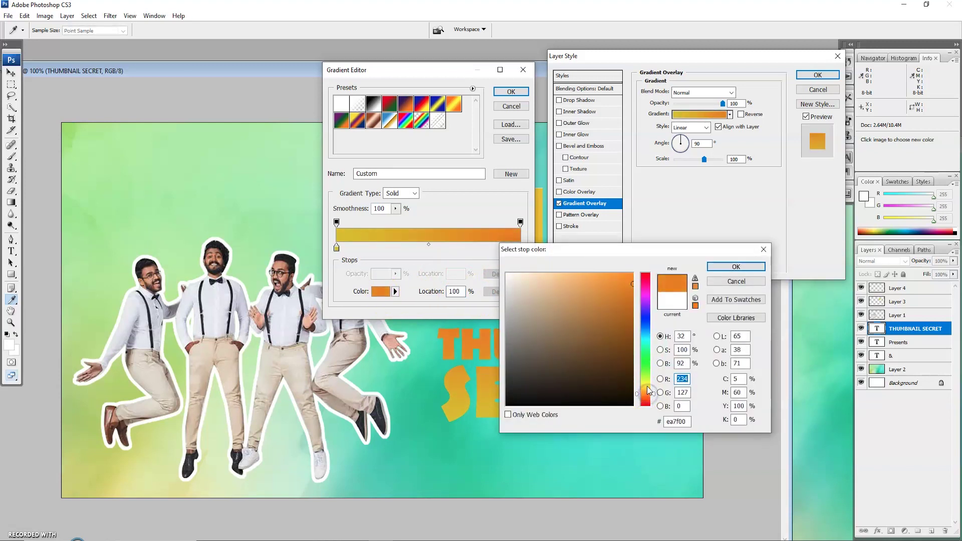
click(737, 266)
click(511, 91)
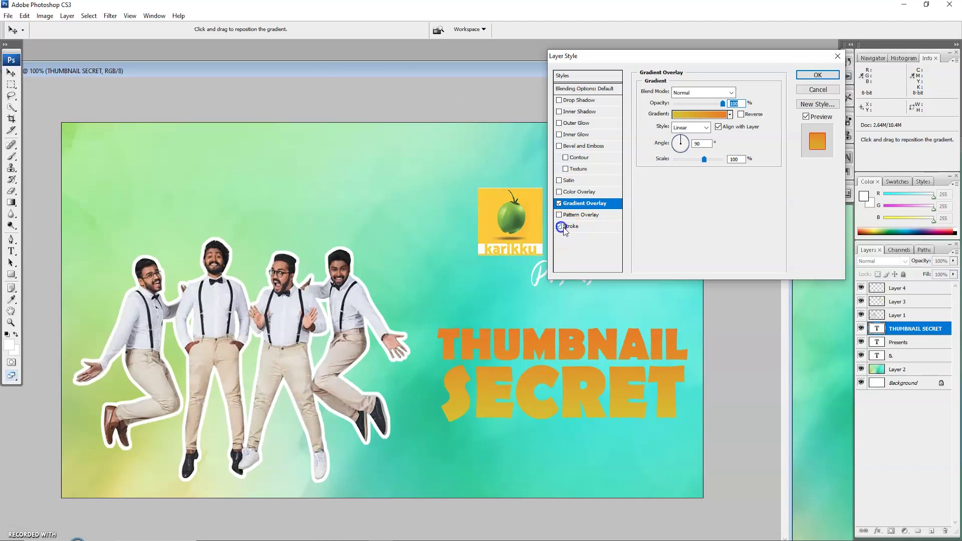
Add a white outside stroke and a black Multiply drop shadow to the title and apply the layer style
click(570, 226)
click(665, 158)
click(737, 267)
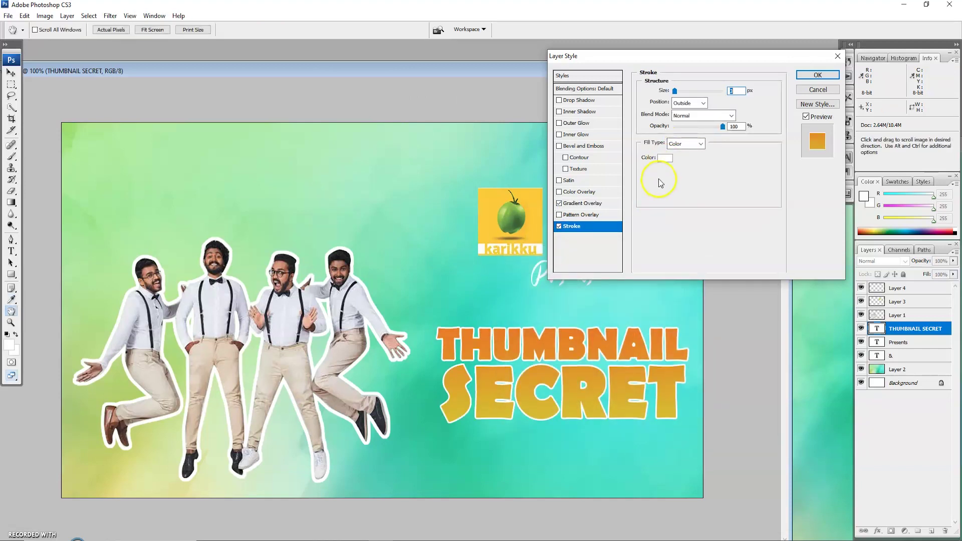
click(579, 100)
drag(676, 134, 681, 133)
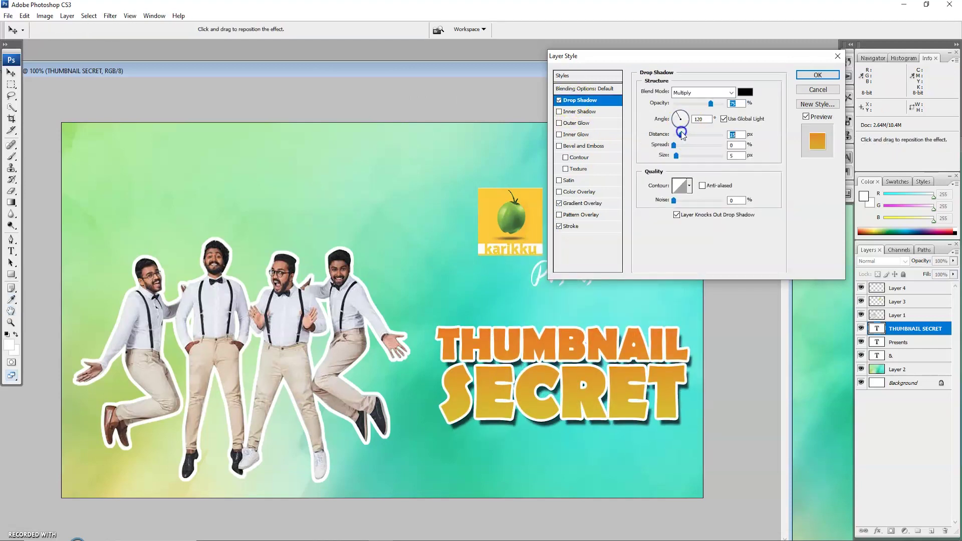
click(817, 74)
Move the styled THUMBNAIL SECRET title slightly left and up, closer beneath the word Presents
key(f)
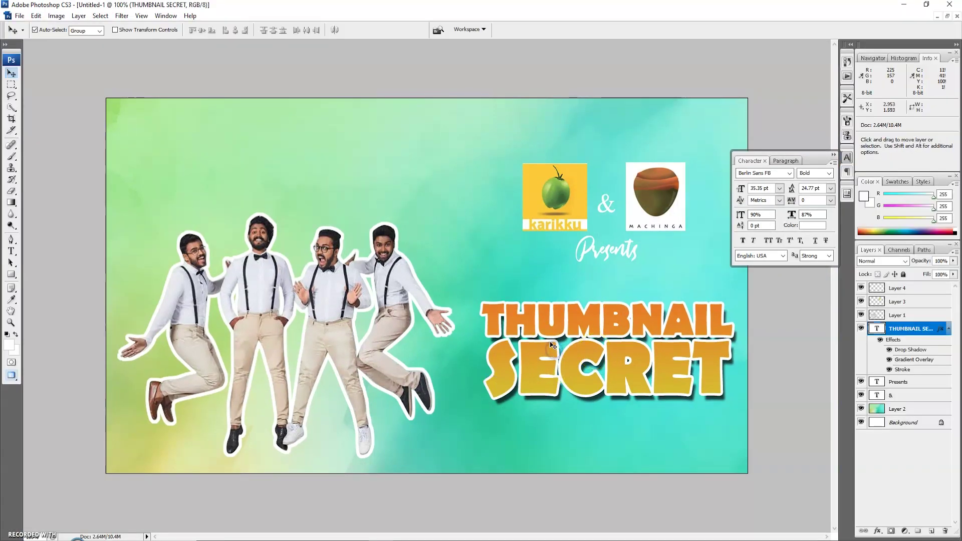
click(729, 331)
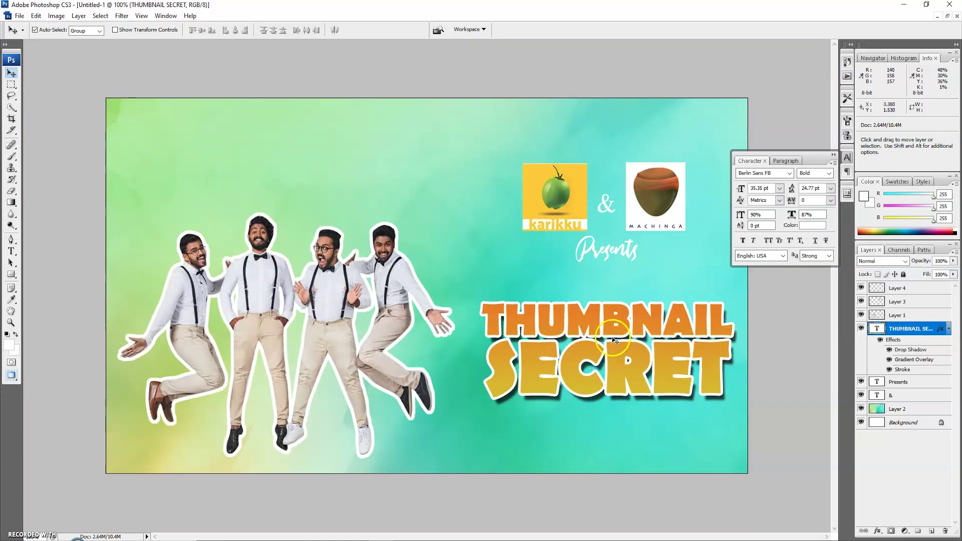
drag(594, 330, 597, 296)
key(ctrl+t)
key(Return)
key(Return)
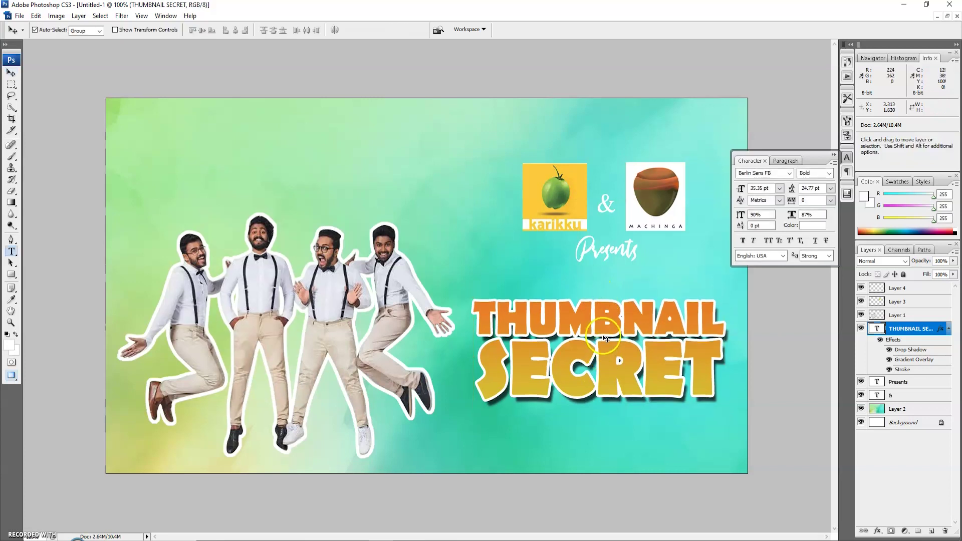
drag(582, 344, 605, 317)
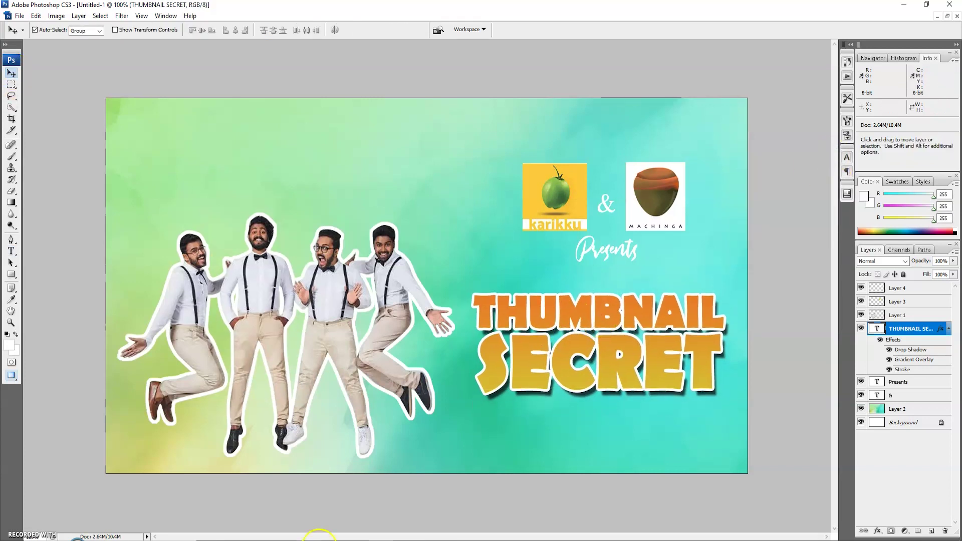
Examine the reference poster maxresdefault in the image folder for its background texture and text styling, then return to Photoshop
mouse_move(294, 539)
click(279, 515)
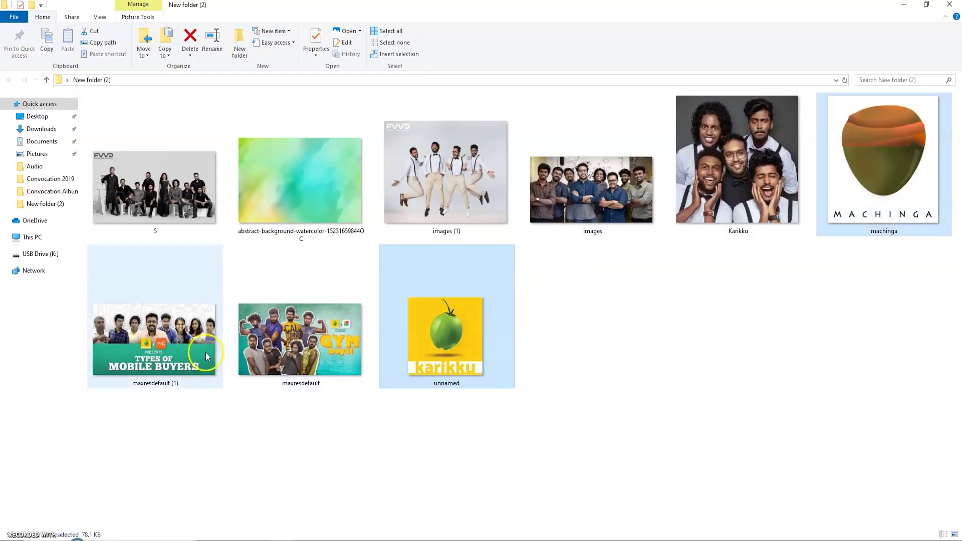
double_click(330, 370)
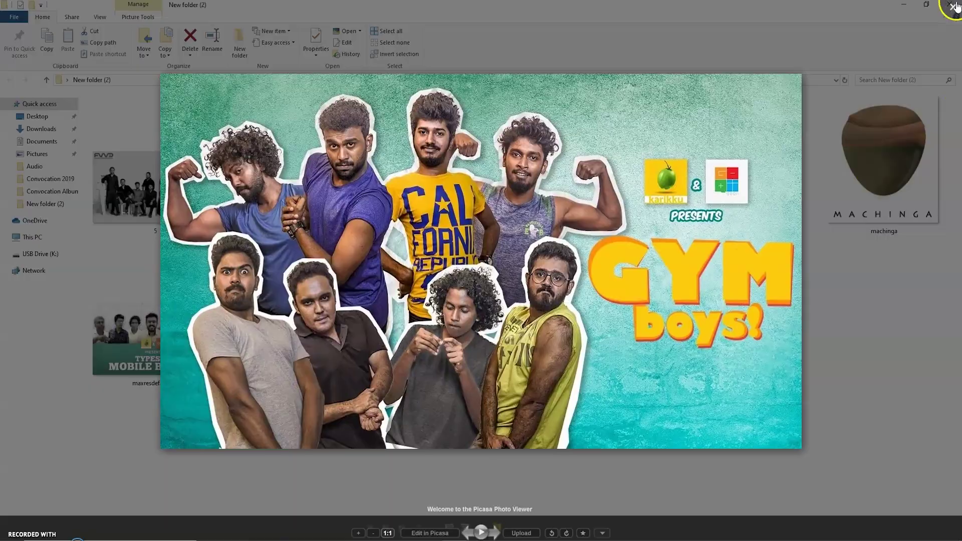
click(954, 7)
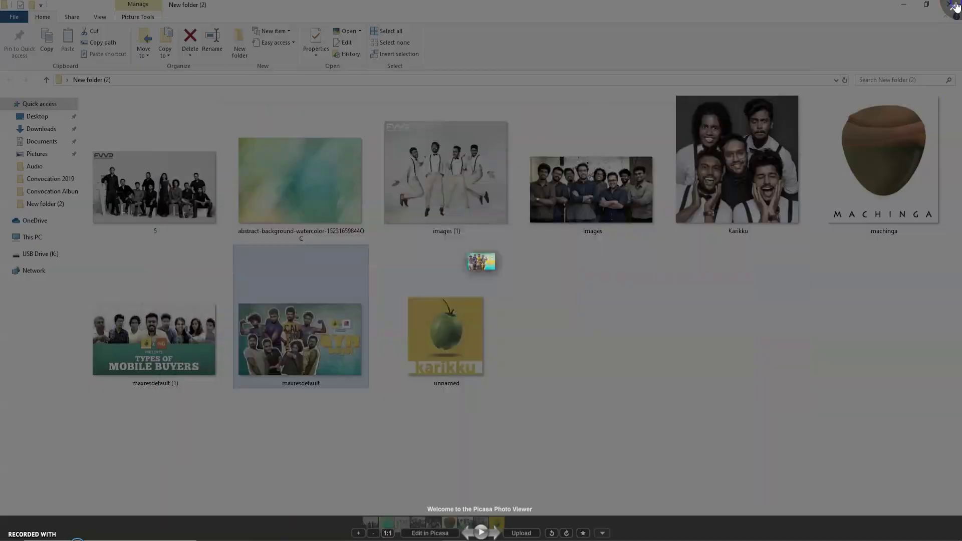
double_click(346, 361)
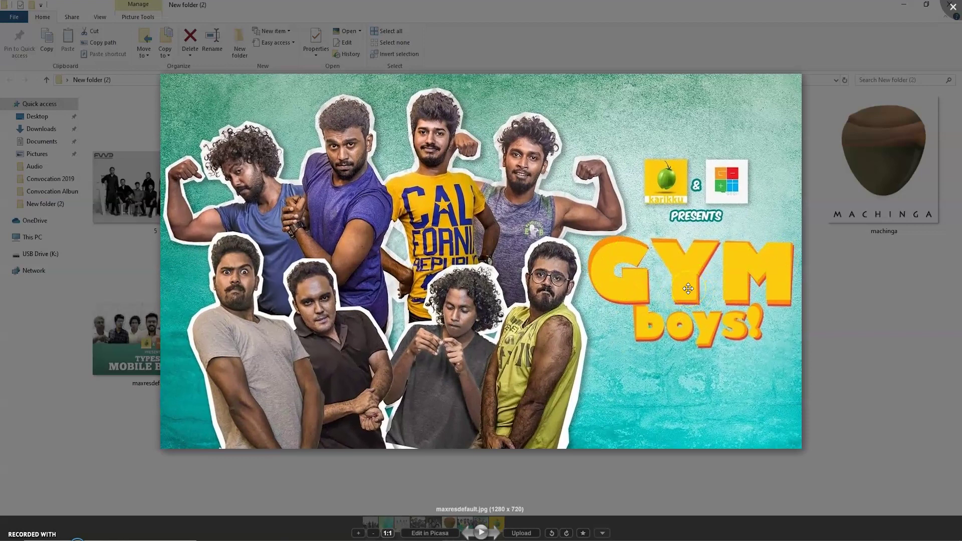
click(954, 8)
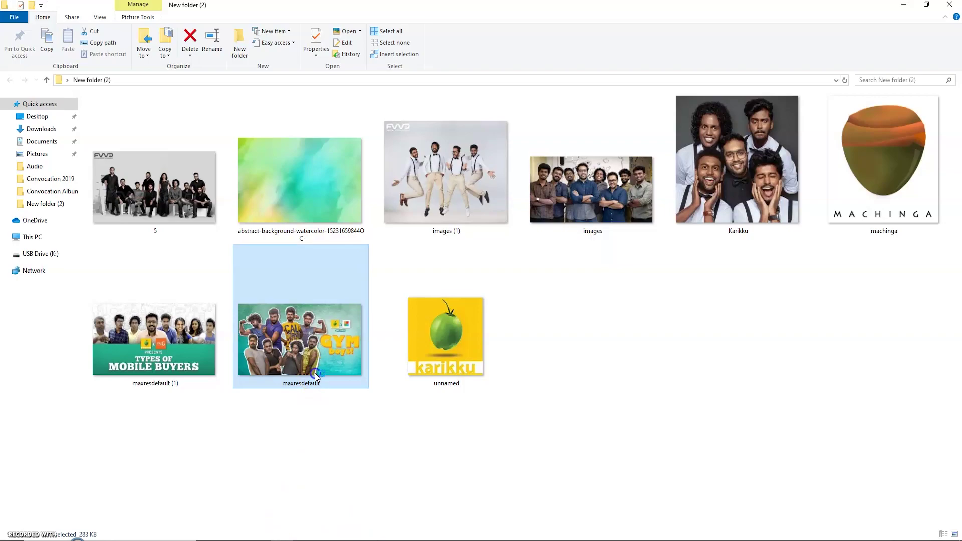
double_click(300, 381)
key(Escape)
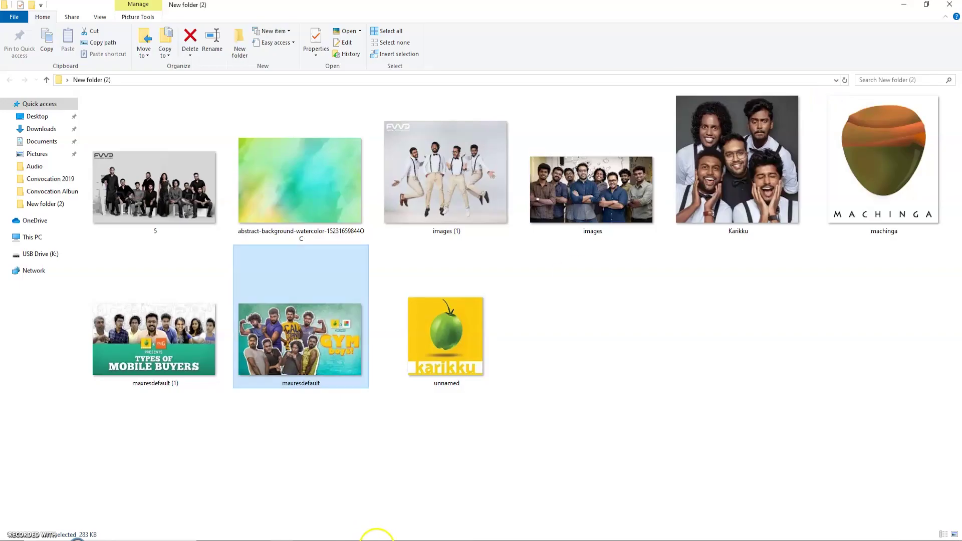
click(378, 540)
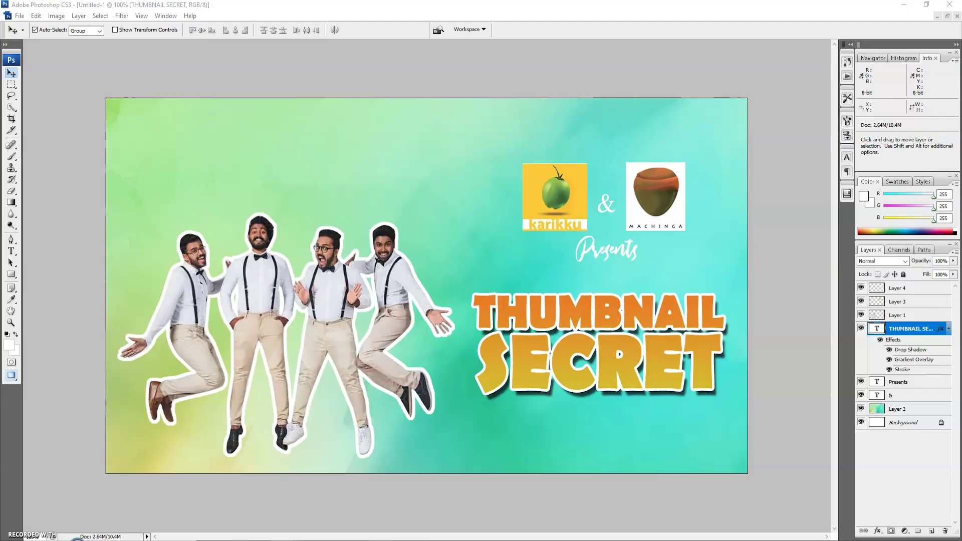
Apply an Add Noise filter with Uniform distribution to the watercolor background on Layer 2
click(250, 168)
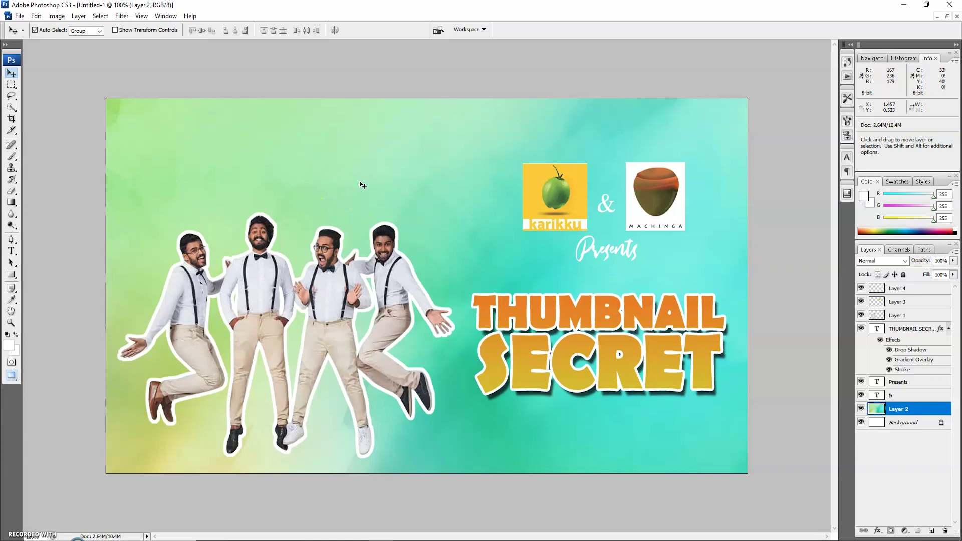
click(119, 16)
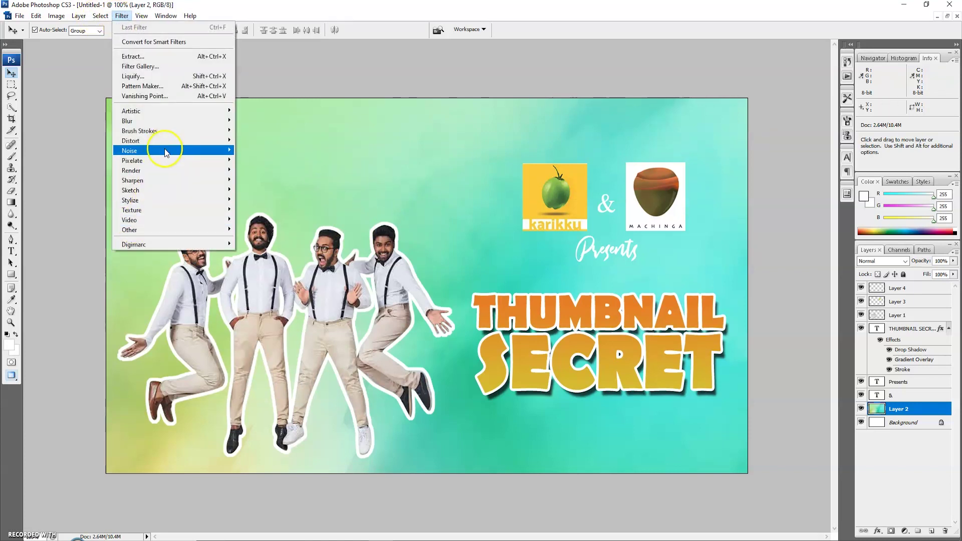
mouse_move(164, 148)
click(271, 152)
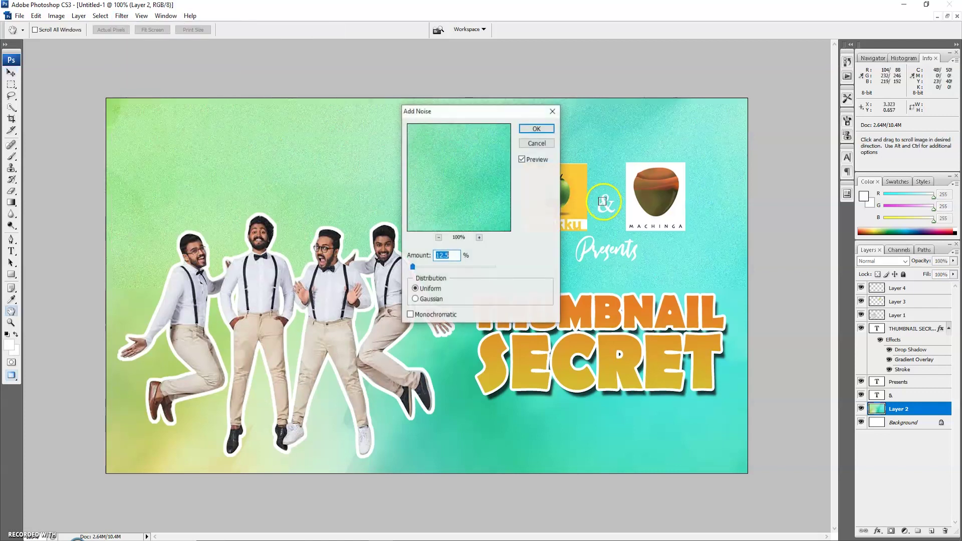
drag(458, 111, 473, 108)
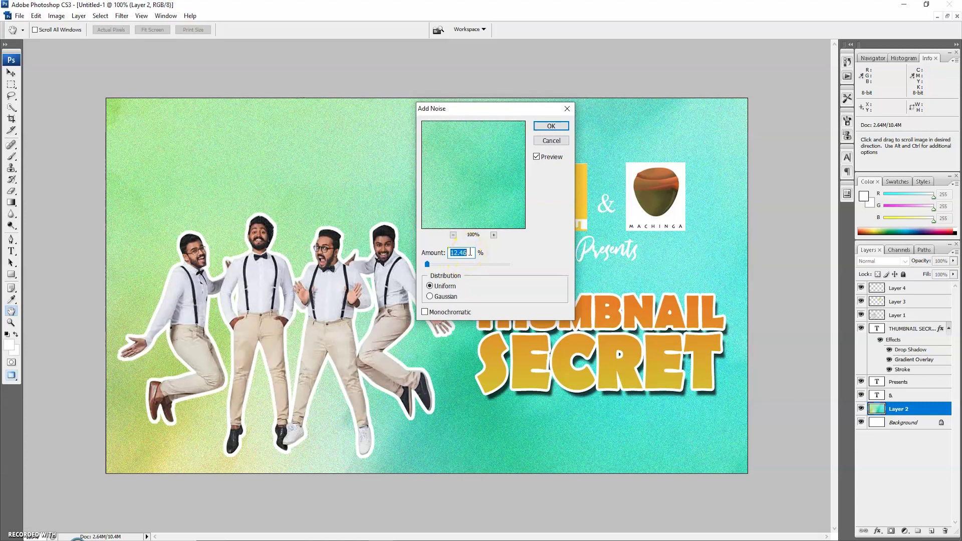
text(0)
key(Return)
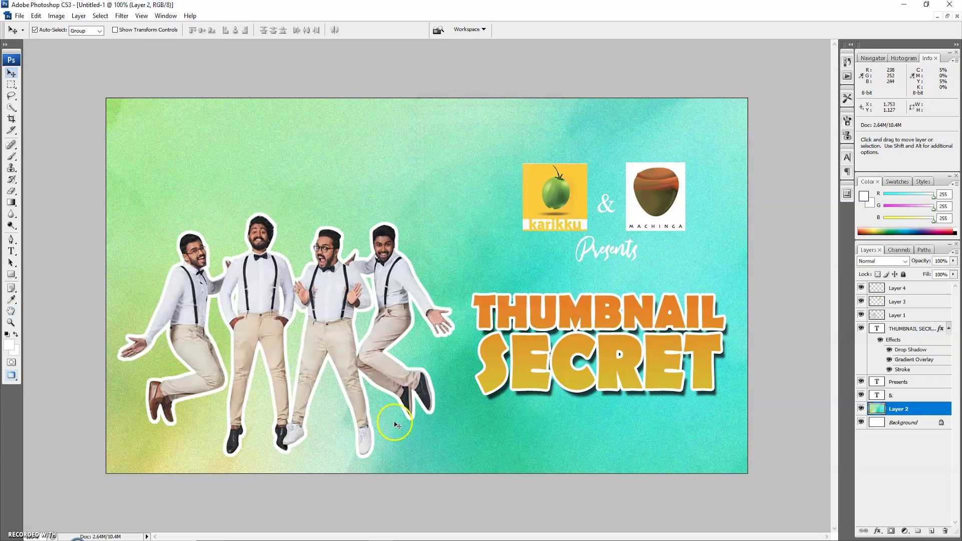
Give the Presents text a 3 px outside stroke in dark blue
click(607, 250)
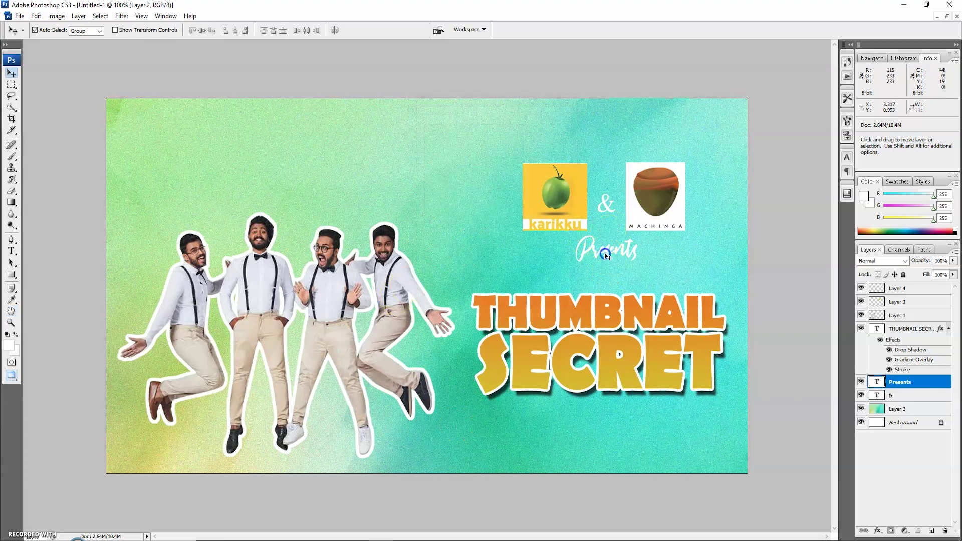
click(606, 205)
click(616, 248)
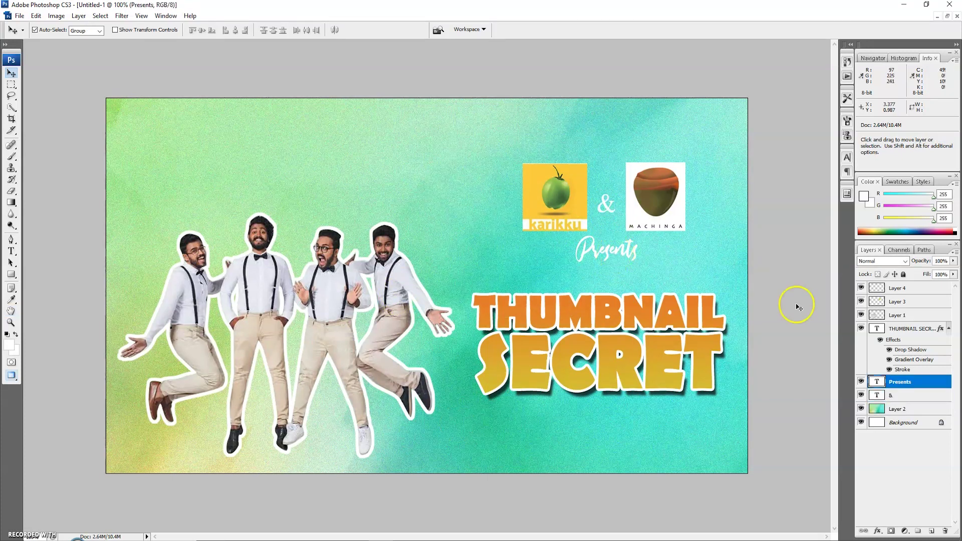
double_click(936, 382)
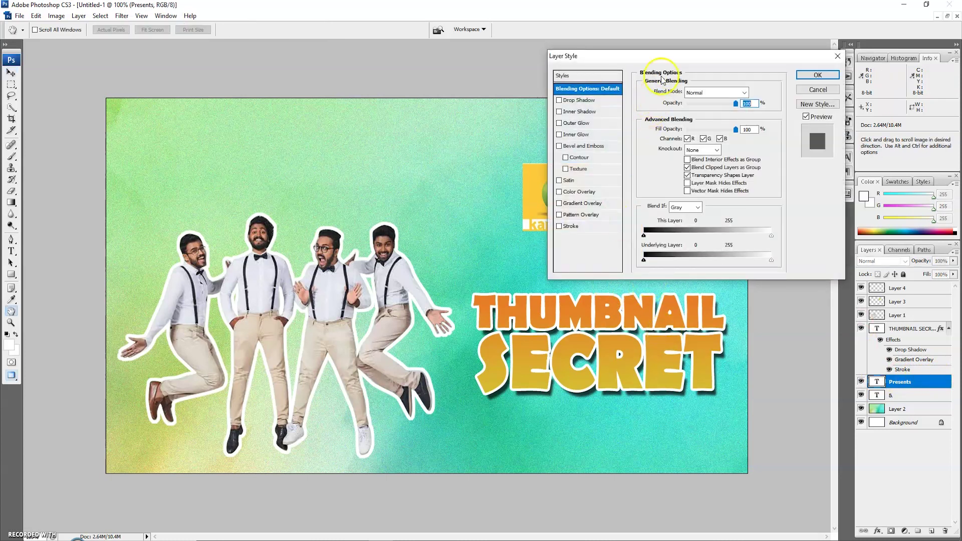
drag(566, 121, 207, 256)
click(125, 390)
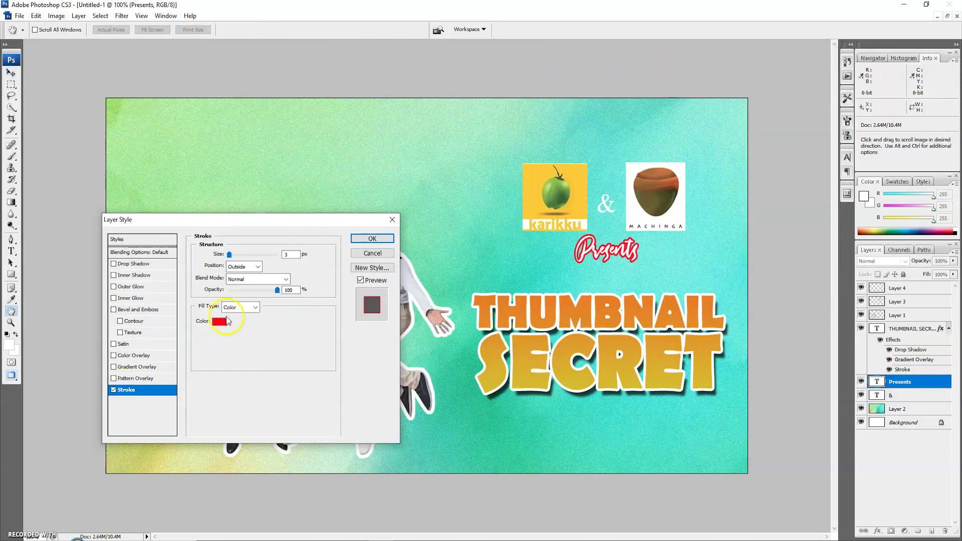
click(220, 322)
drag(610, 252, 556, 278)
click(594, 394)
drag(594, 395, 586, 351)
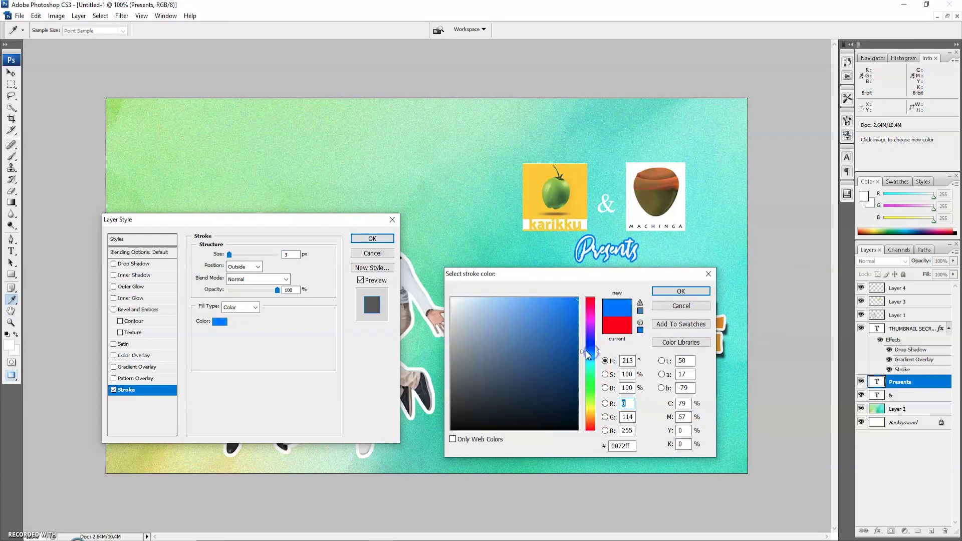
click(577, 342)
click(681, 292)
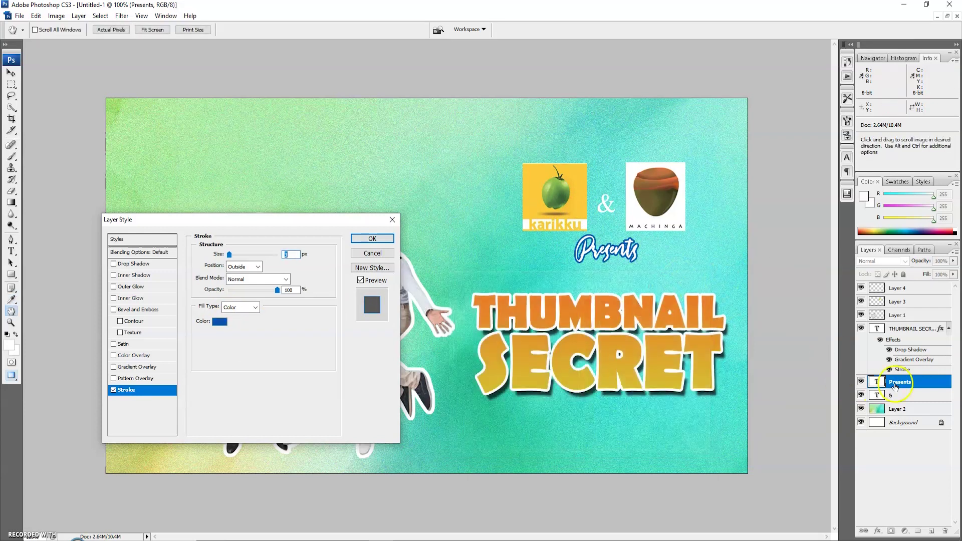
key(Return)
Copy the layer style of the Presents text onto the & text between the logos
right_click(921, 384)
click(892, 350)
click(605, 207)
right_click(873, 412)
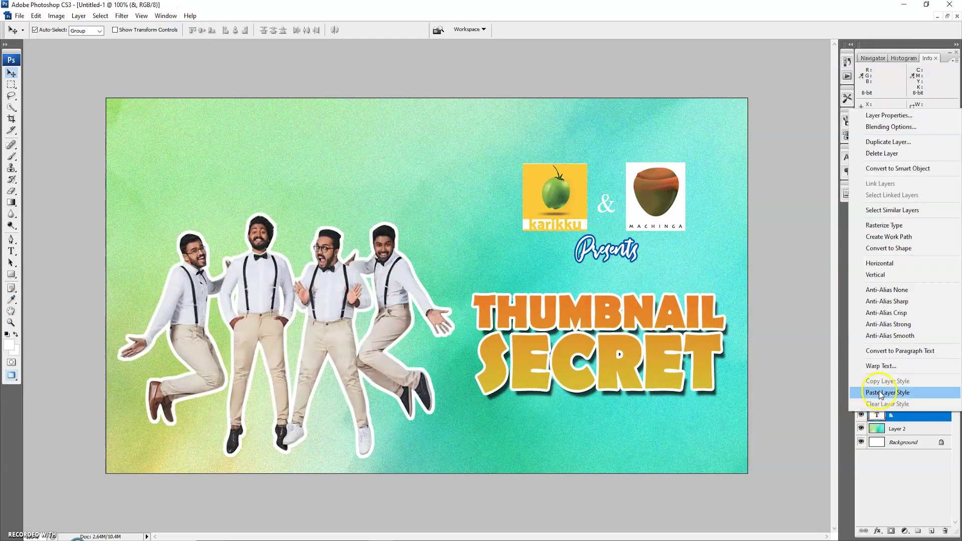
click(881, 393)
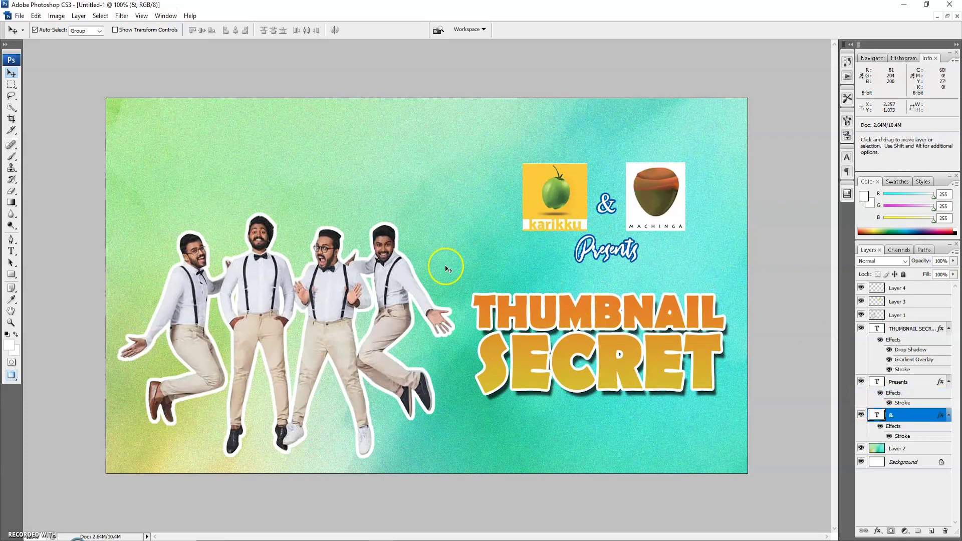
Show the poster in full-screen mode to review the overall composition
key(f)
drag(466, 314, 466, 314)
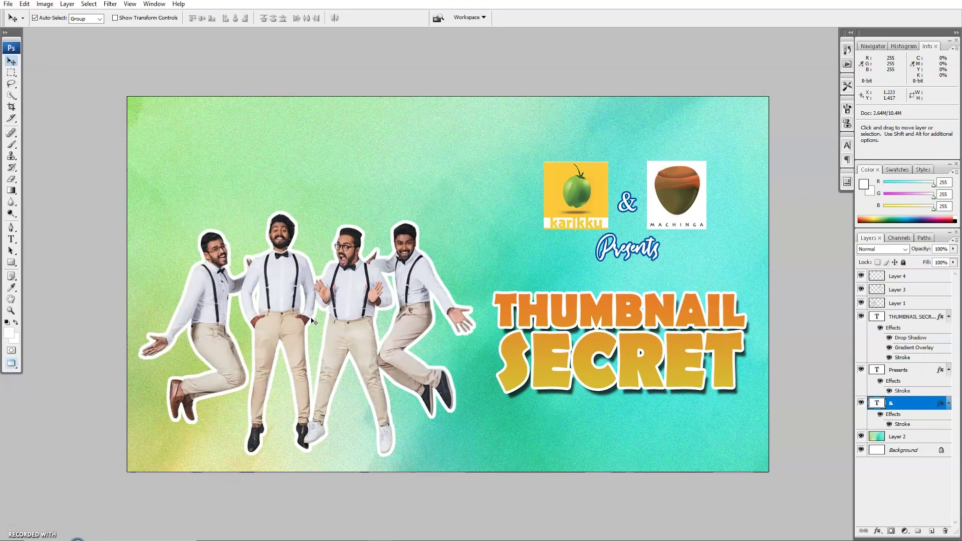
key(space)
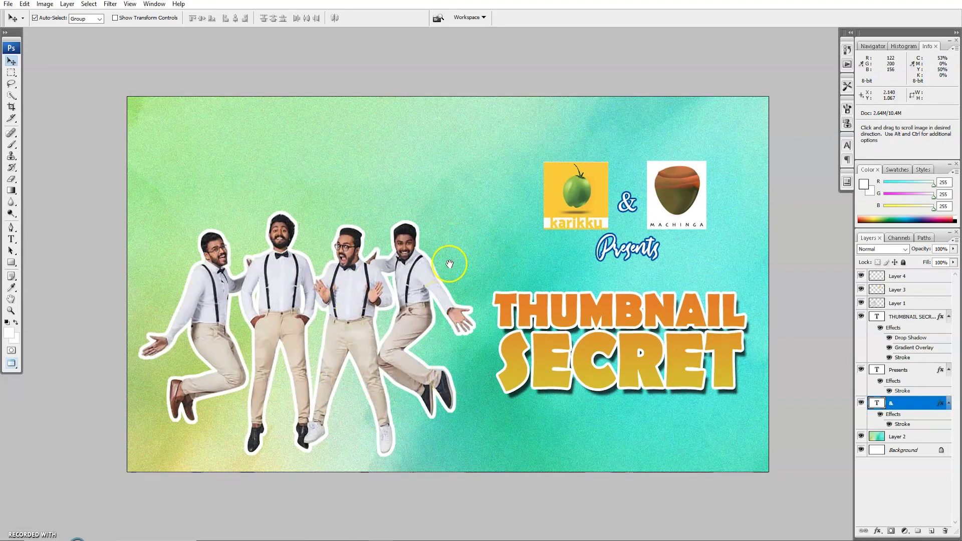
Open the GYM boys reference thumbnail maxresdefault.jpg from New folder (2) alongside the poster
drag(449, 264, 449, 257)
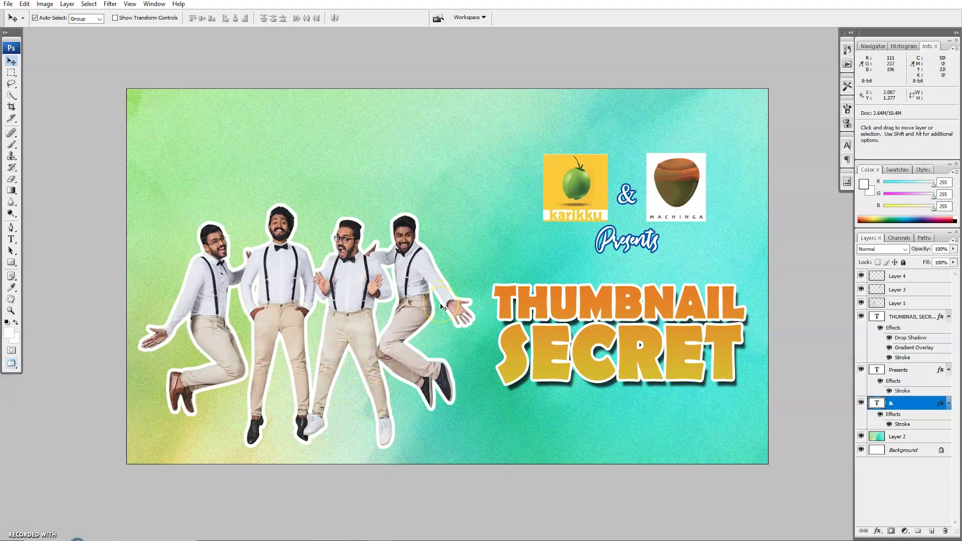
mouse_move(301, 536)
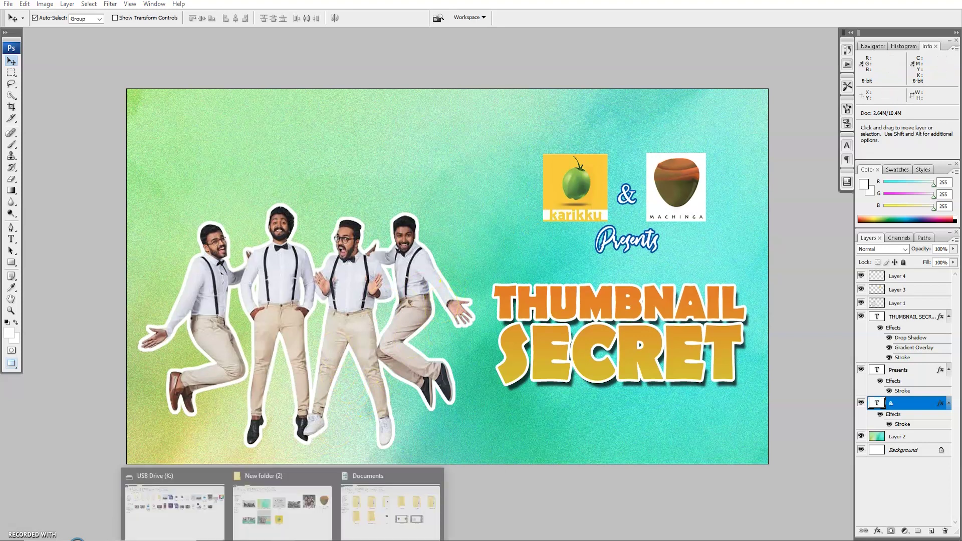
click(293, 503)
drag(253, 368, 278, 363)
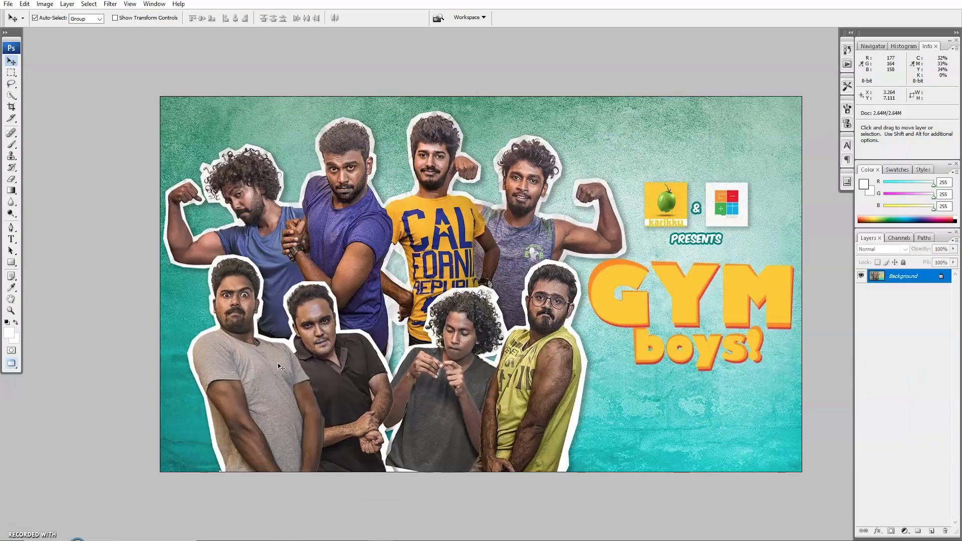
Switch the reference thumbnail from full-screen back to a standard window and show the poster document at 66.7% zoom
key(f)
key(f)
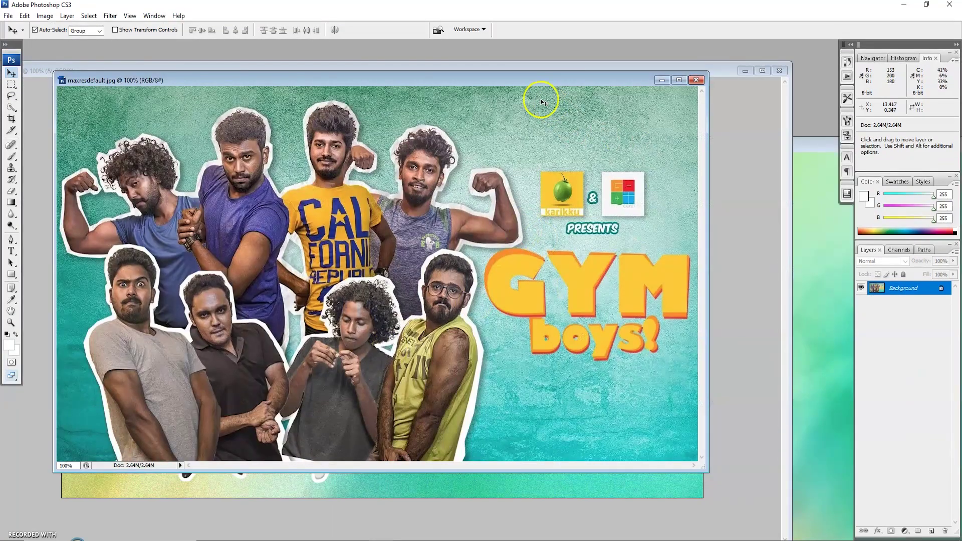
scroll(533, 131, down, 1)
click(737, 215)
key(ctrl+minus)
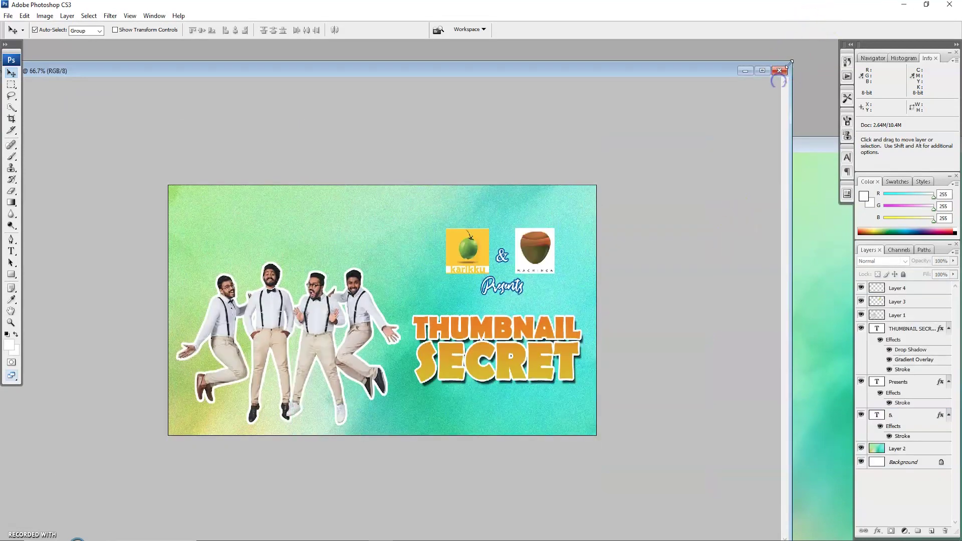
Shrink both document windows and place the GYM boys thumbnail beside the poster with all panels hidden for comparison
drag(792, 63, 453, 251)
drag(358, 259, 773, 144)
drag(365, 79, 274, 97)
drag(618, 492, 425, 422)
drag(530, 144, 620, 94)
key(Tab)
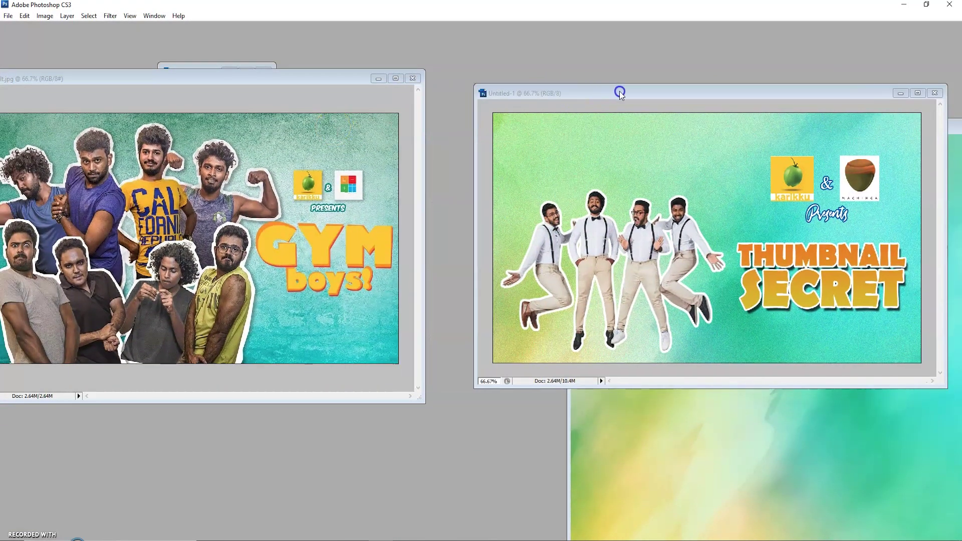
drag(305, 78, 368, 75)
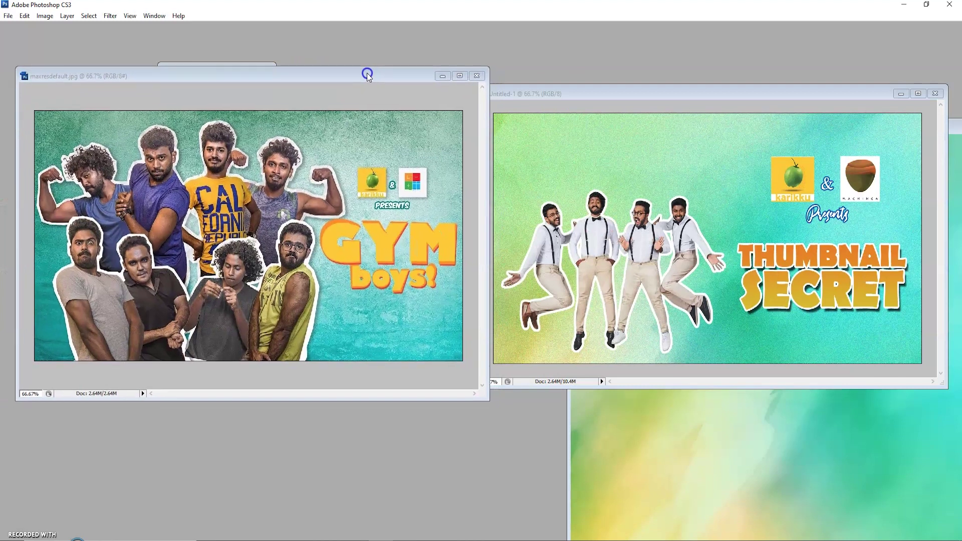